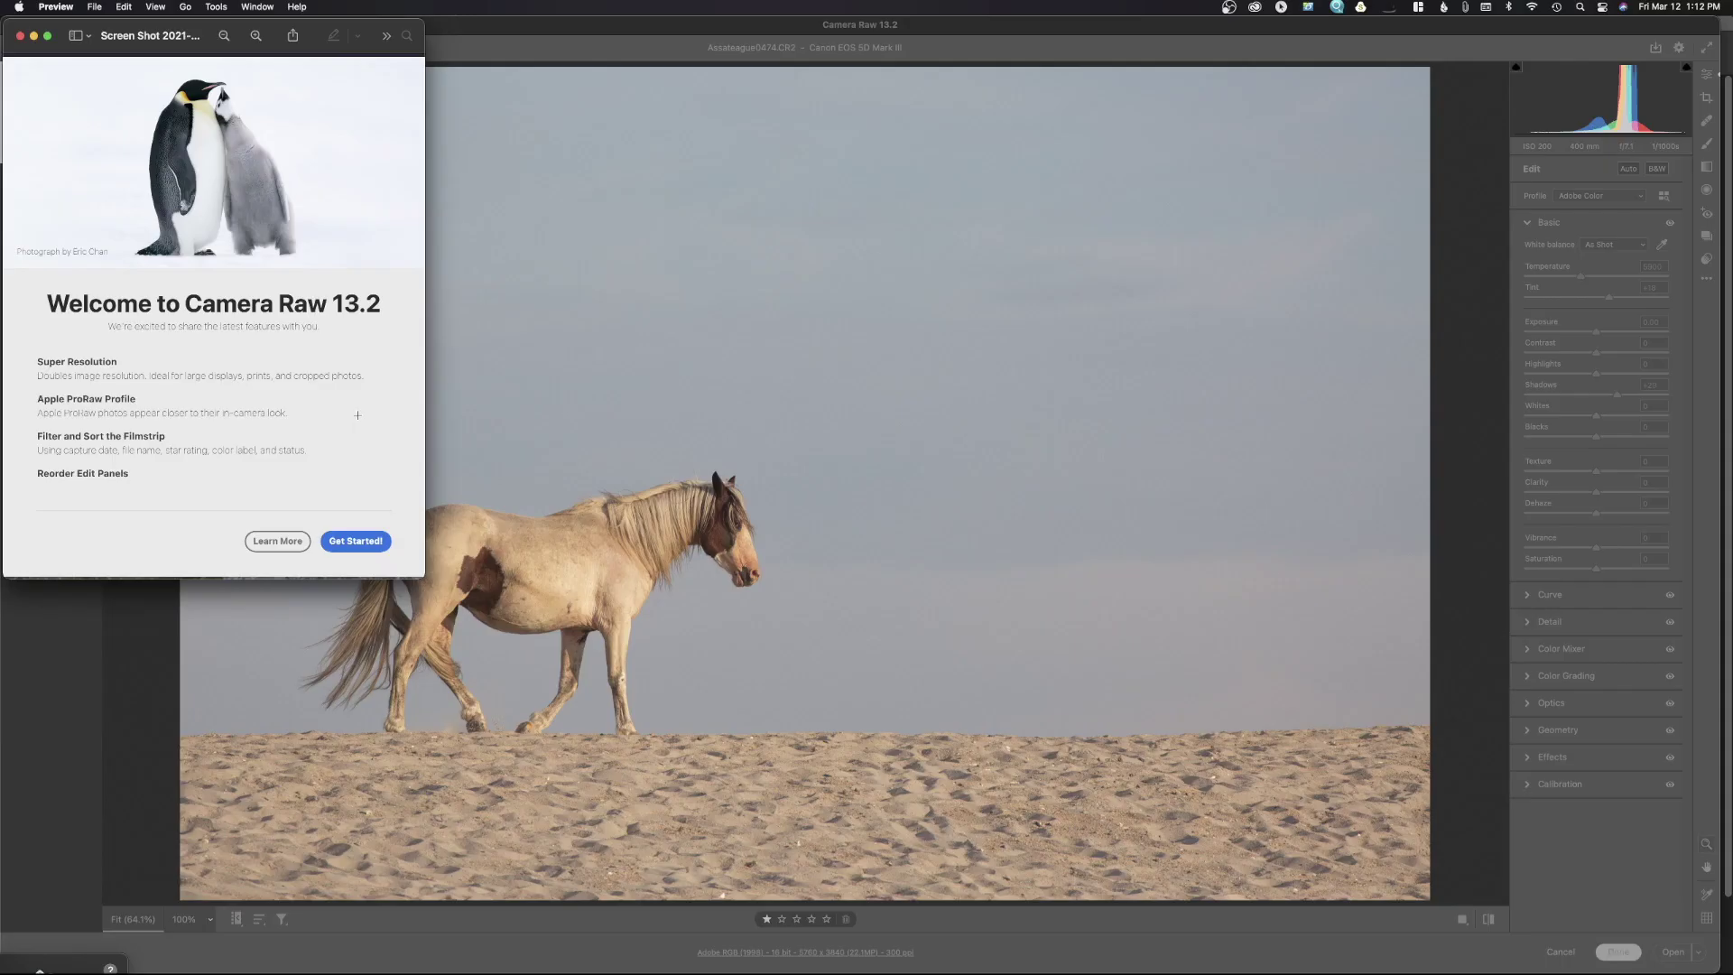
Close the Preview window showing the Camera Raw 13.2 welcome screenshot
{"action": "left_click", "coordinate": [357, 415]}
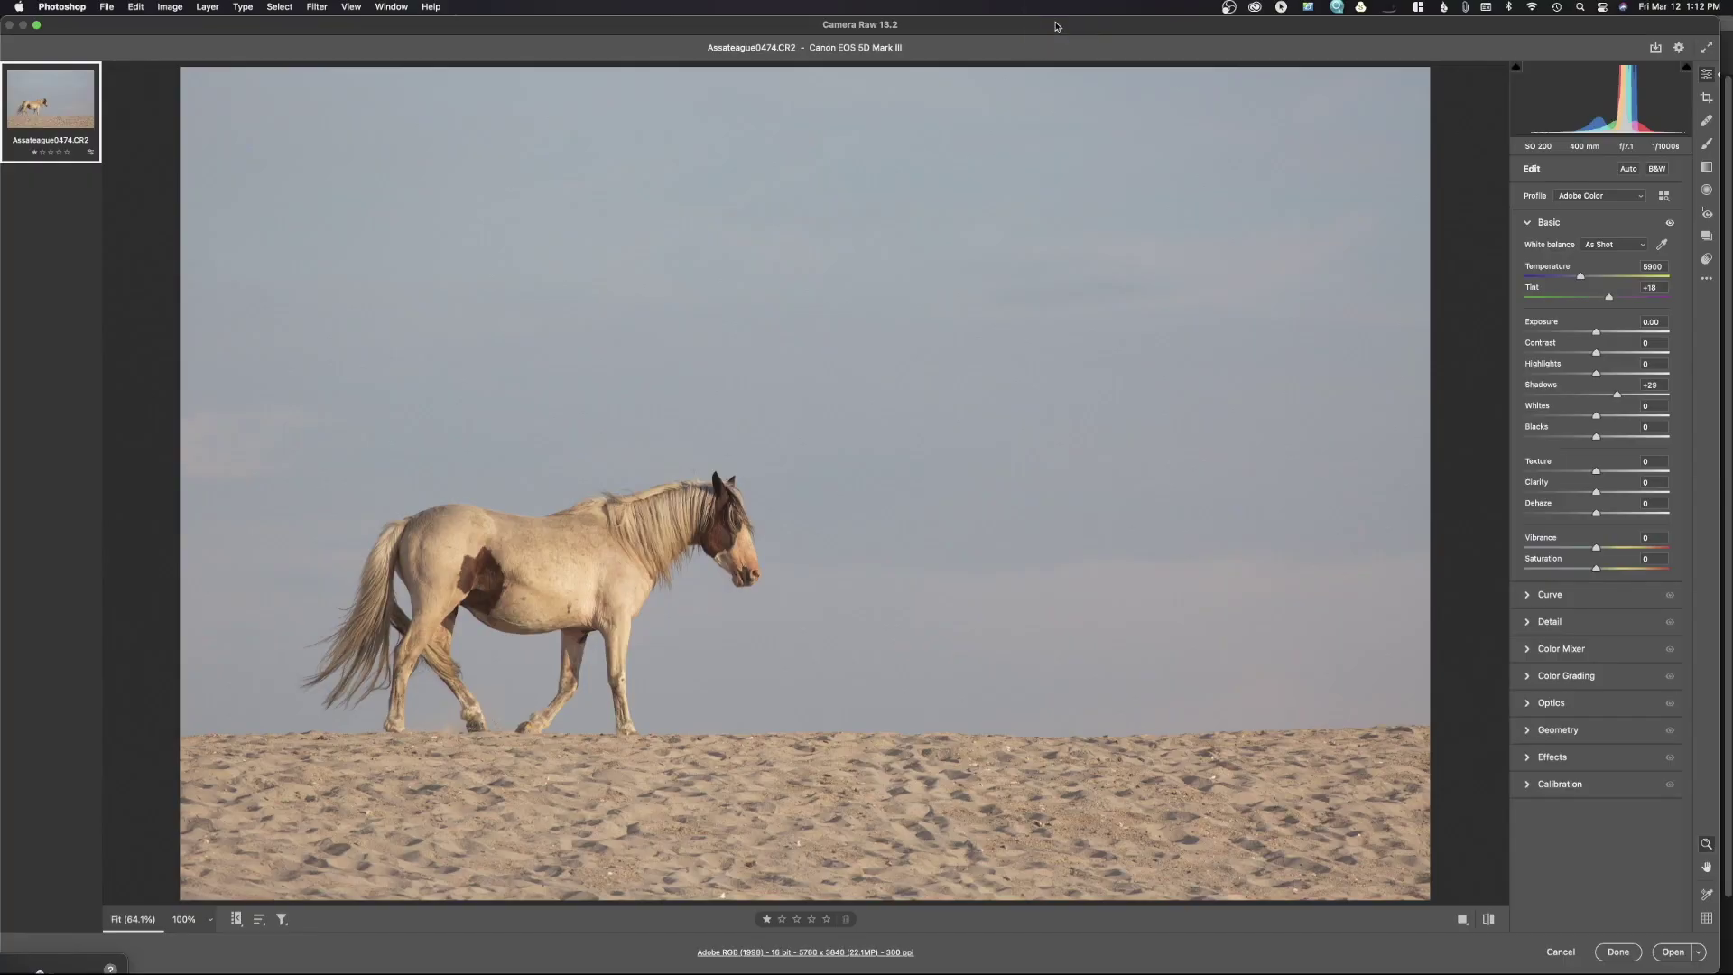
Switch the Camera Raw editor to full screen and glance at the filmstrip options menu
{"action": "left_click", "coordinate": [1706, 47]}
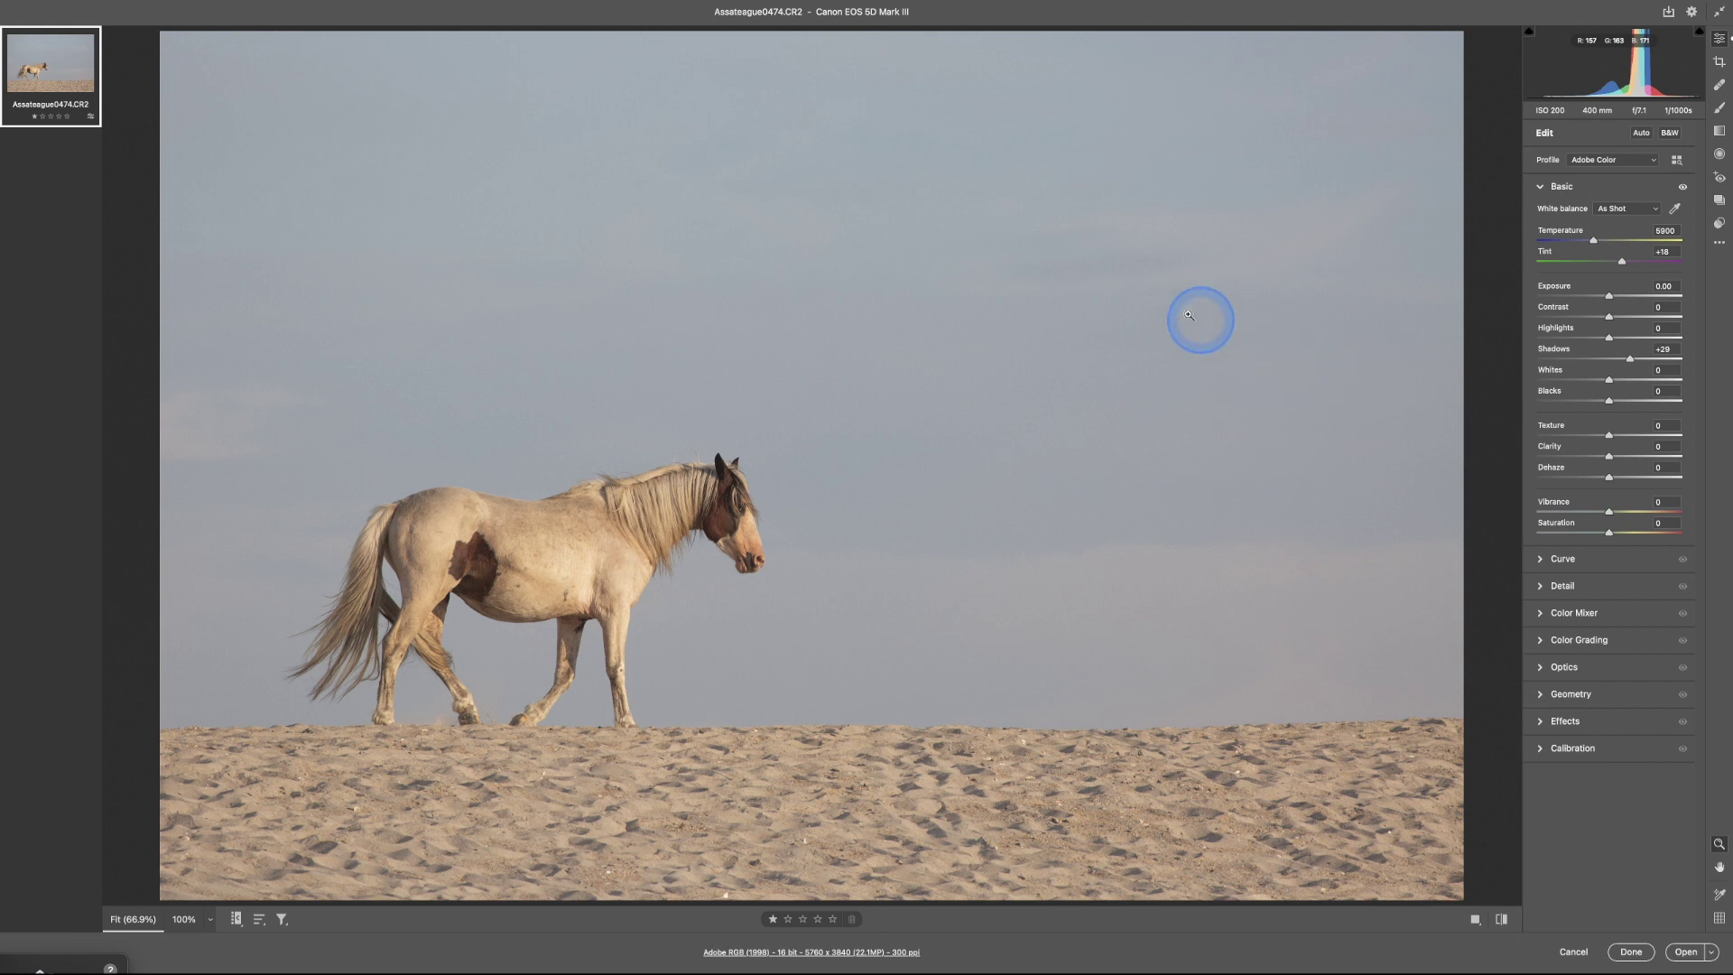
{"action": "mouse_move", "coordinate": [41, 49]}
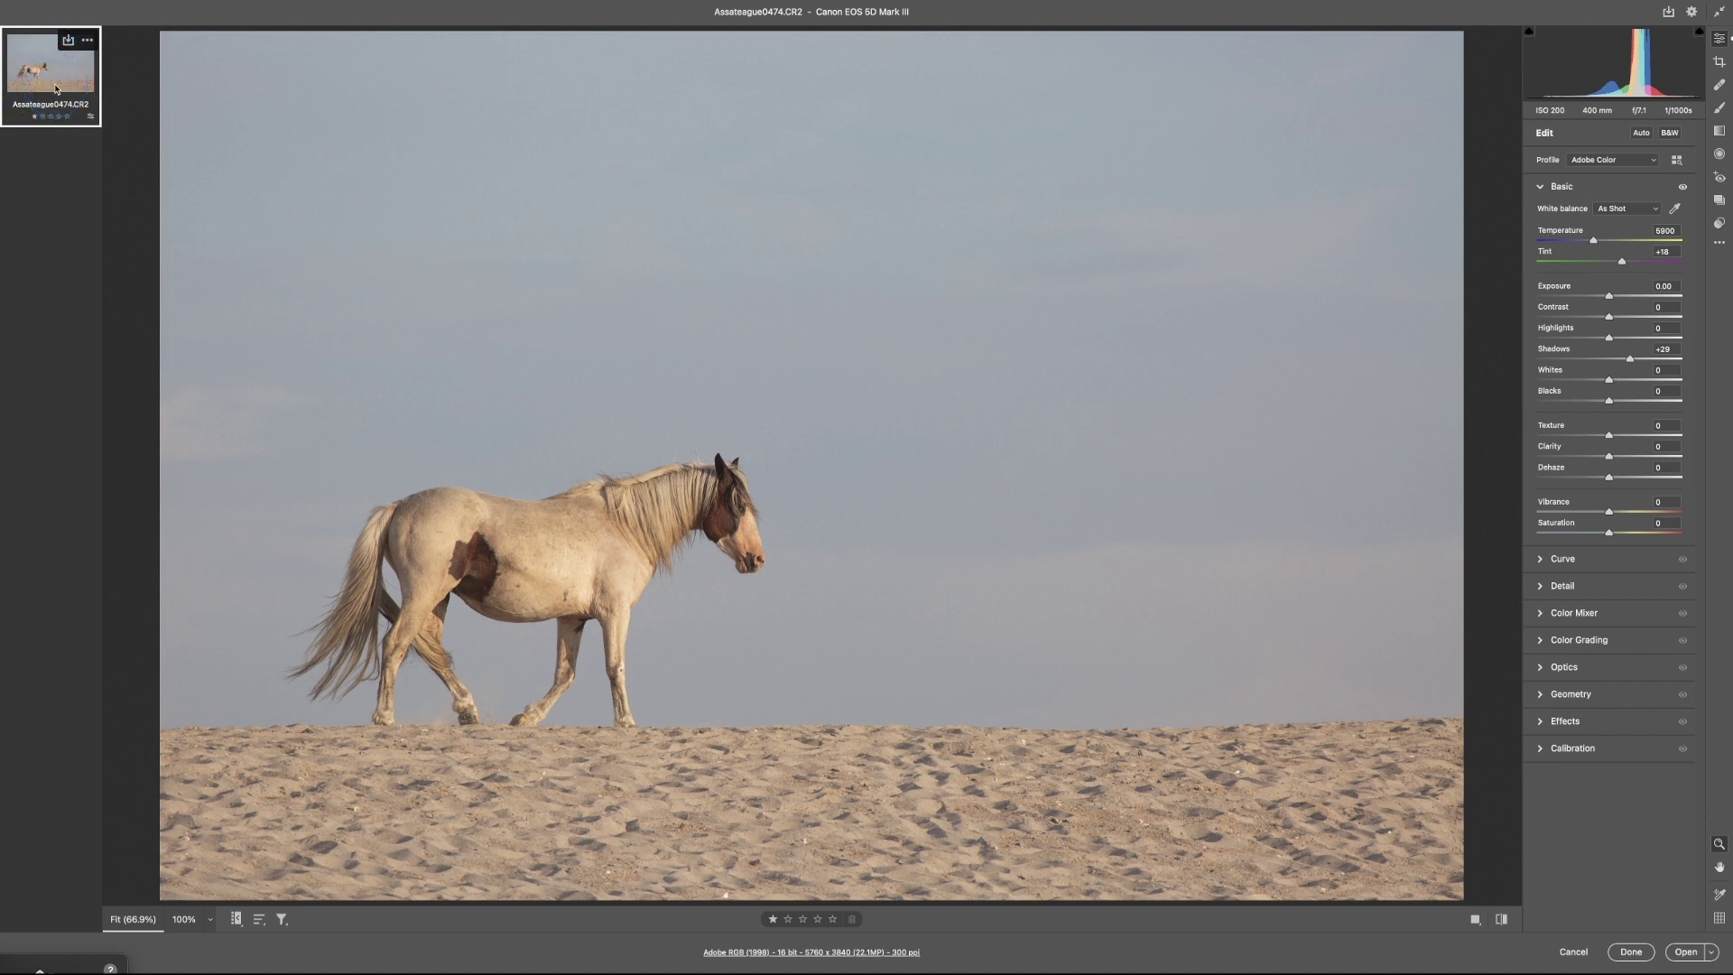
{"action": "left_click", "coordinate": [87, 41]}
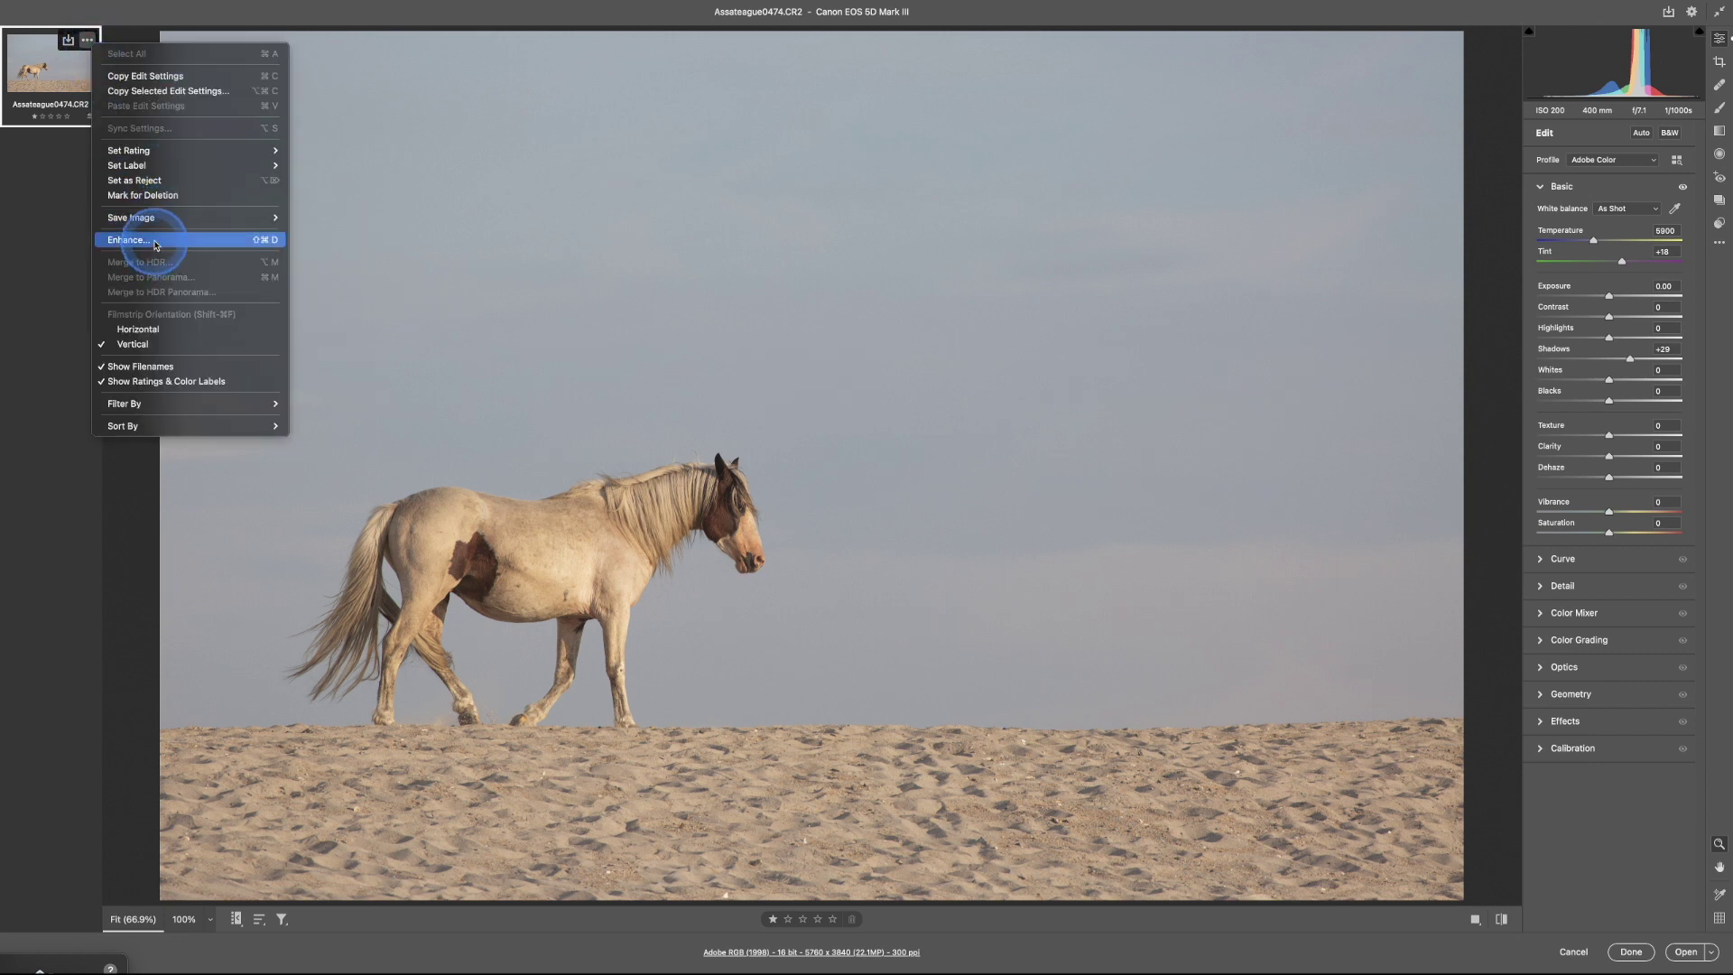
{"action": "left_click", "coordinate": [1708, 655]}
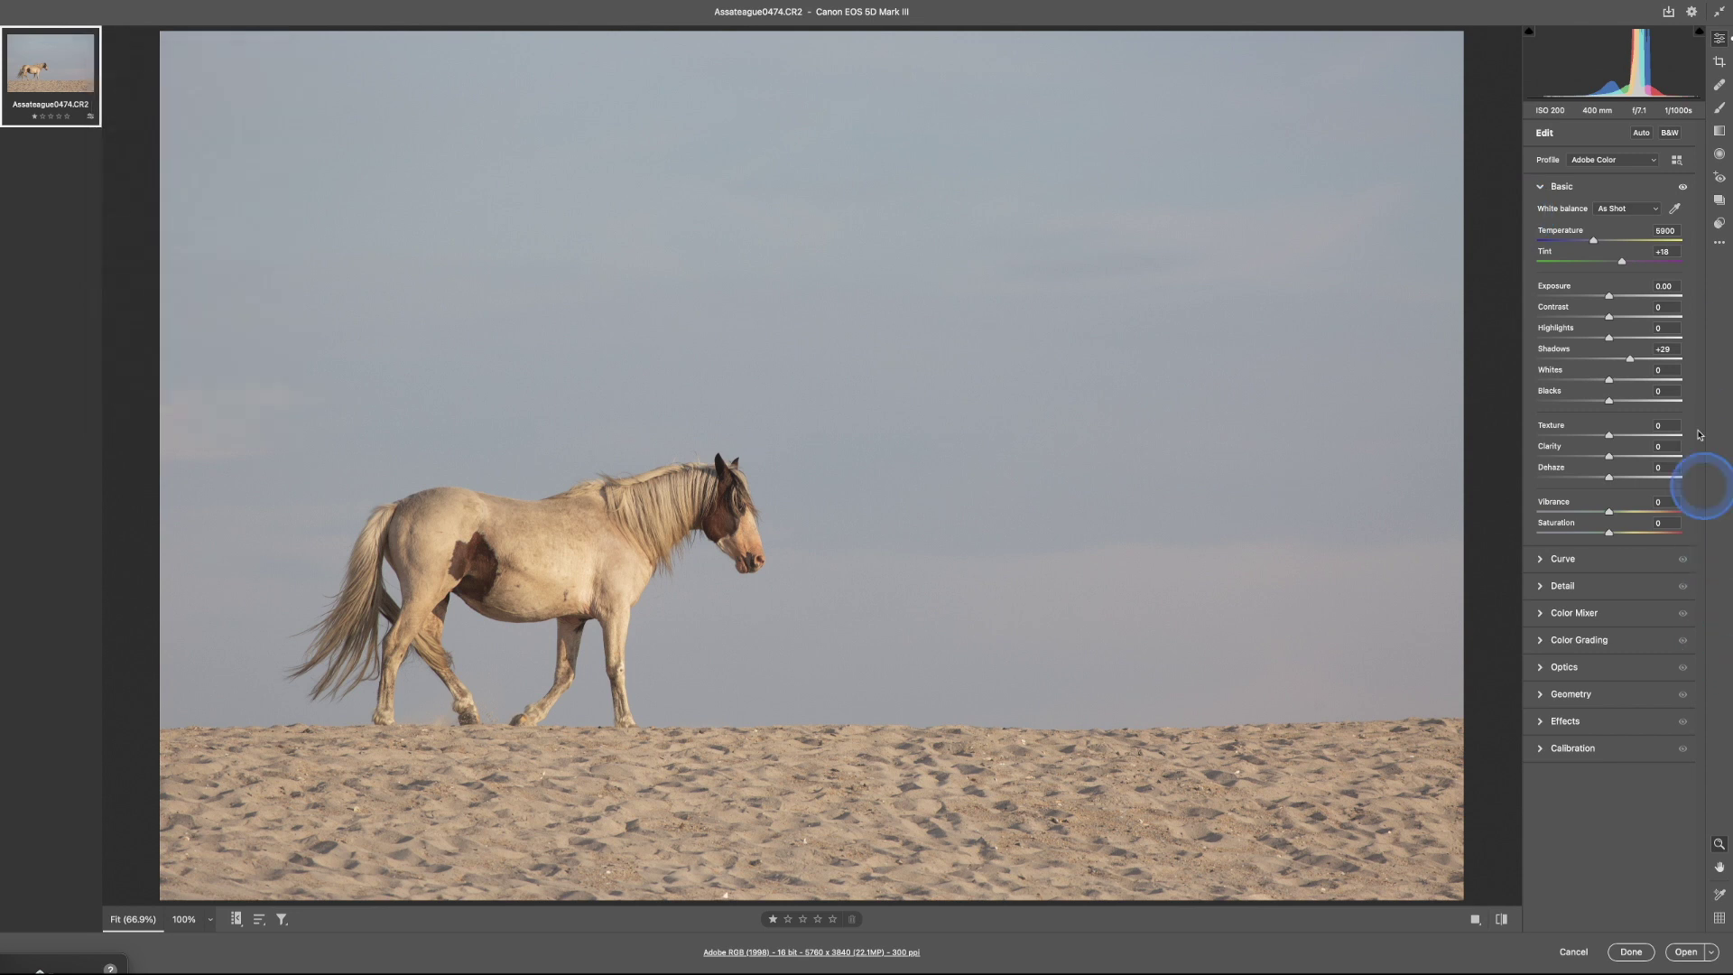
Choose Enhance from the editing options menu for the horse photo
{"action": "left_click", "coordinate": [1719, 243]}
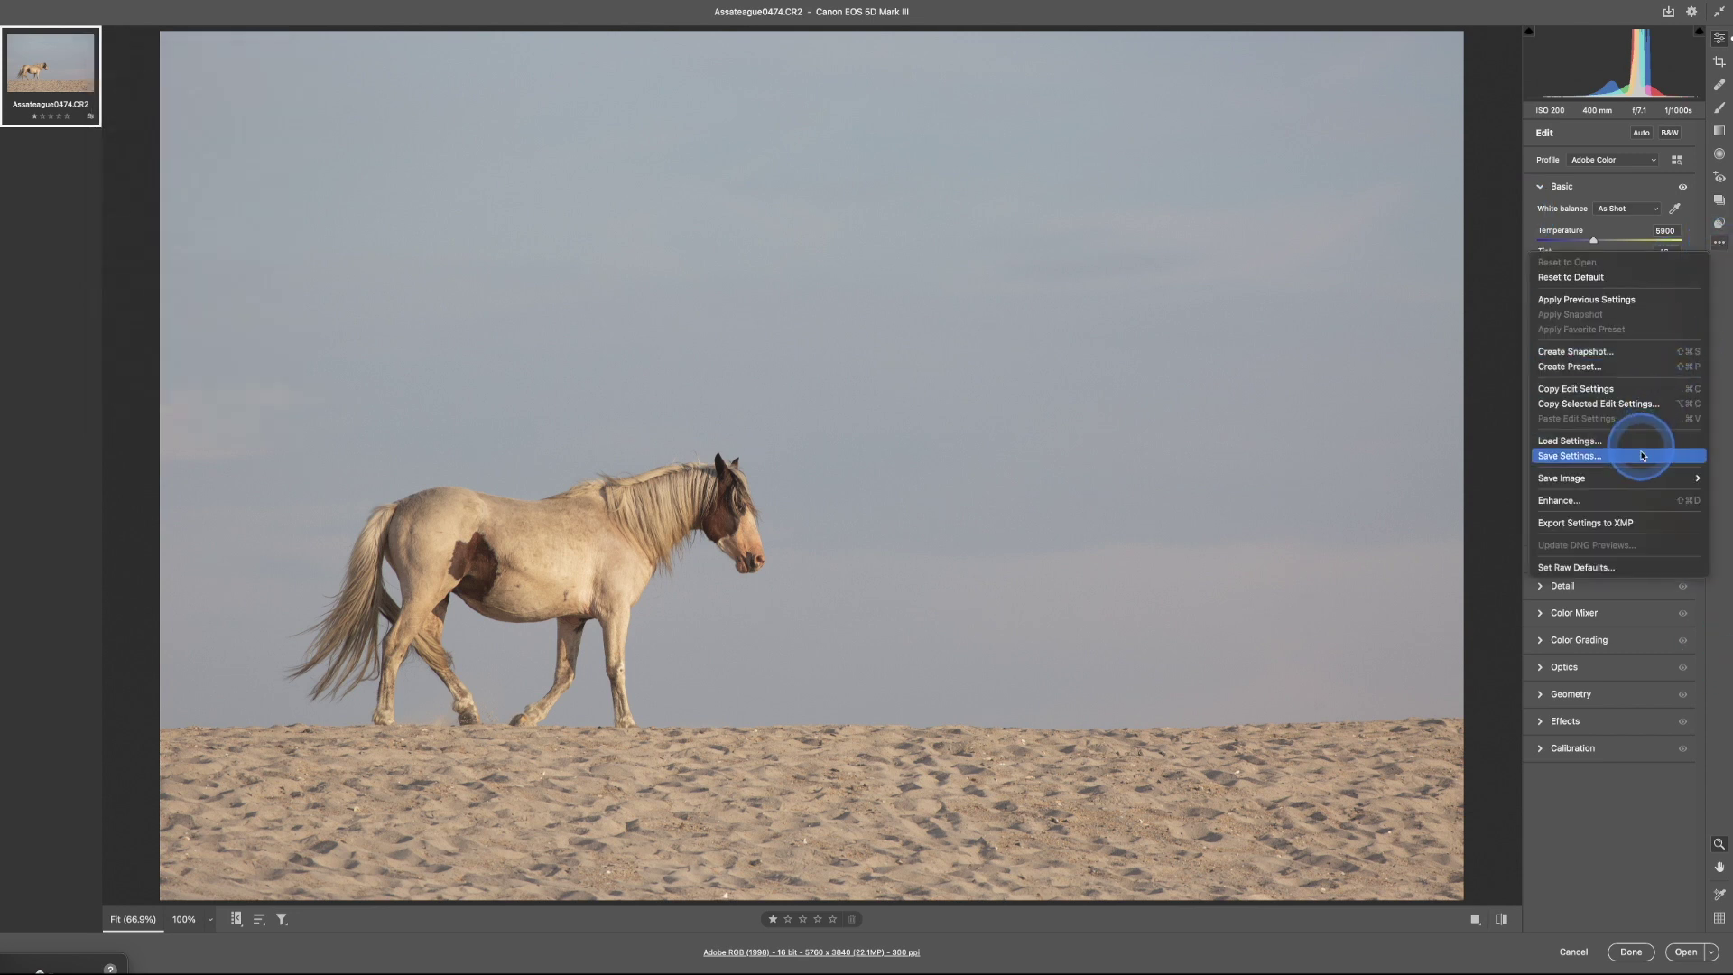
{"action": "left_click", "coordinate": [1638, 506]}
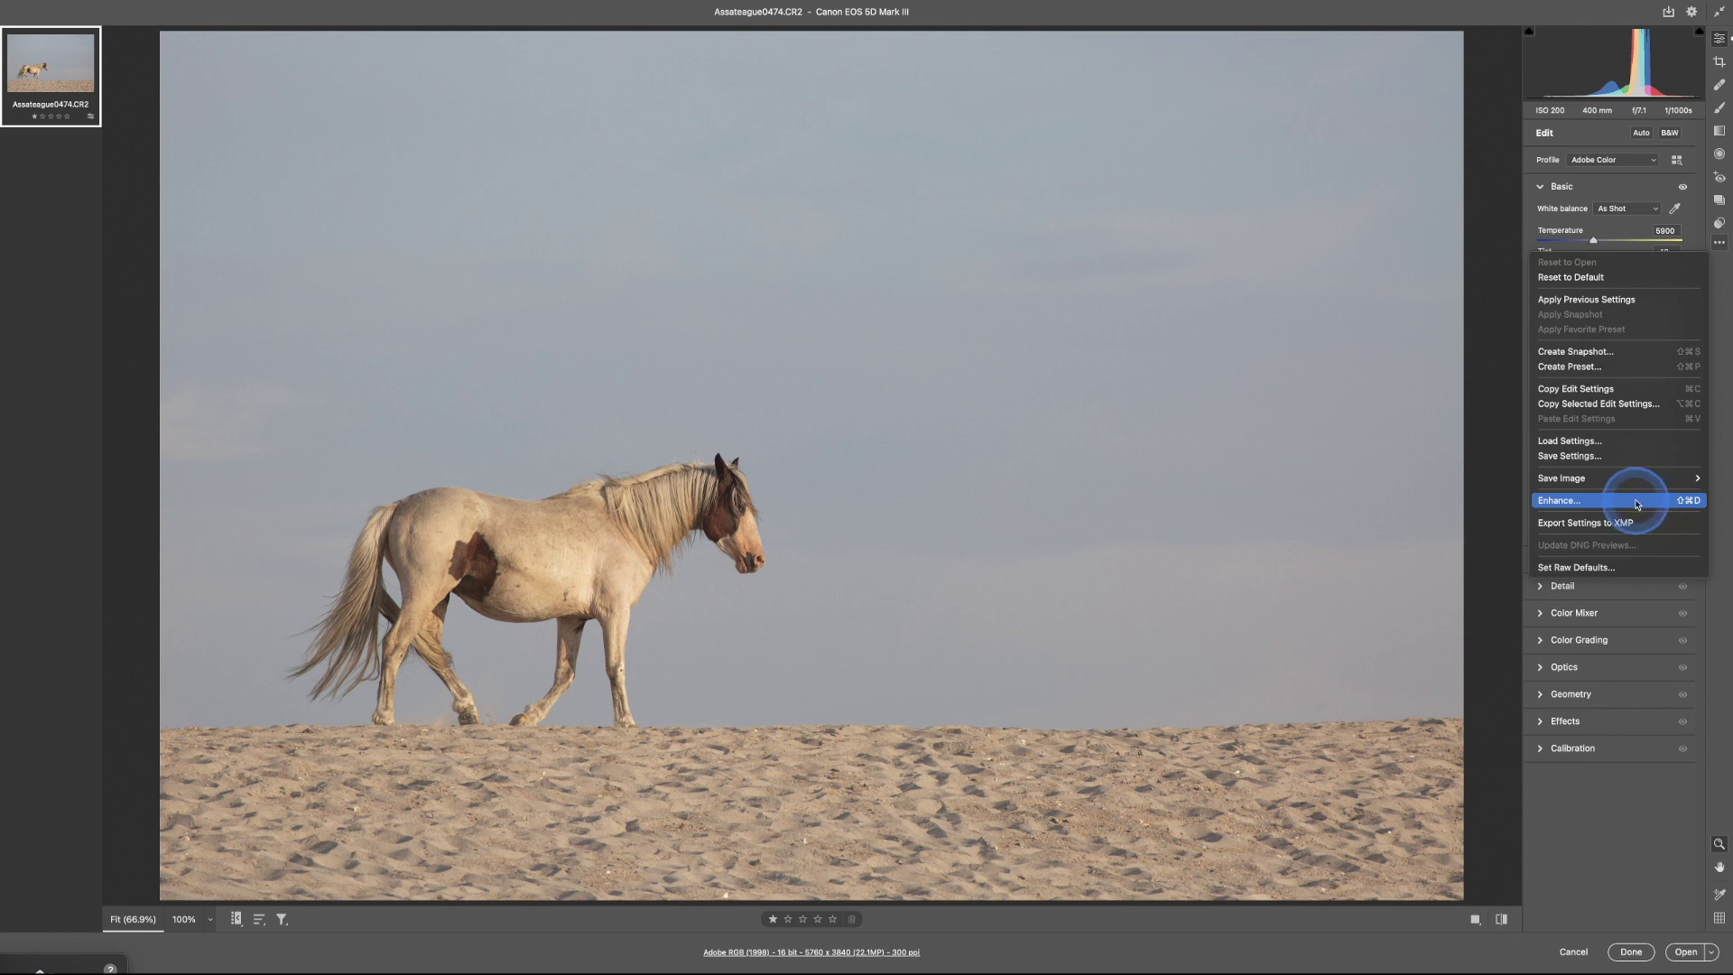
{"action": "left_click", "coordinate": [1638, 502]}
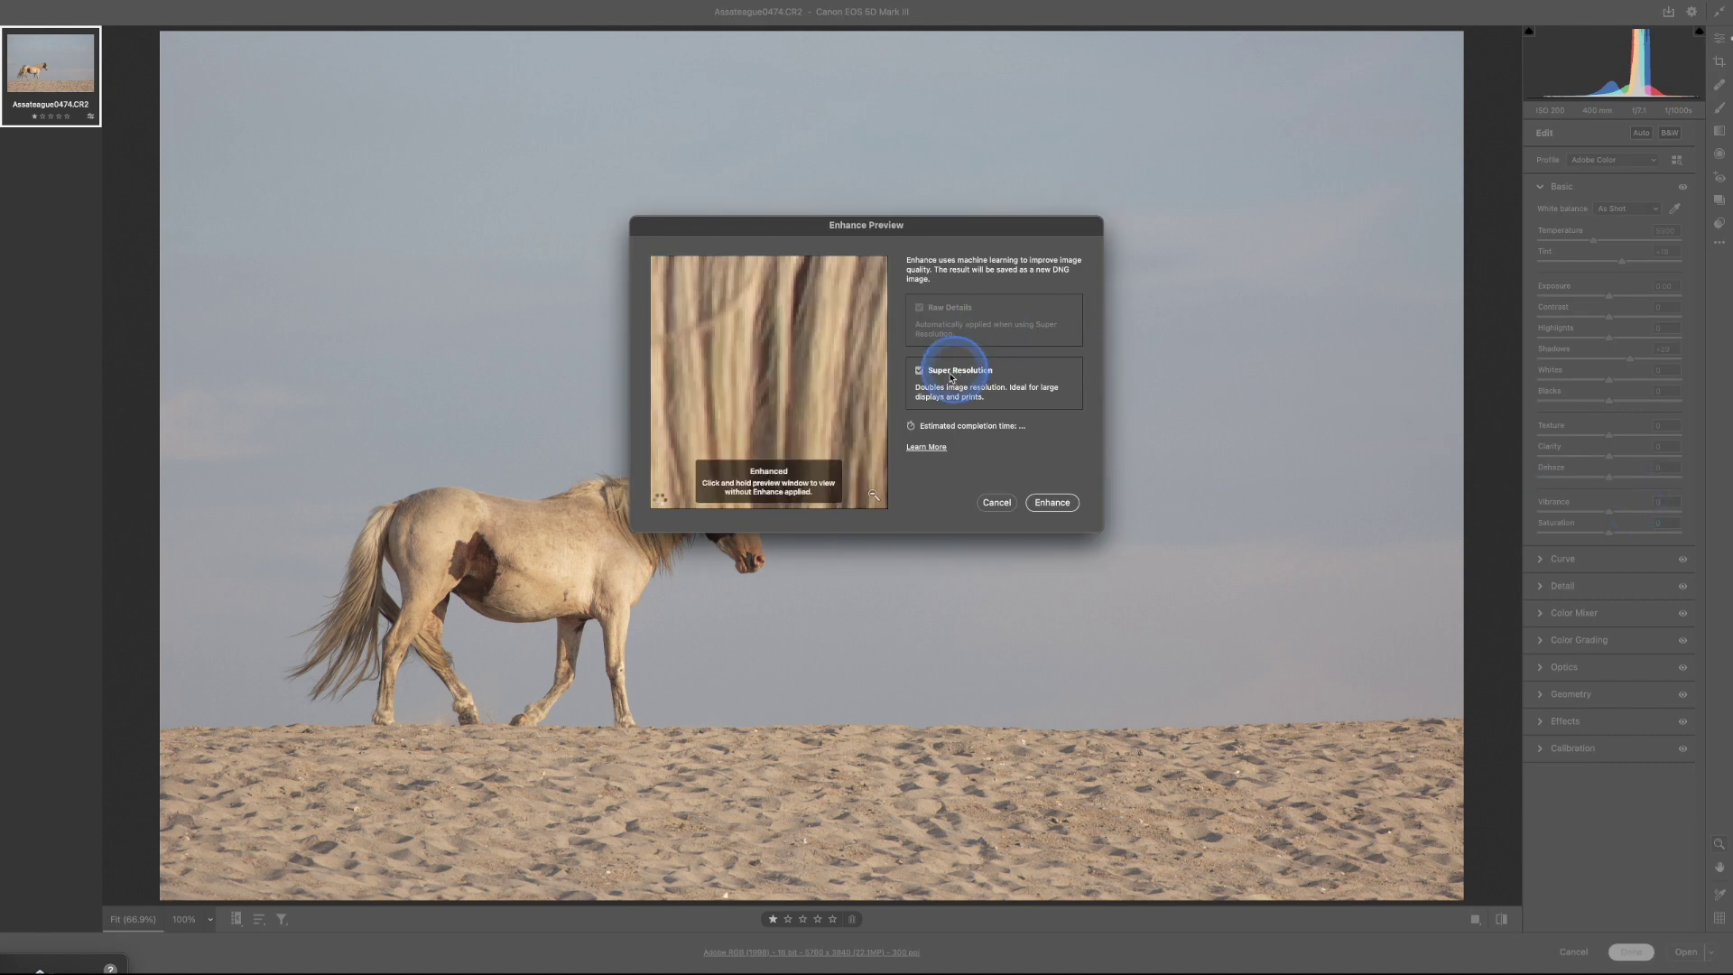
Compare Raw Details with Super Resolution, then run Enhance with Super Resolution ticked
{"action": "left_click", "coordinate": [919, 371]}
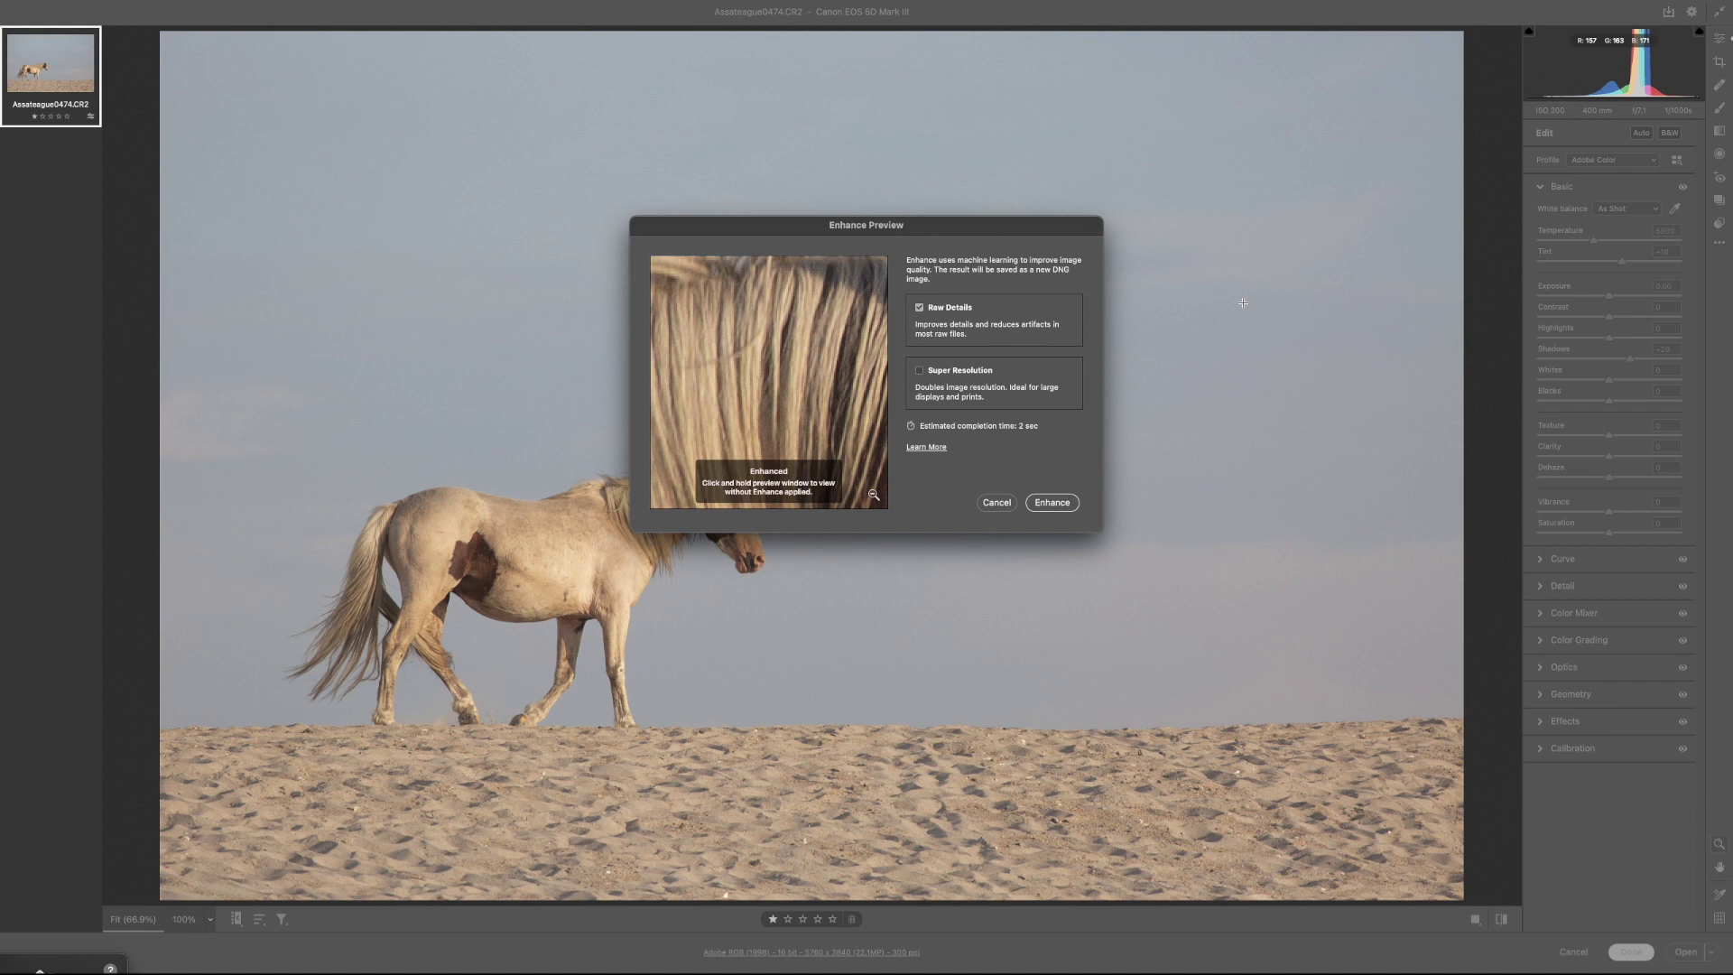
{"action": "left_click", "coordinate": [1291, 319]}
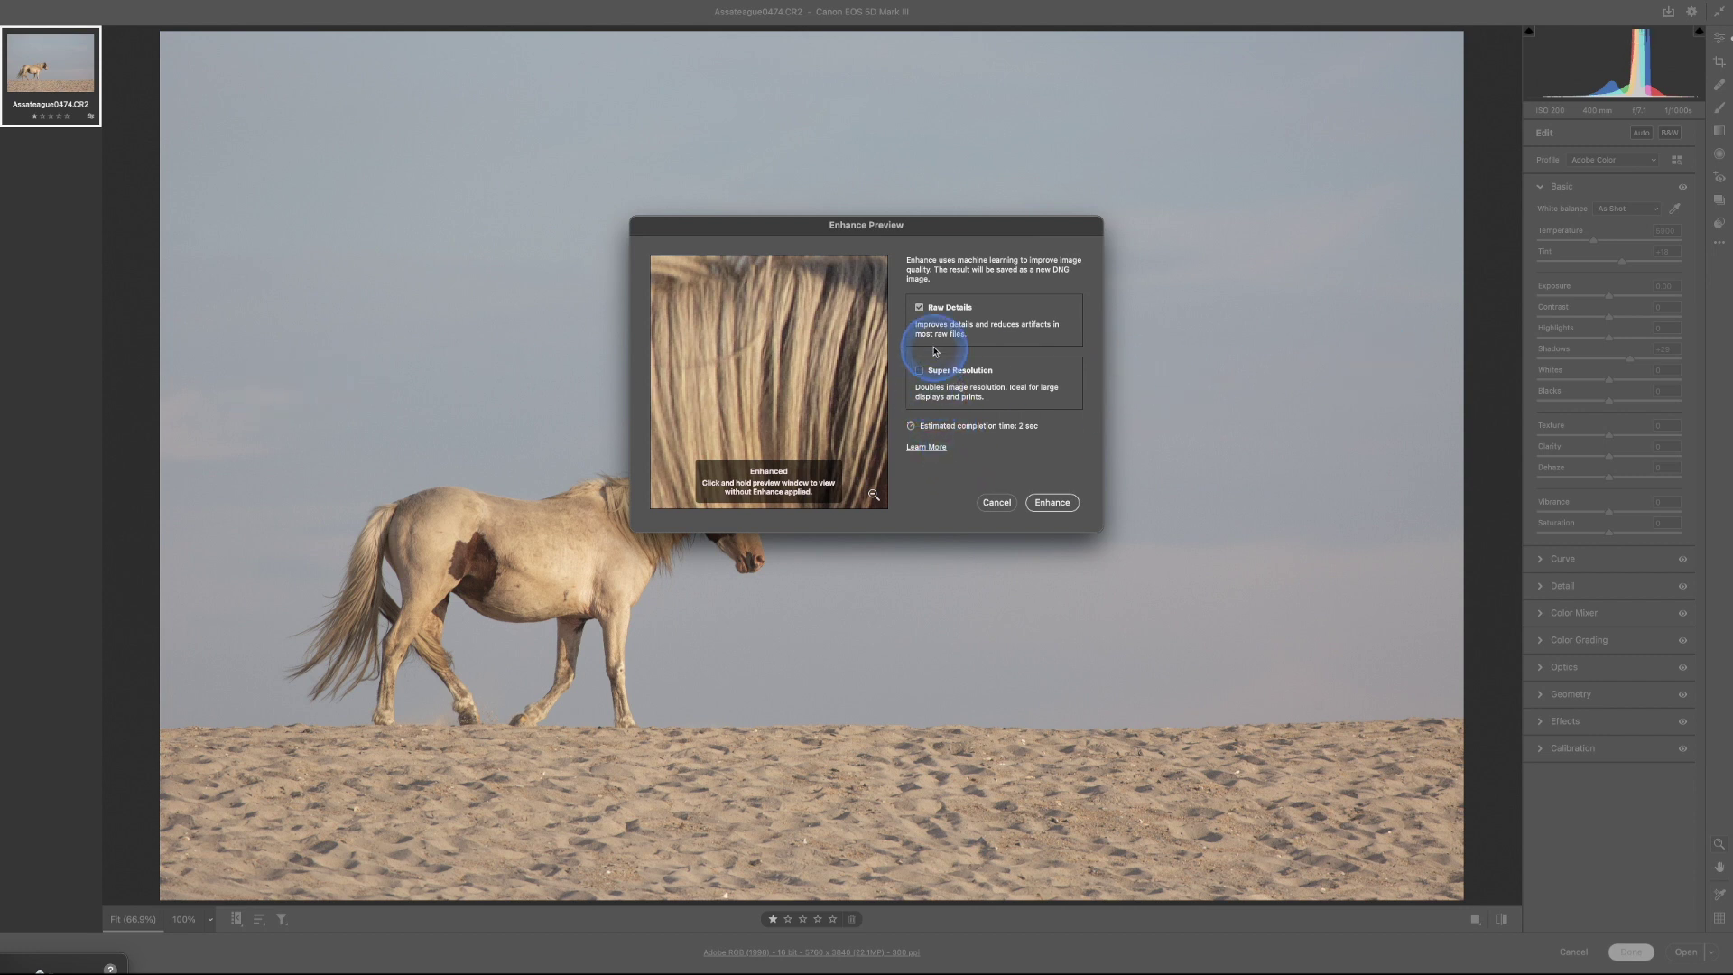
{"action": "left_click", "coordinate": [920, 370]}
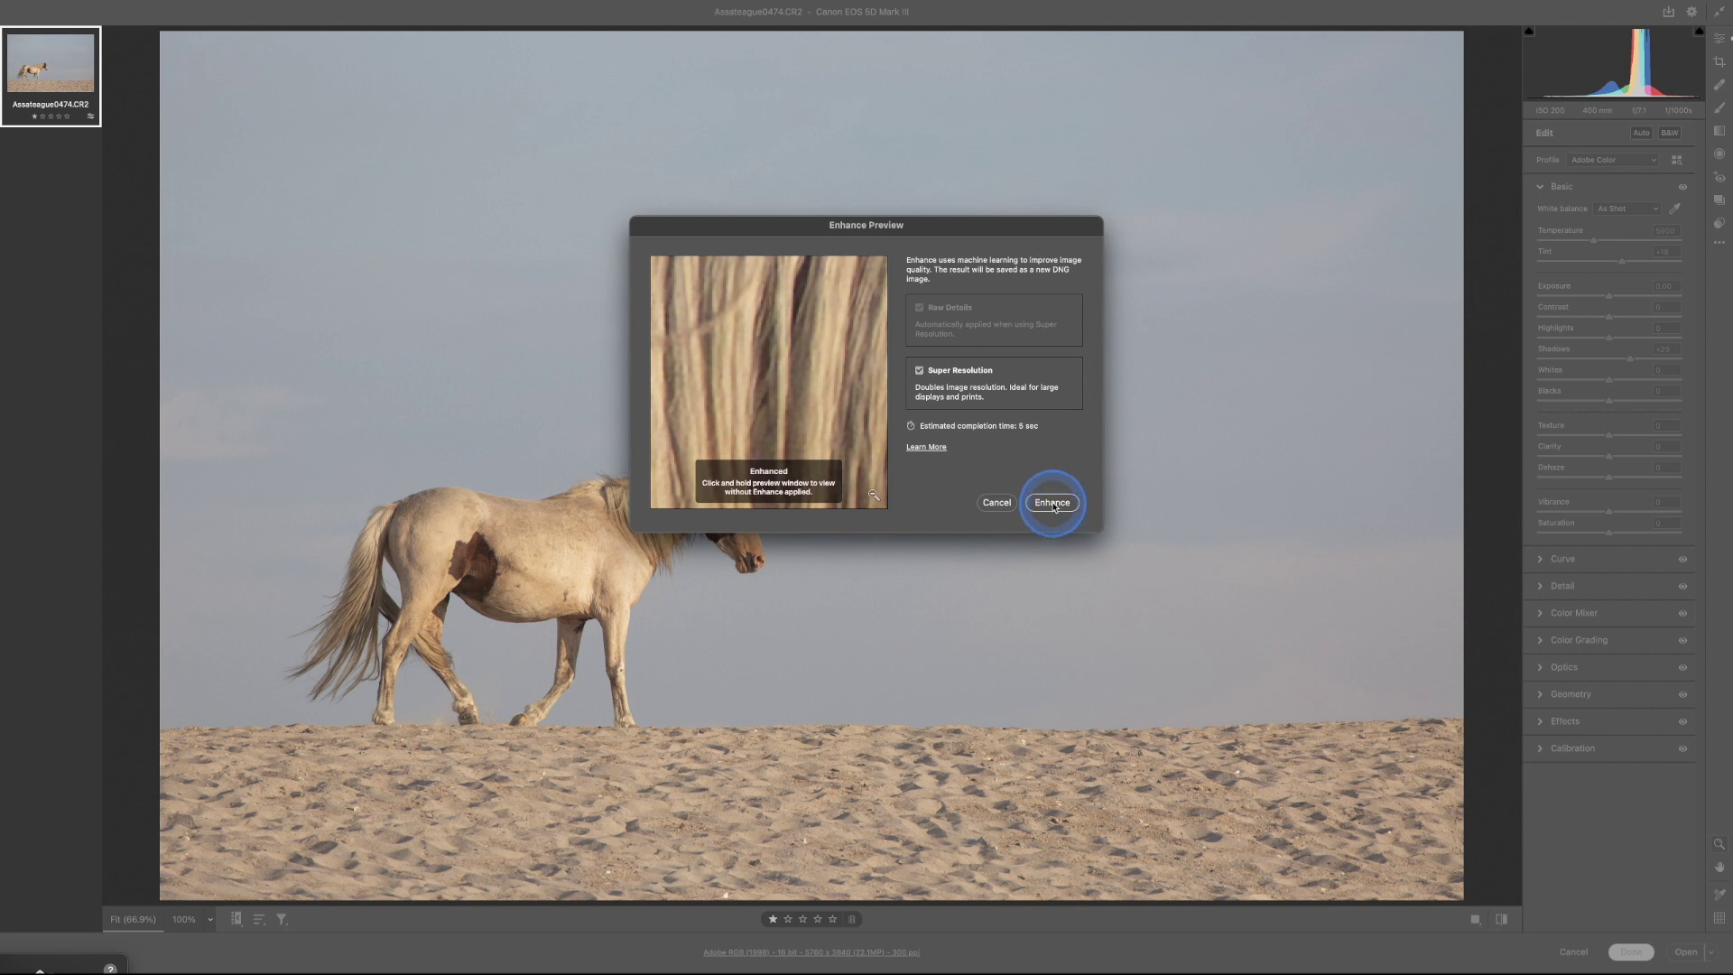
{"action": "left_click", "coordinate": [1053, 504]}
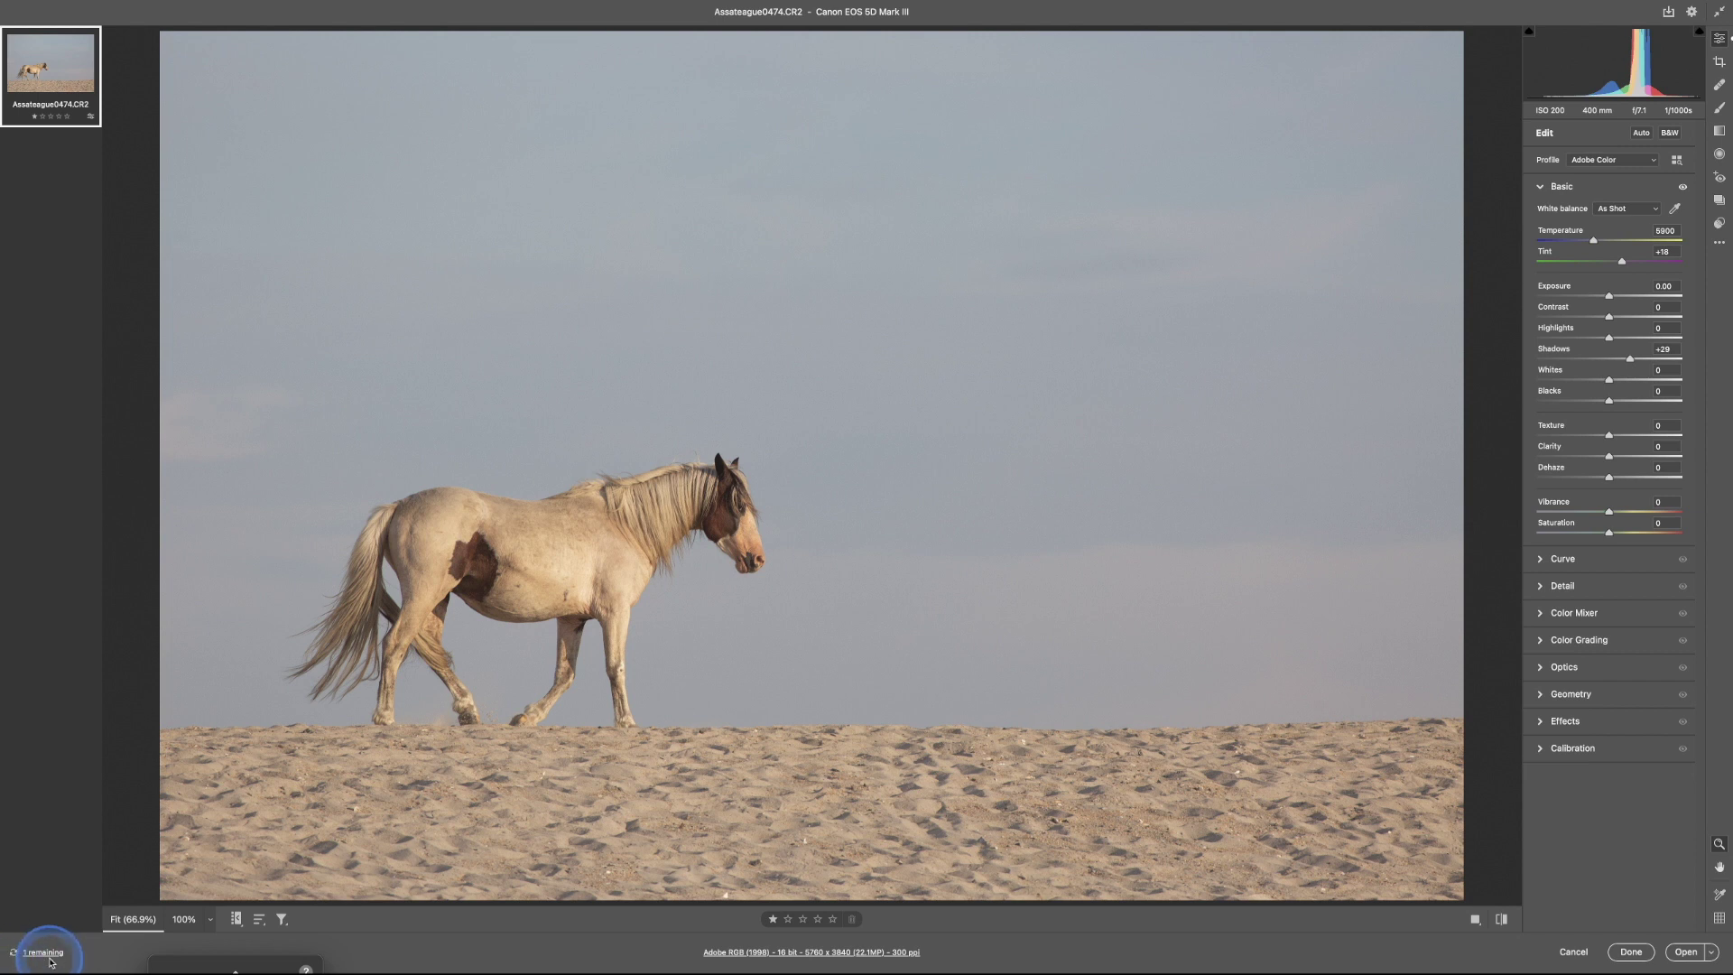
Select the original CR2 and the new Enhanced DNG together in the filmstrip
{"action": "mouse_move", "coordinate": [38, 94]}
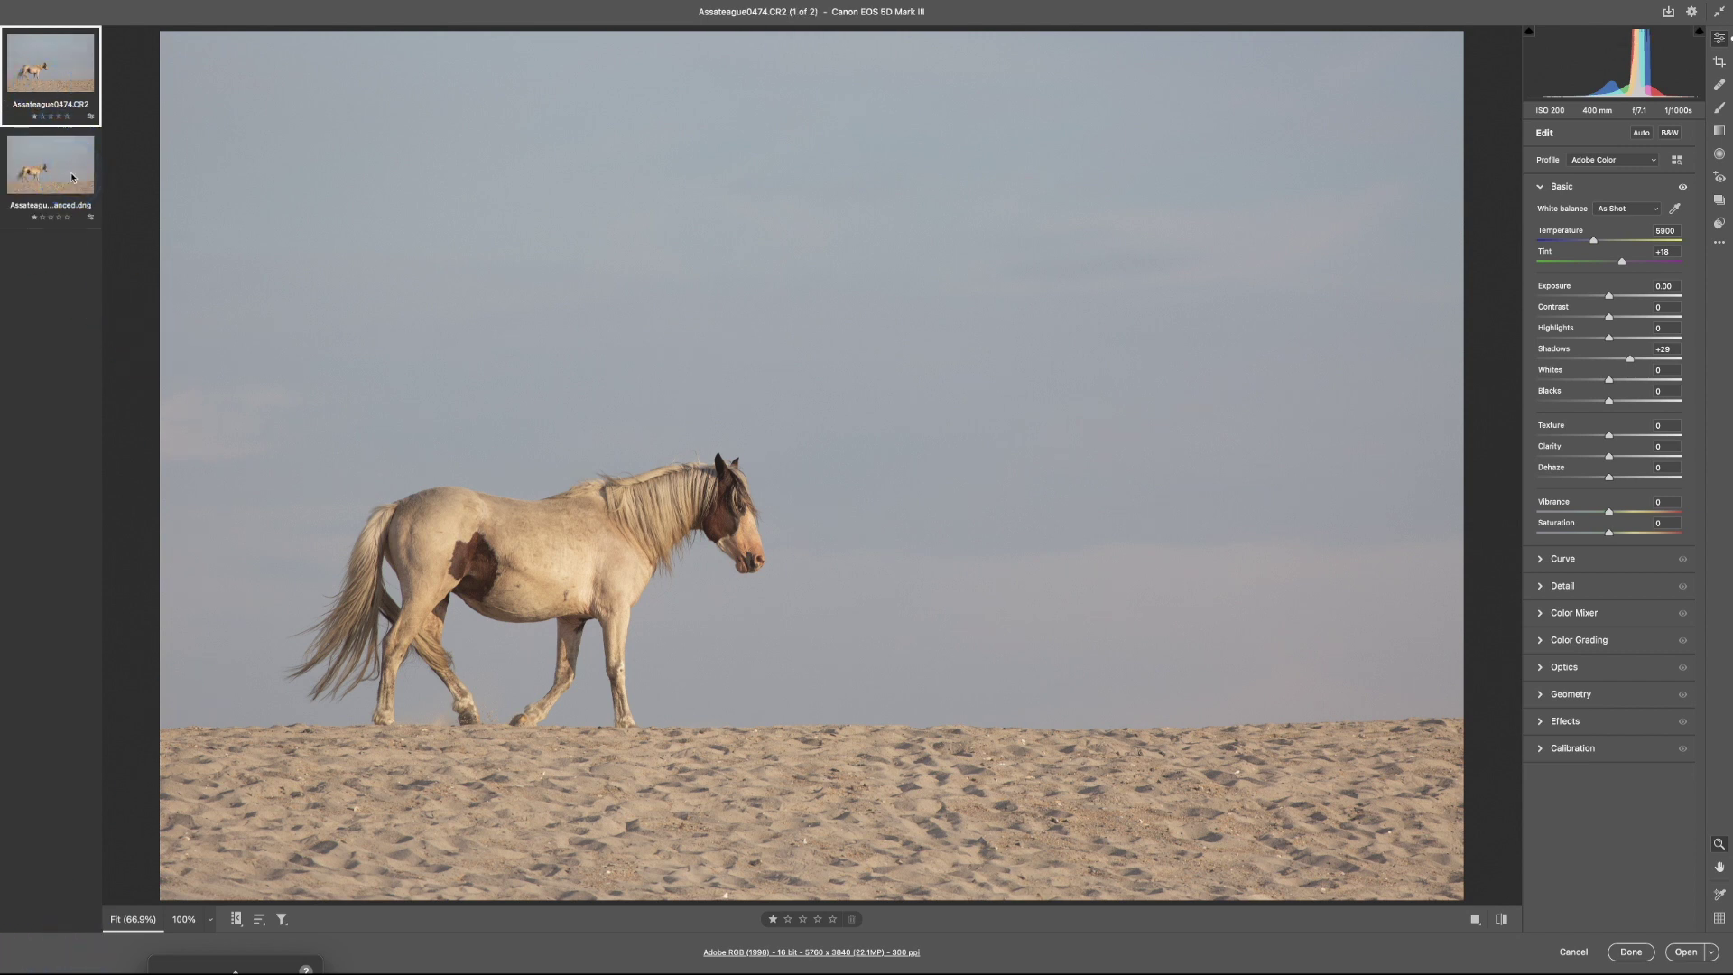
{"action": "left_click", "coordinate": [61, 176]}
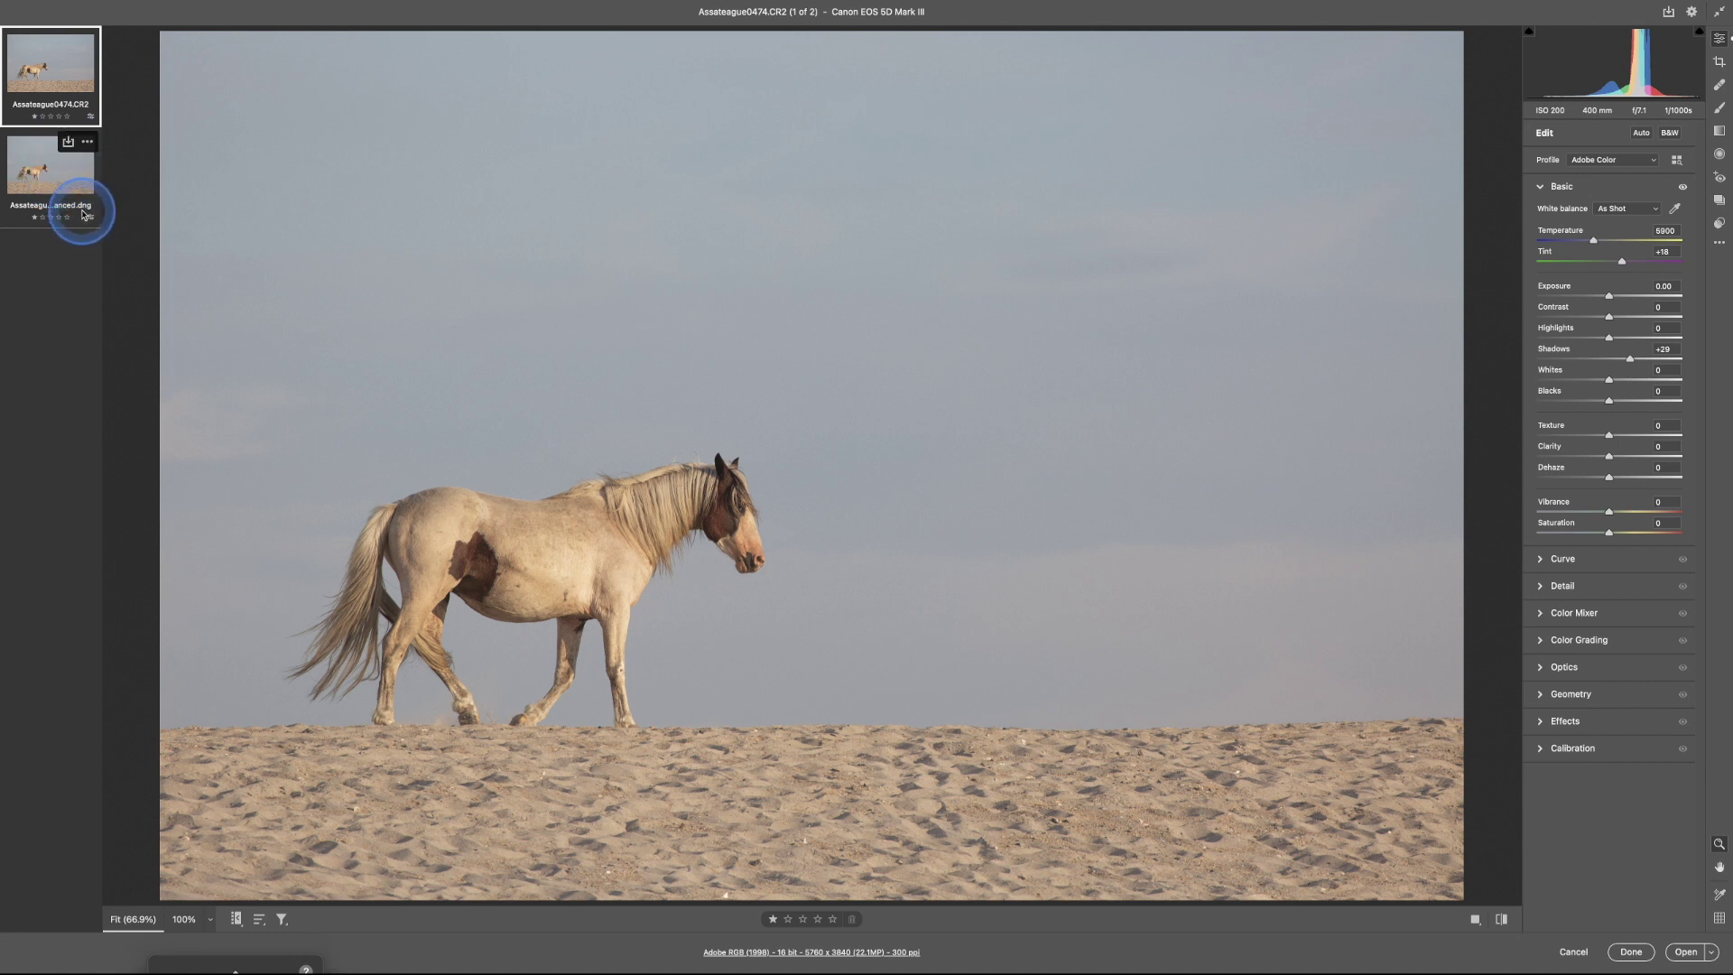
{"action": "left_click", "coordinate": [87, 113]}
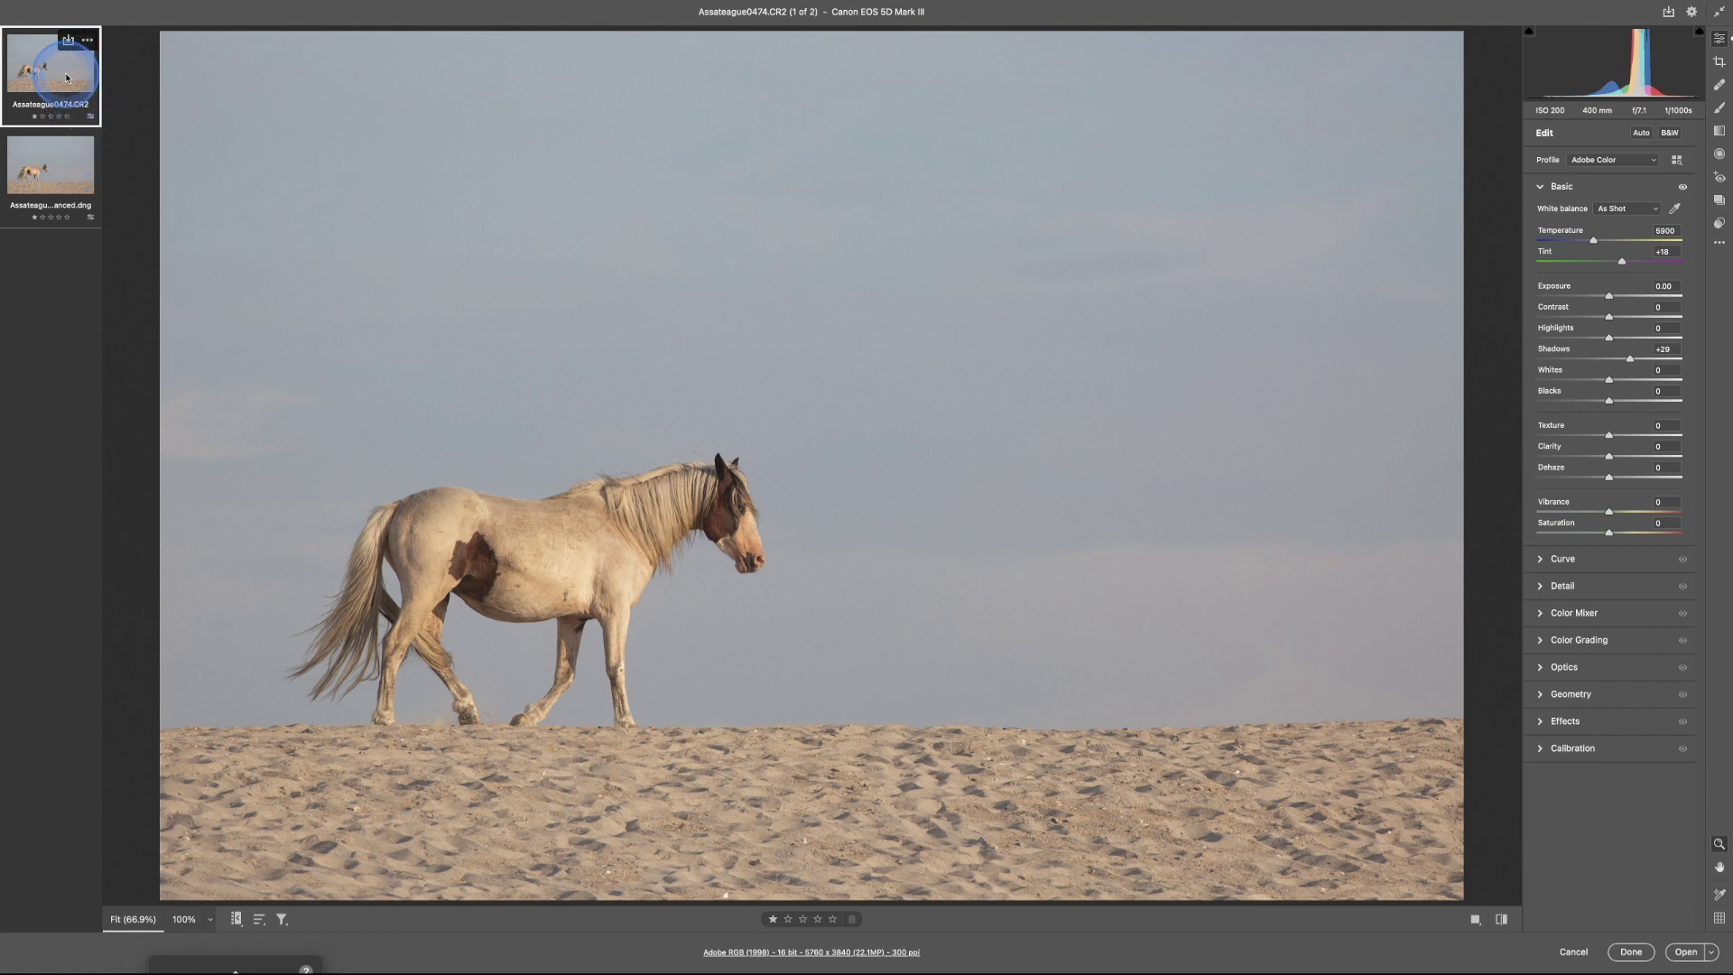
{"action": "left_click", "coordinate": [68, 162], "text": "shift"}
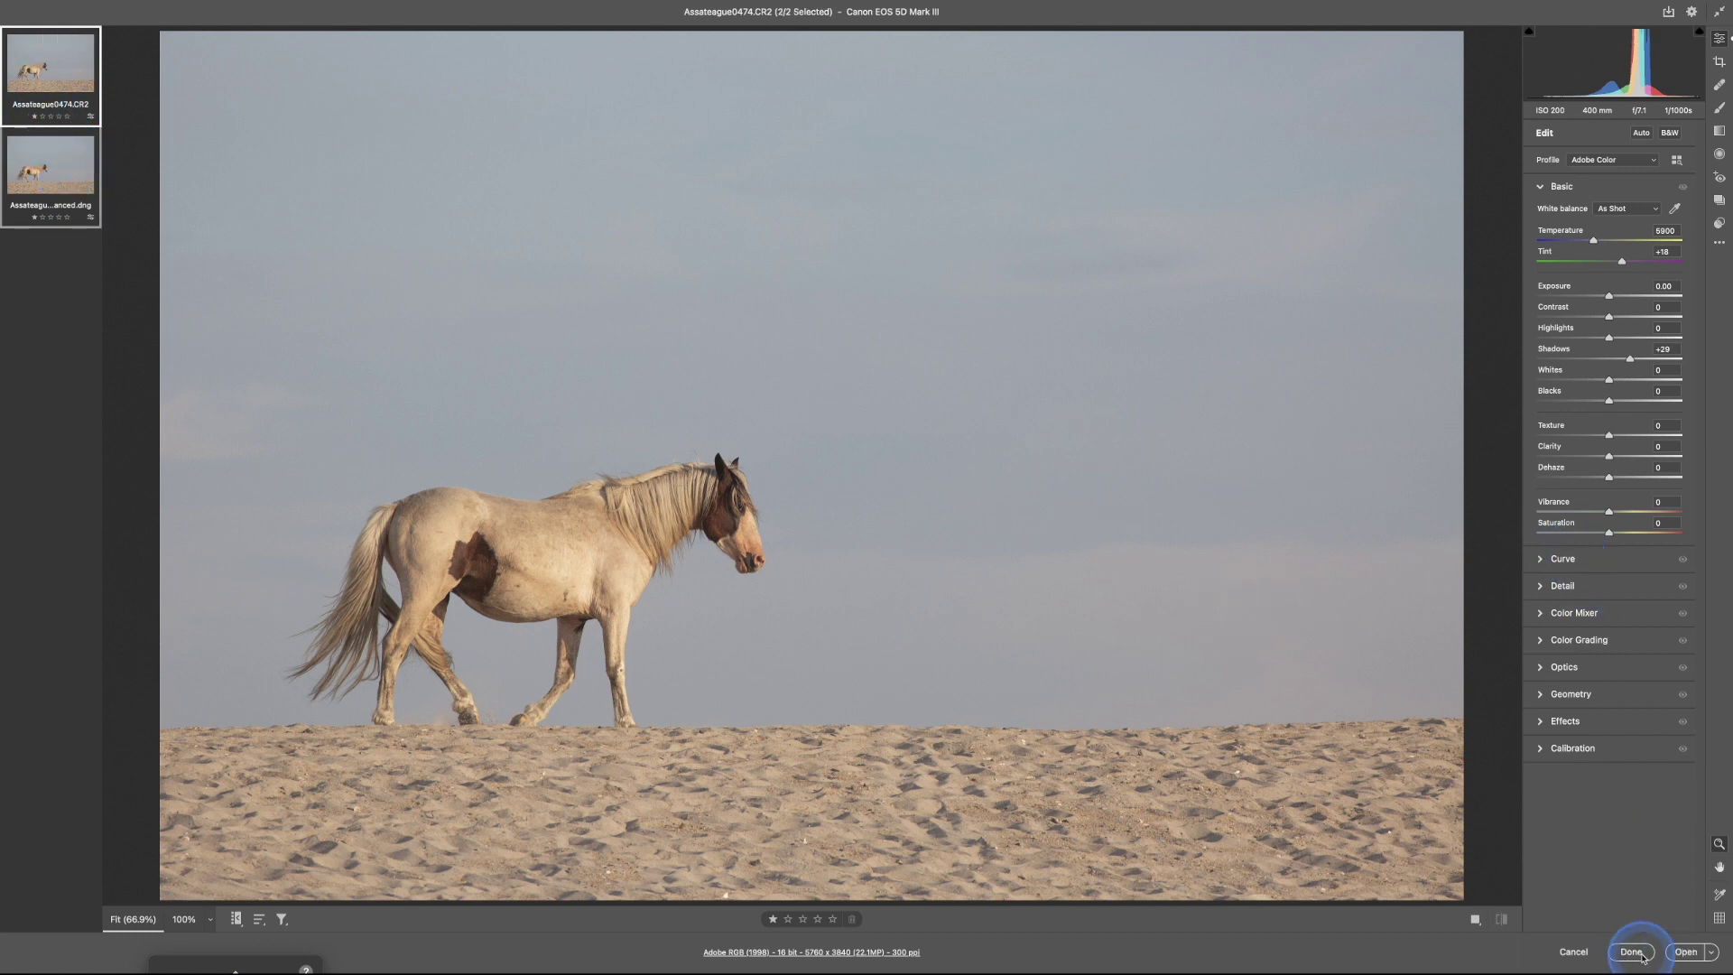
{"action": "key", "text": "alt"}
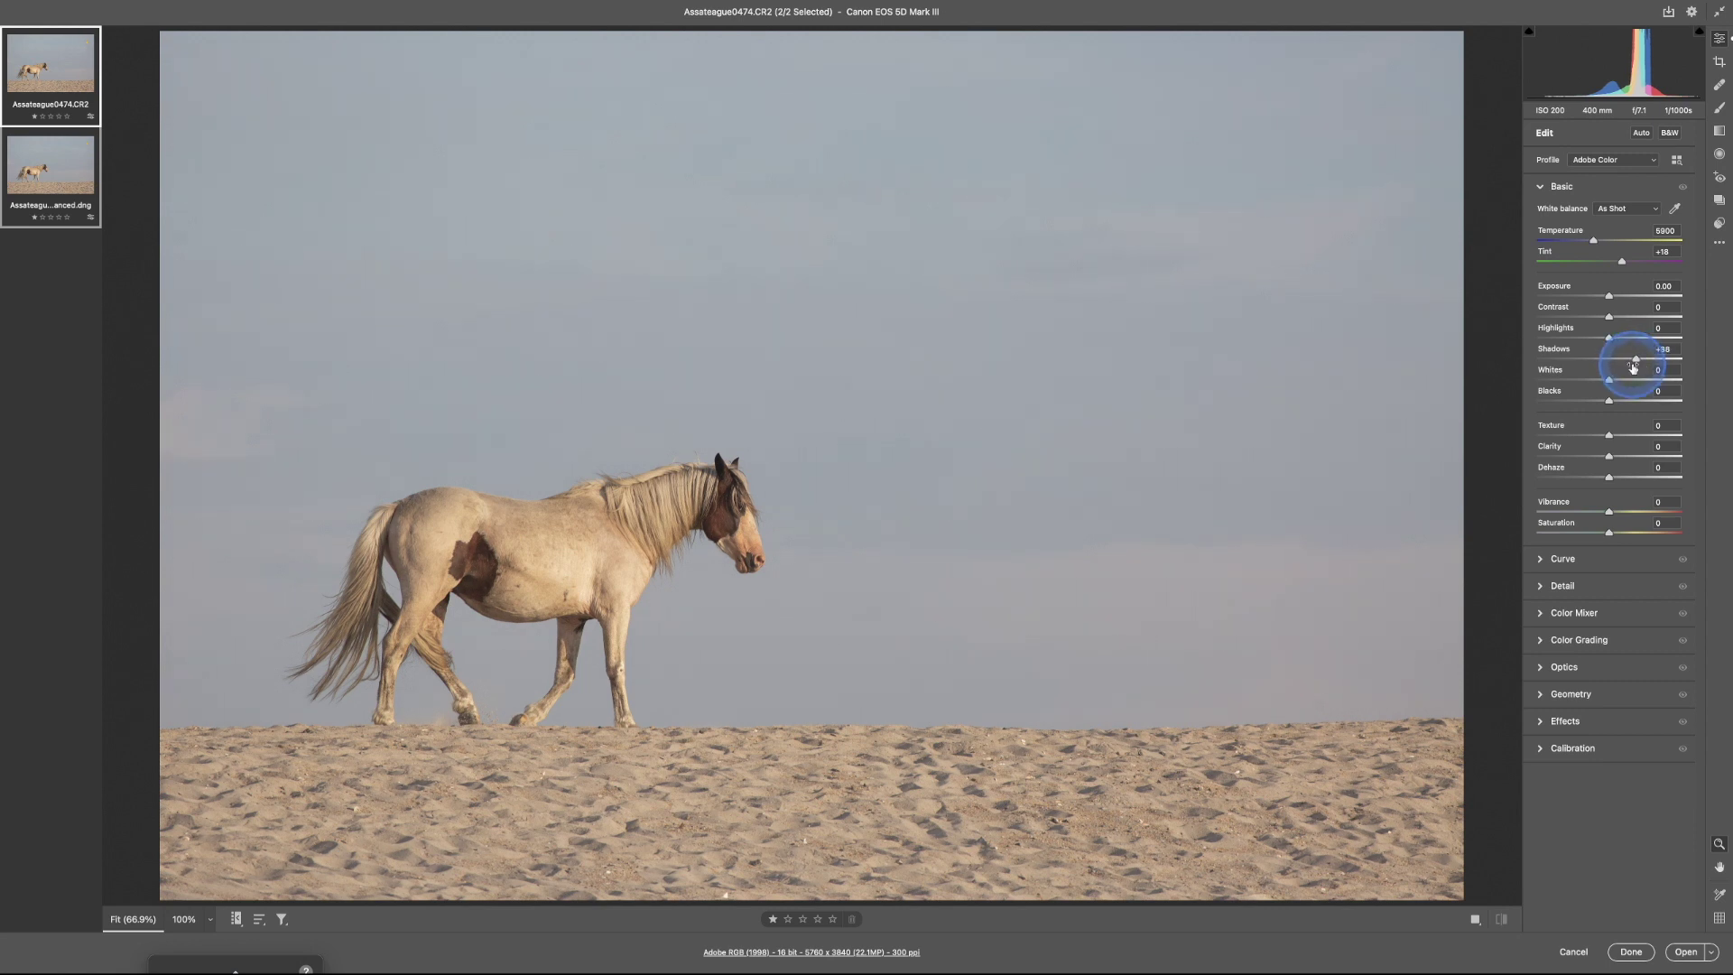
{"action": "mouse_move", "coordinate": [63, 154]}
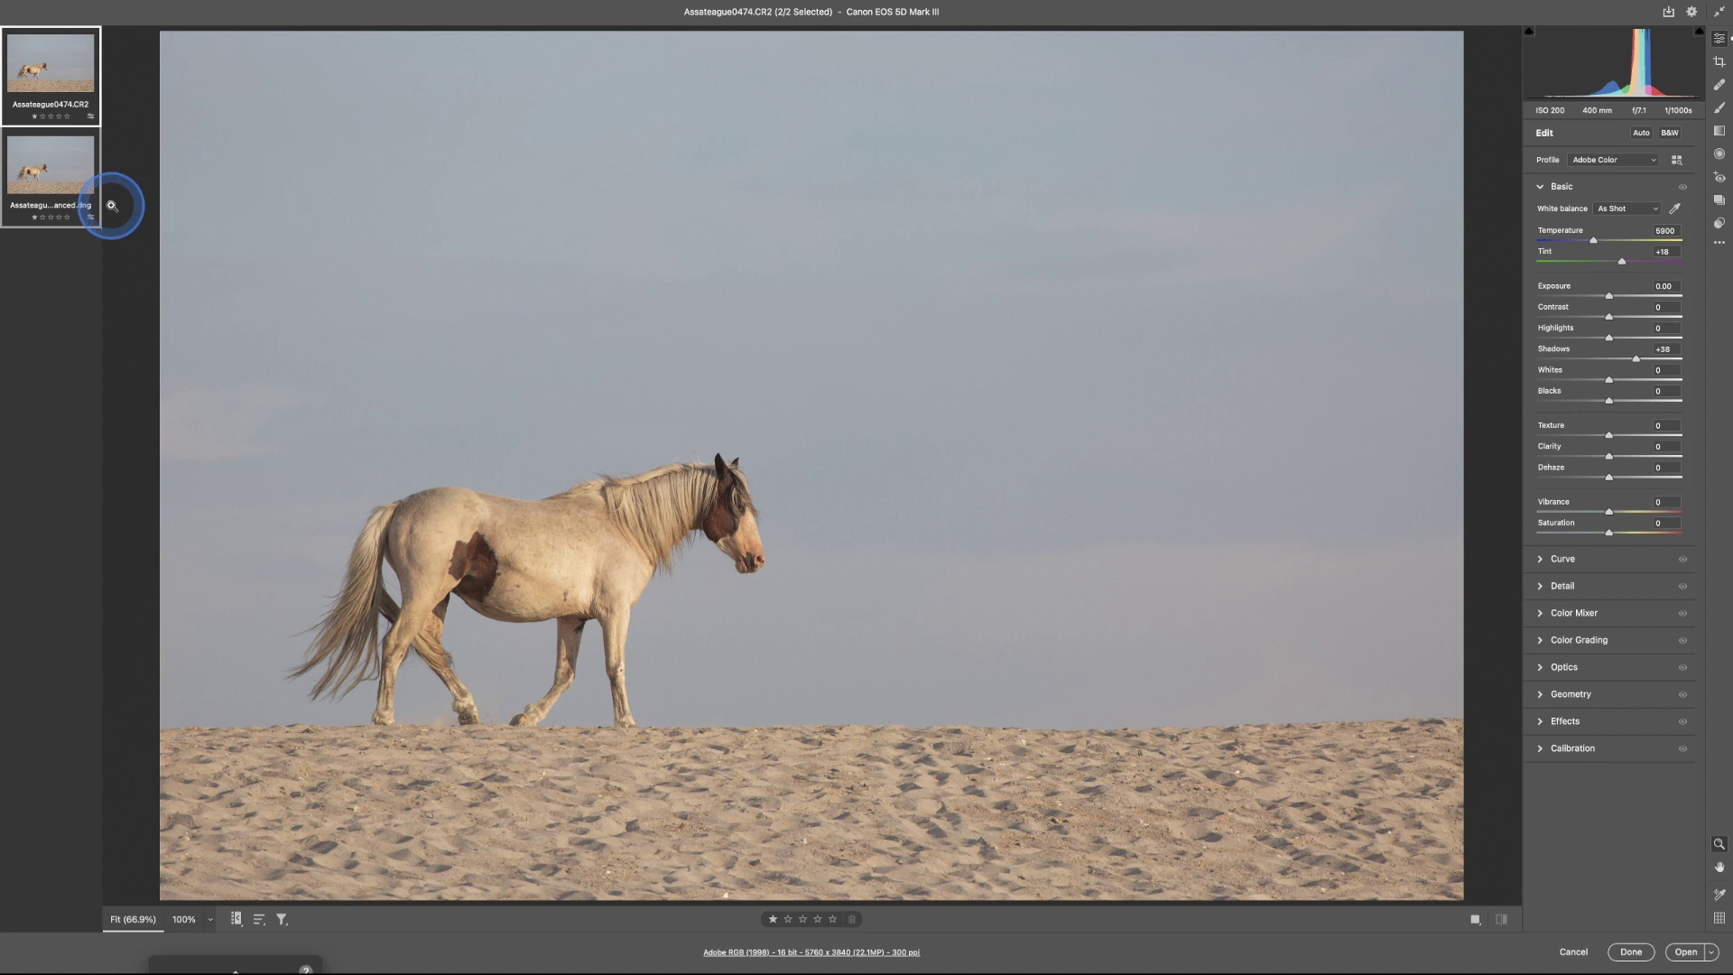
{"action": "mouse_move", "coordinate": [102, 216]}
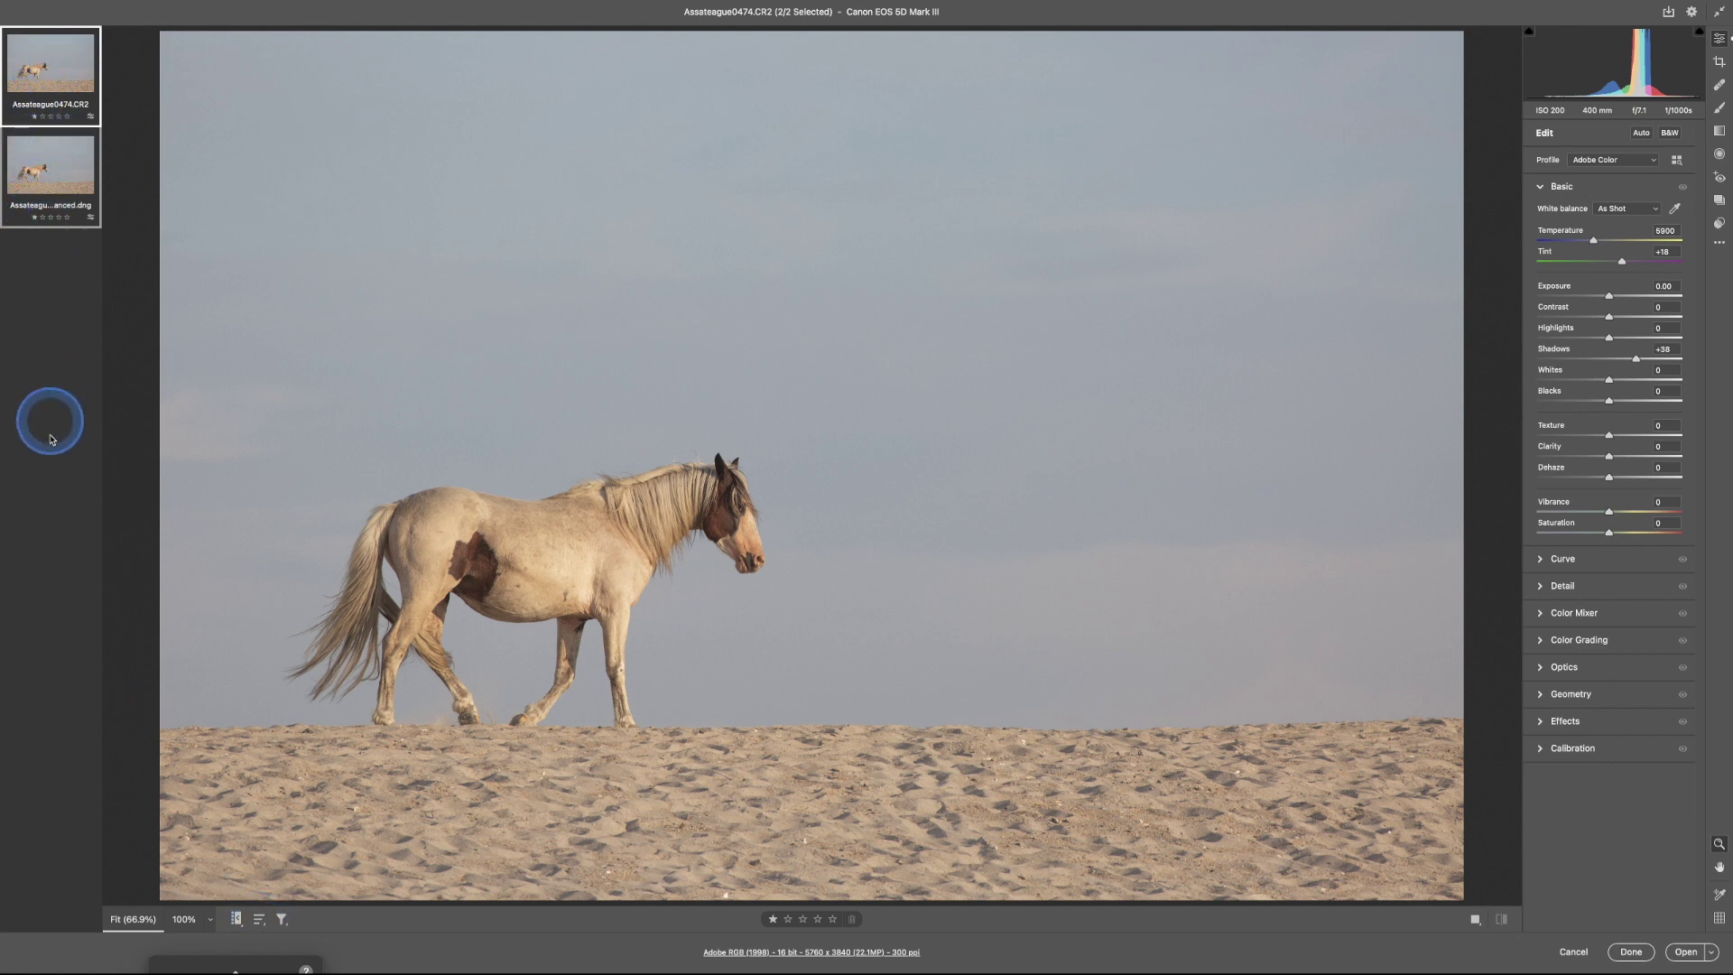
{"action": "mouse_move", "coordinate": [48, 205]}
{"action": "left_click", "coordinate": [55, 84]}
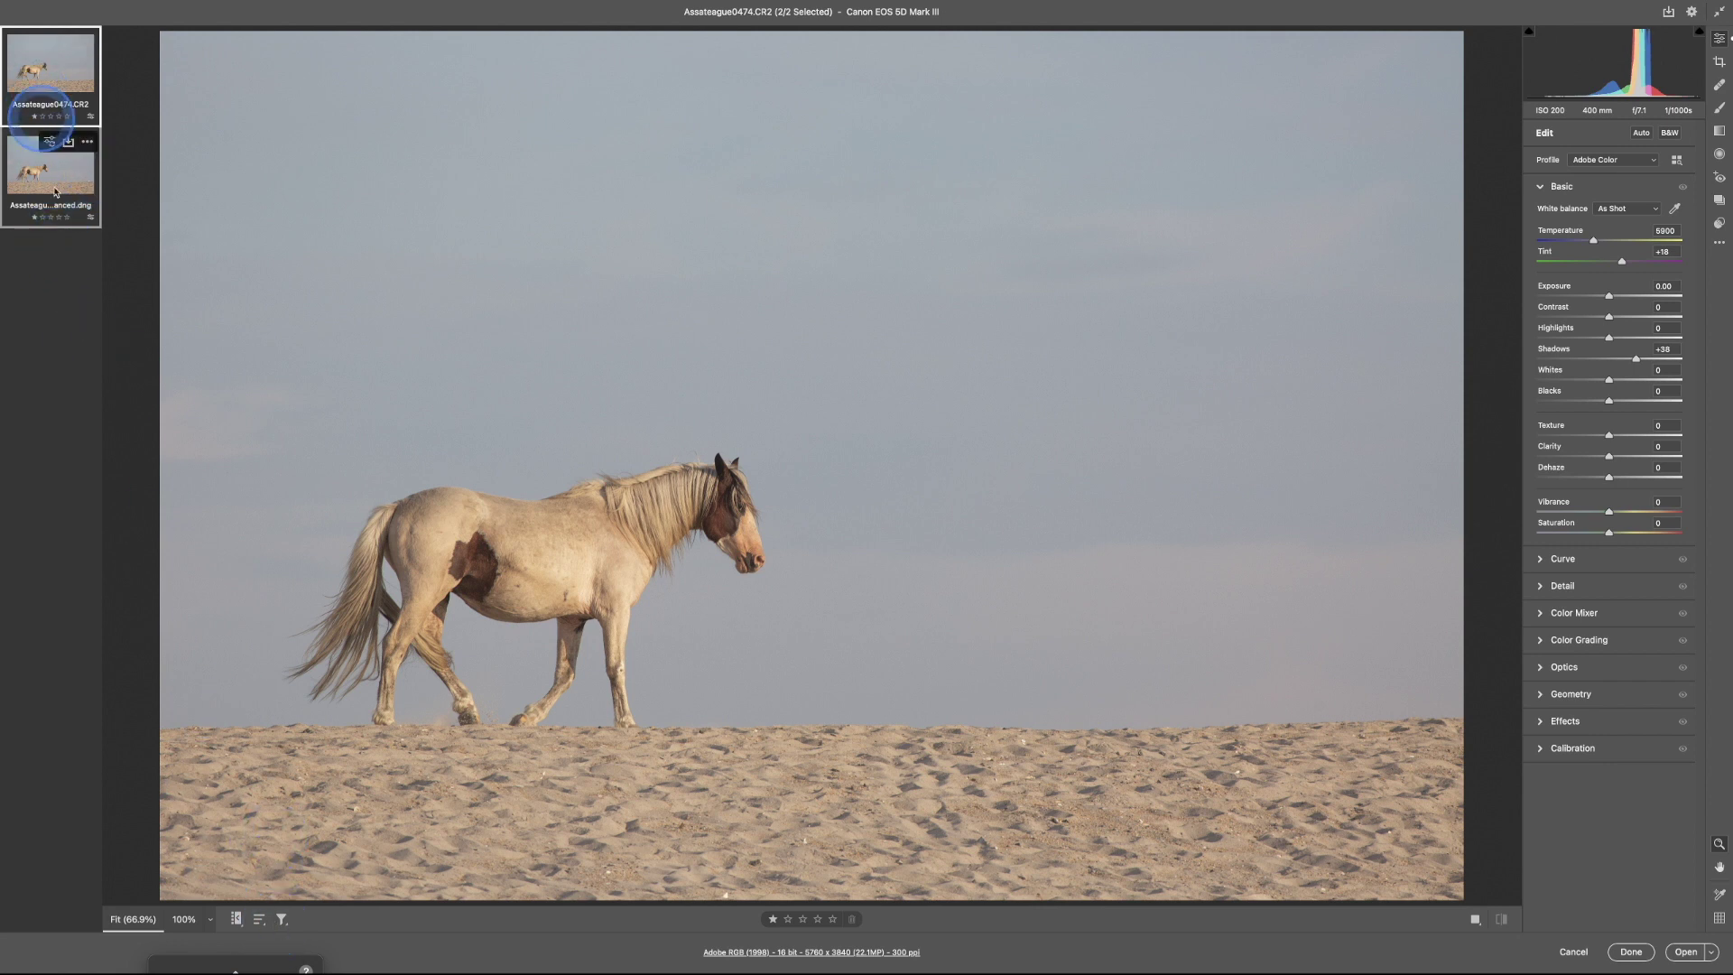
{"action": "left_click", "coordinate": [260, 922]}
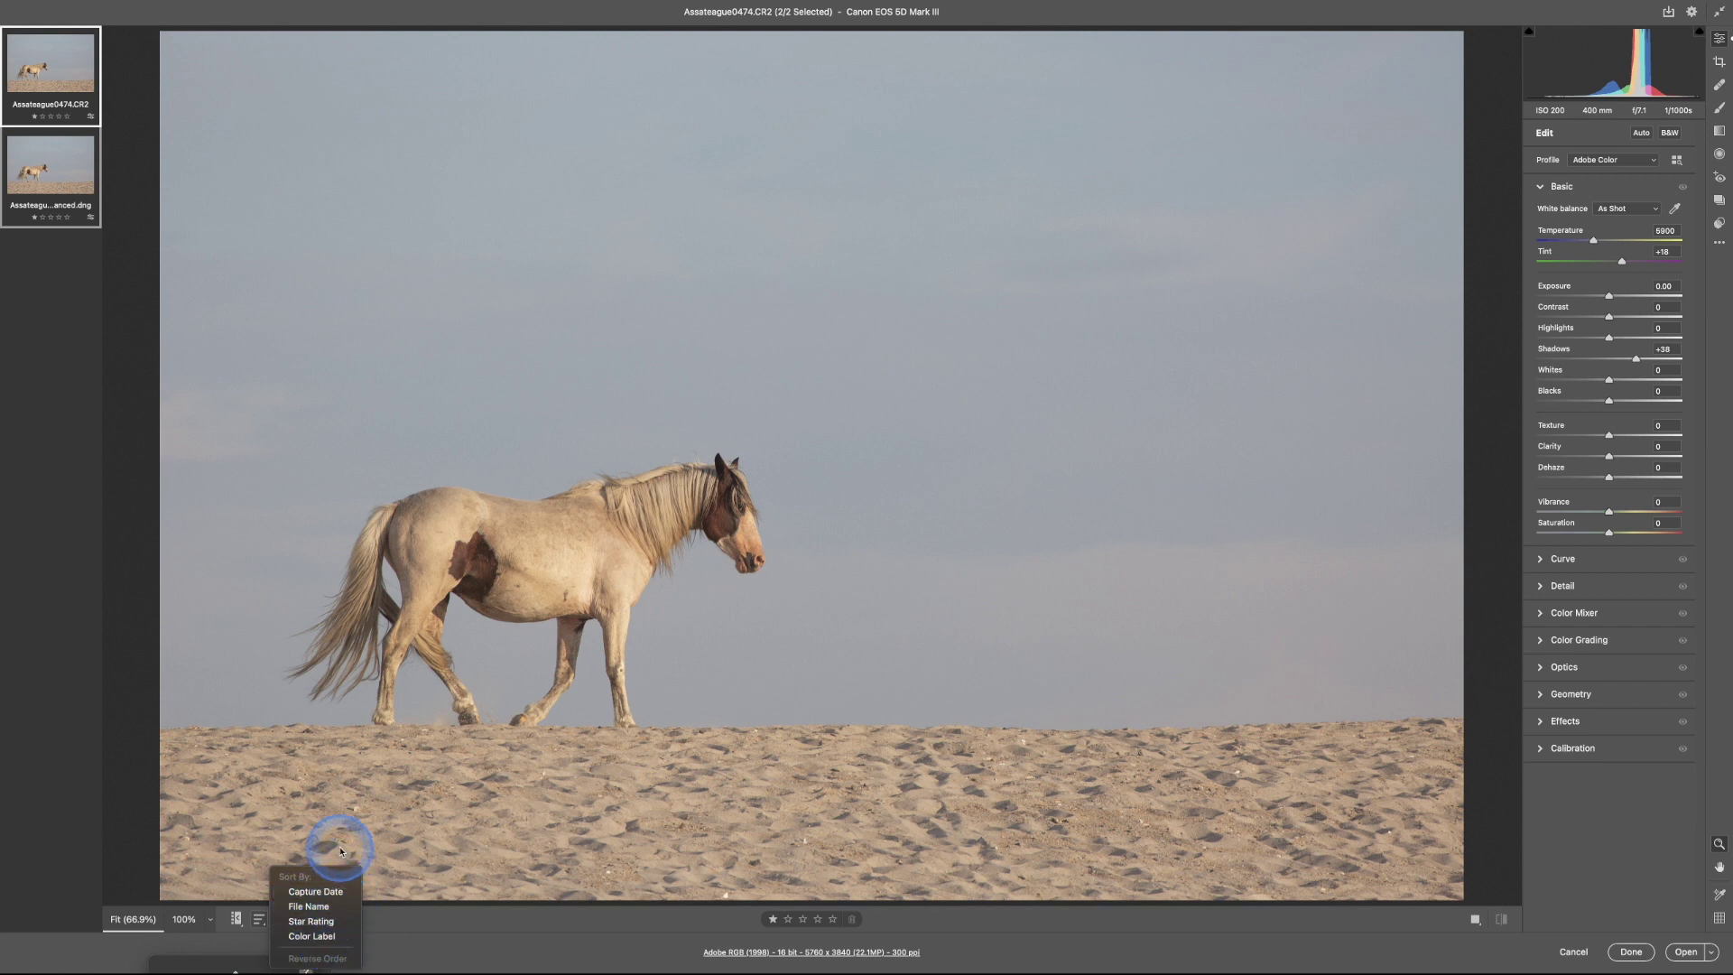
{"action": "left_click", "coordinate": [154, 792]}
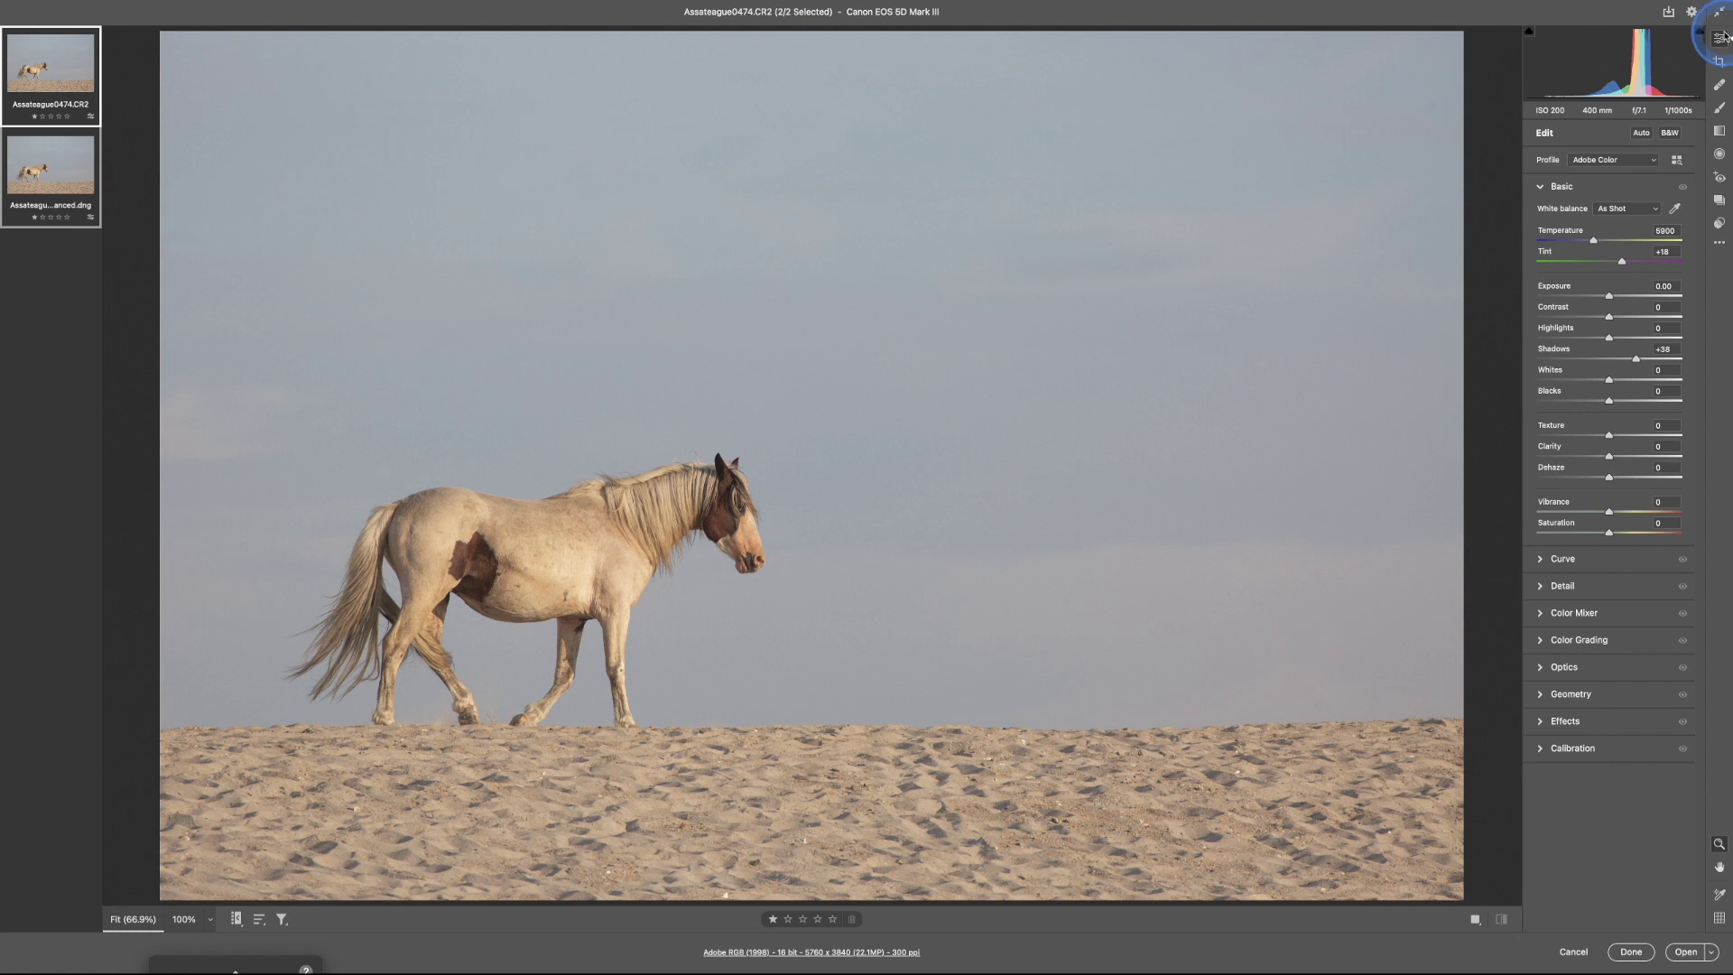
After checking Tone Curve, uncheck Calibration in Edit Panels to Show and confirm
{"action": "left_click", "coordinate": [1620, 569]}
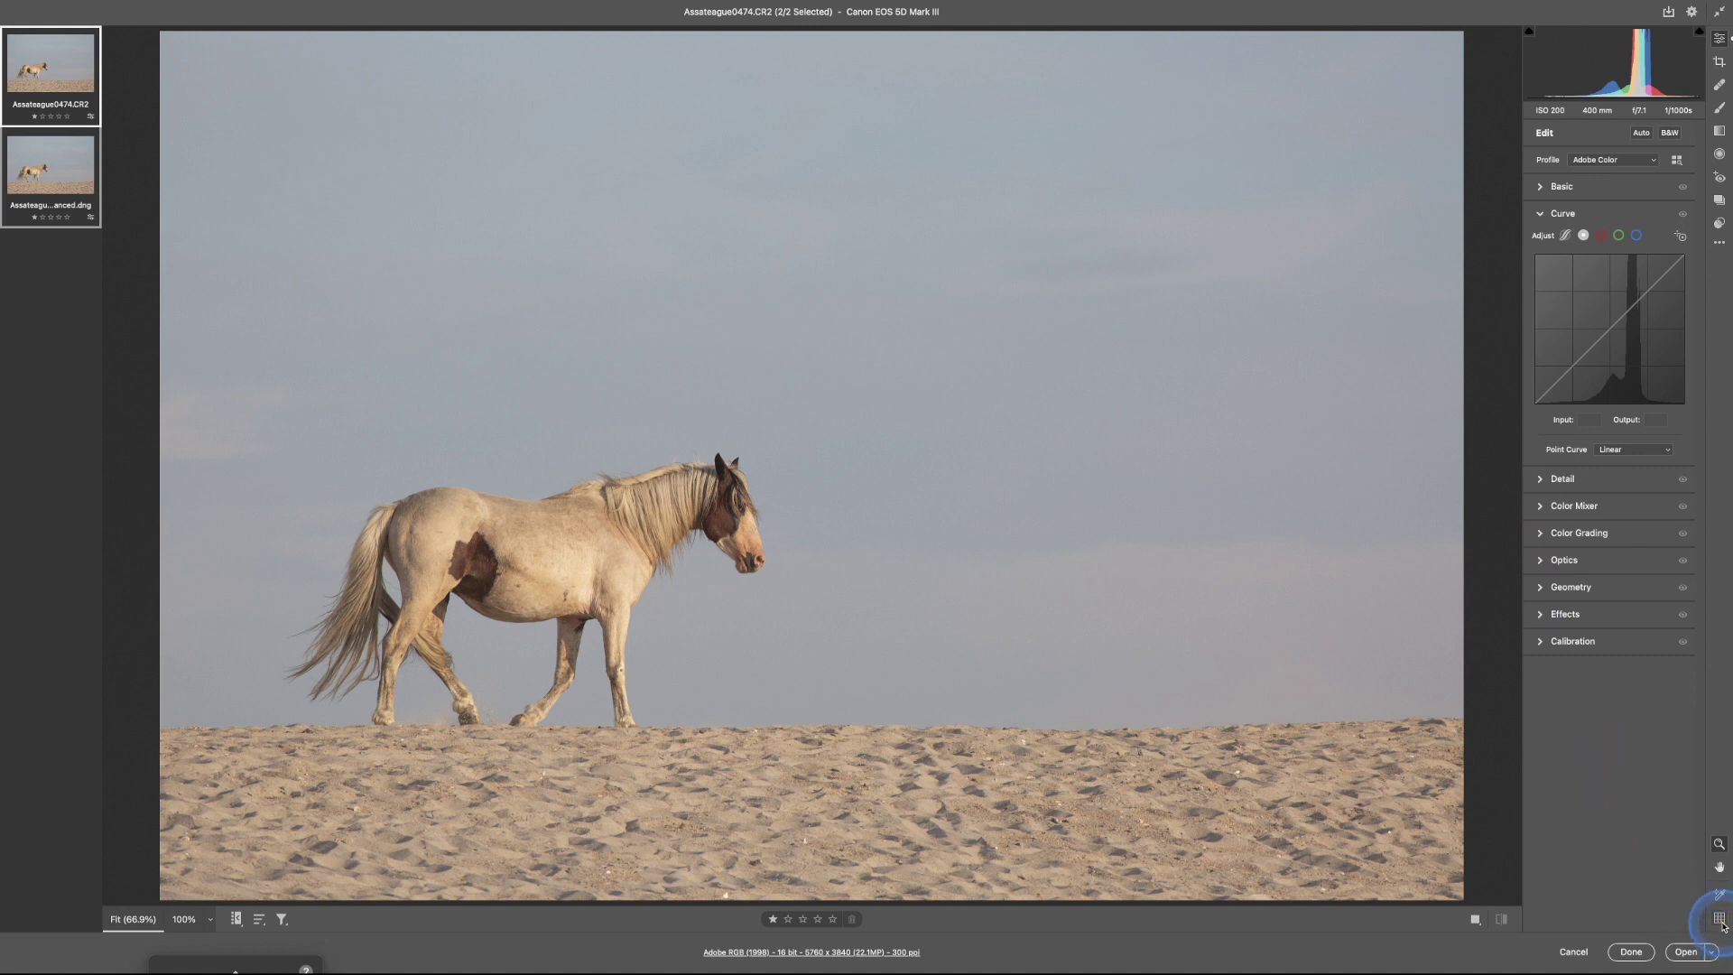
{"action": "key", "text": "super+alt+1"}
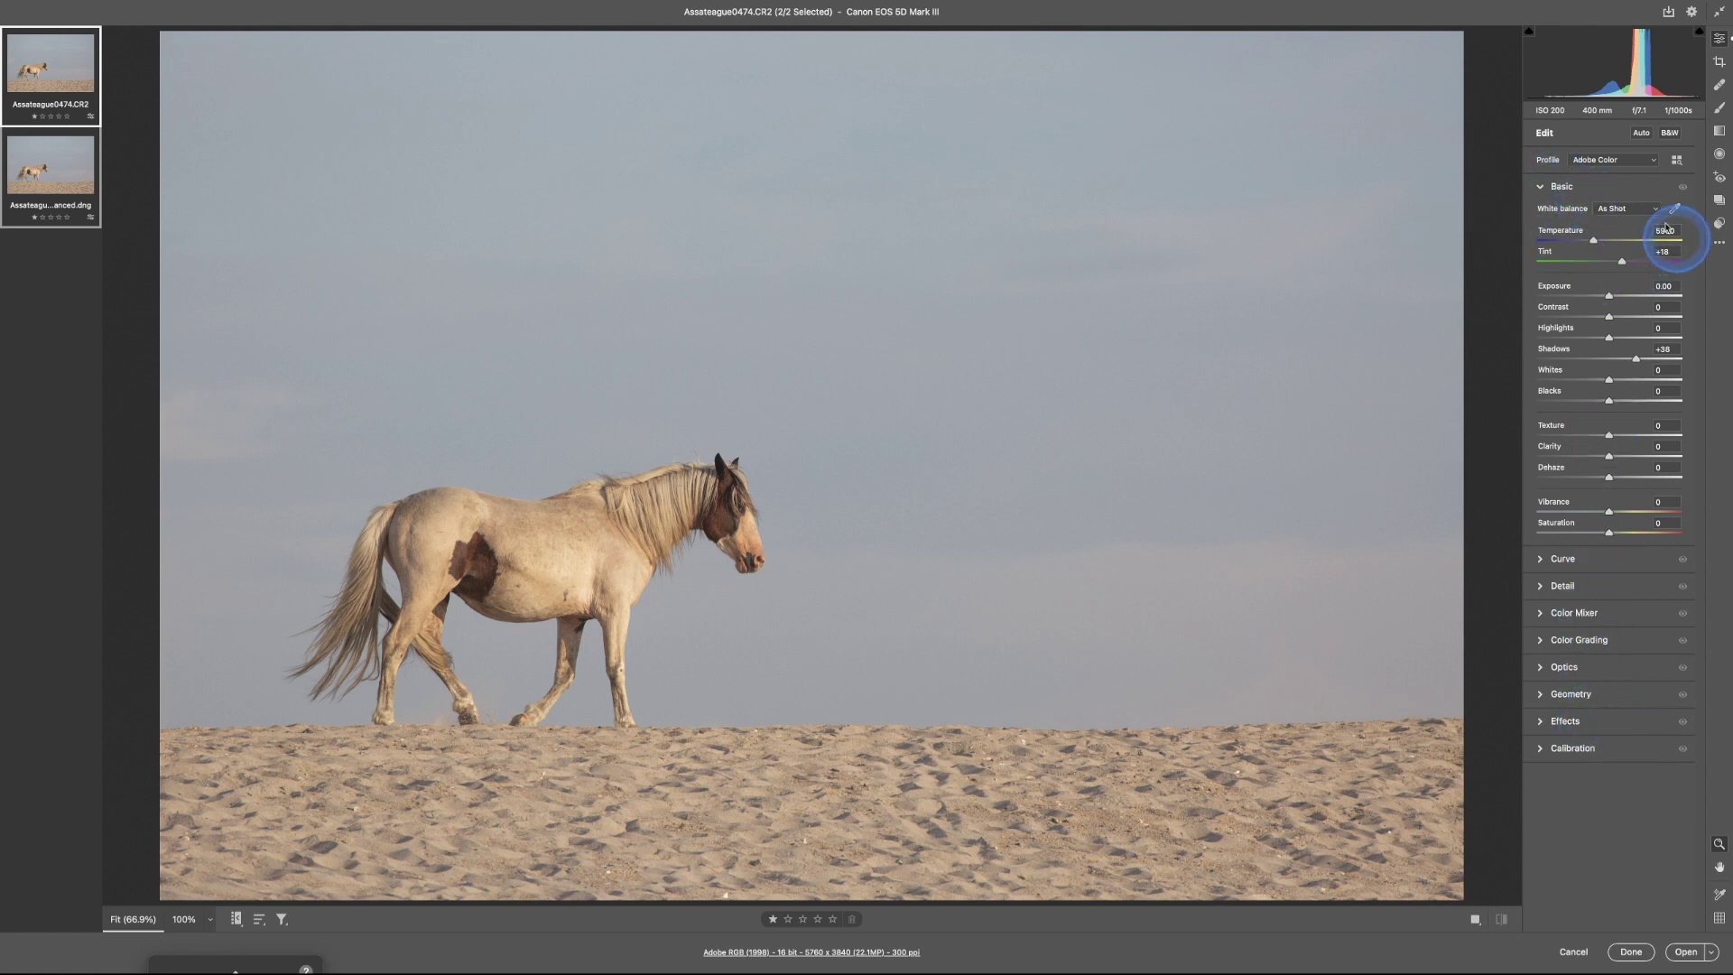
{"action": "right_click", "coordinate": [1598, 188]}
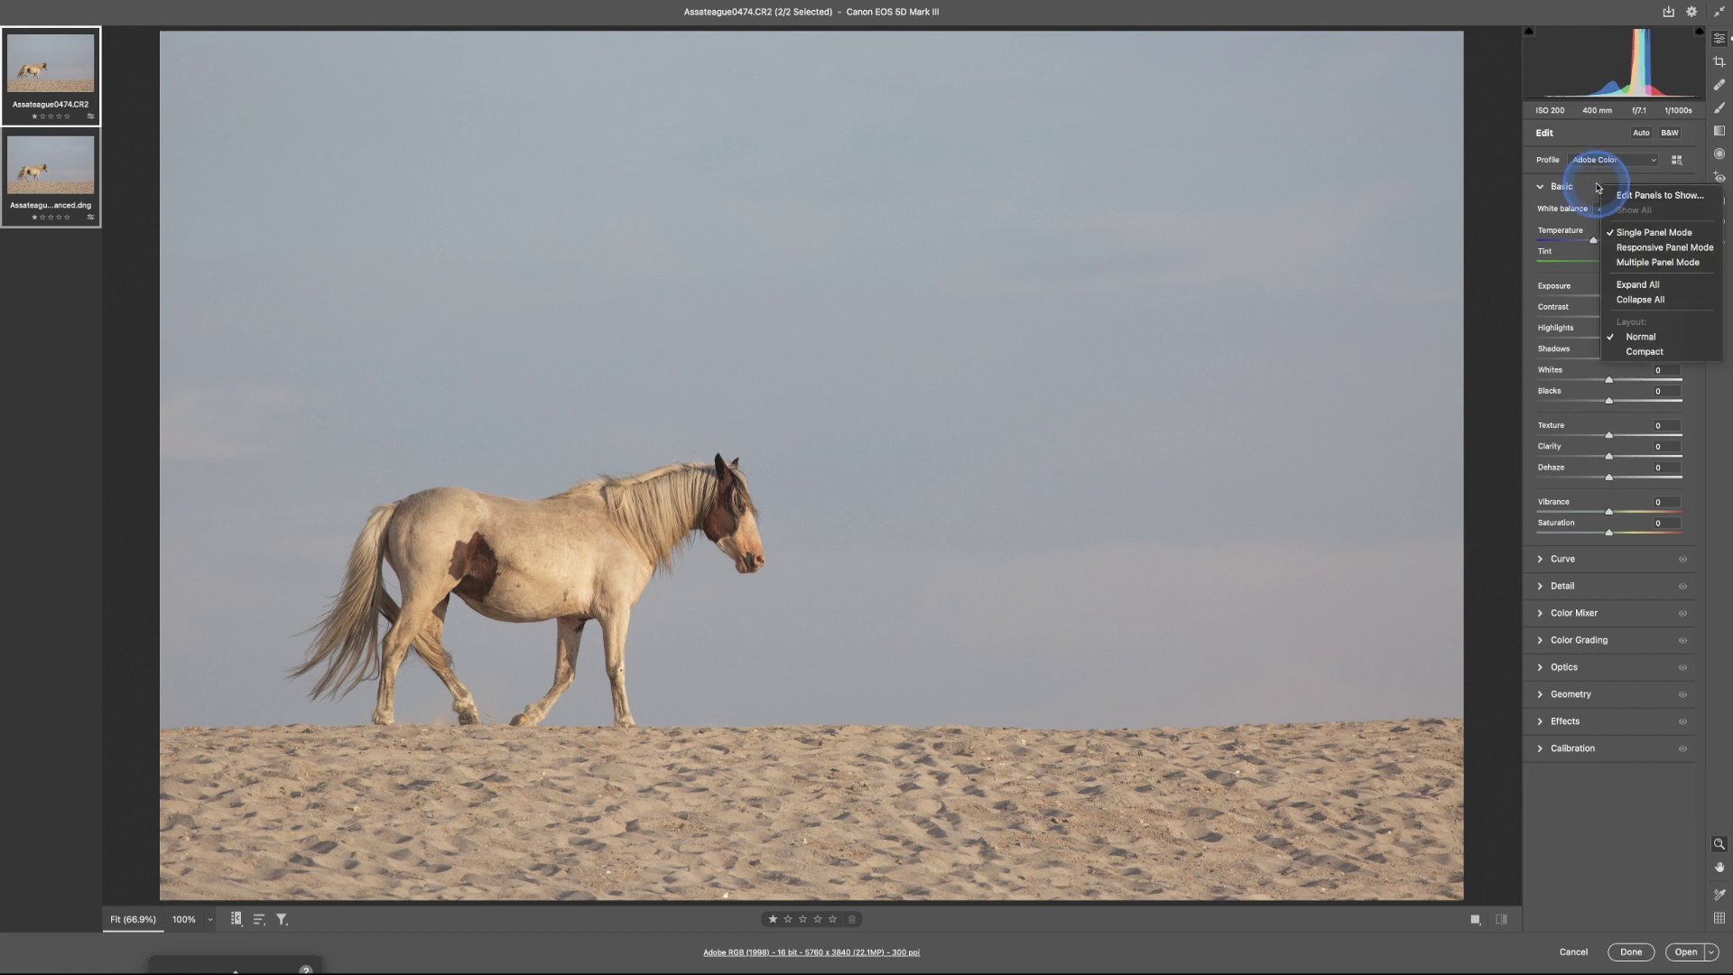
{"action": "left_click", "coordinate": [1648, 196]}
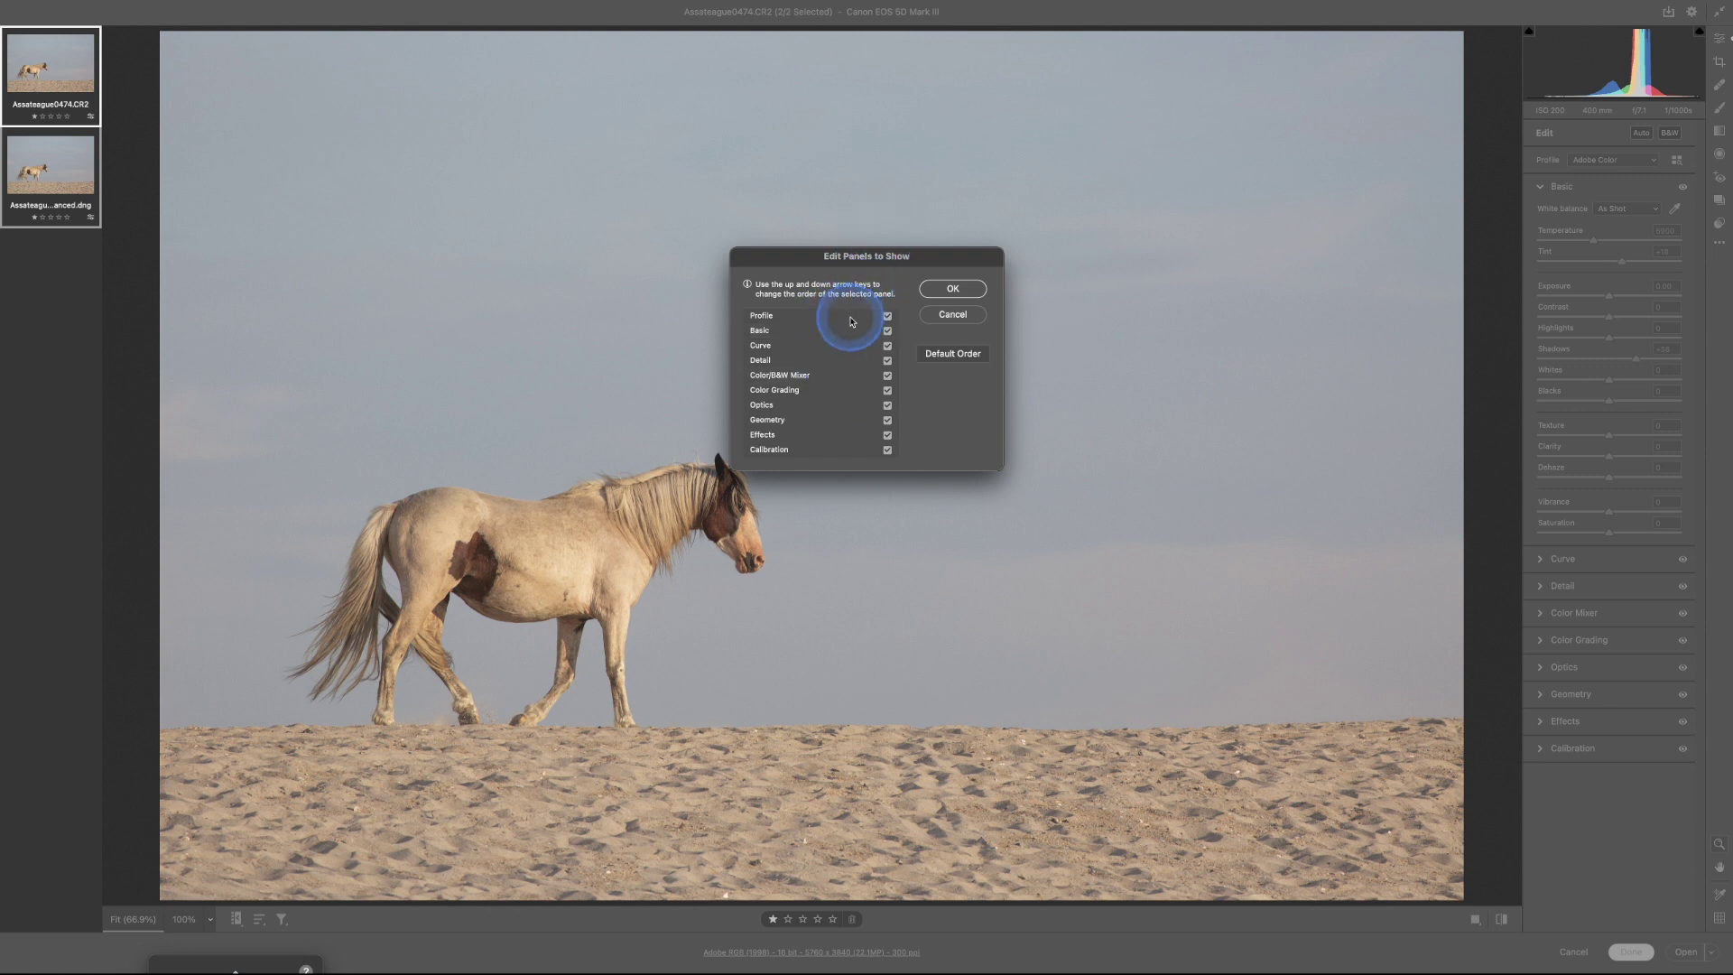
{"action": "left_click", "coordinate": [894, 333]}
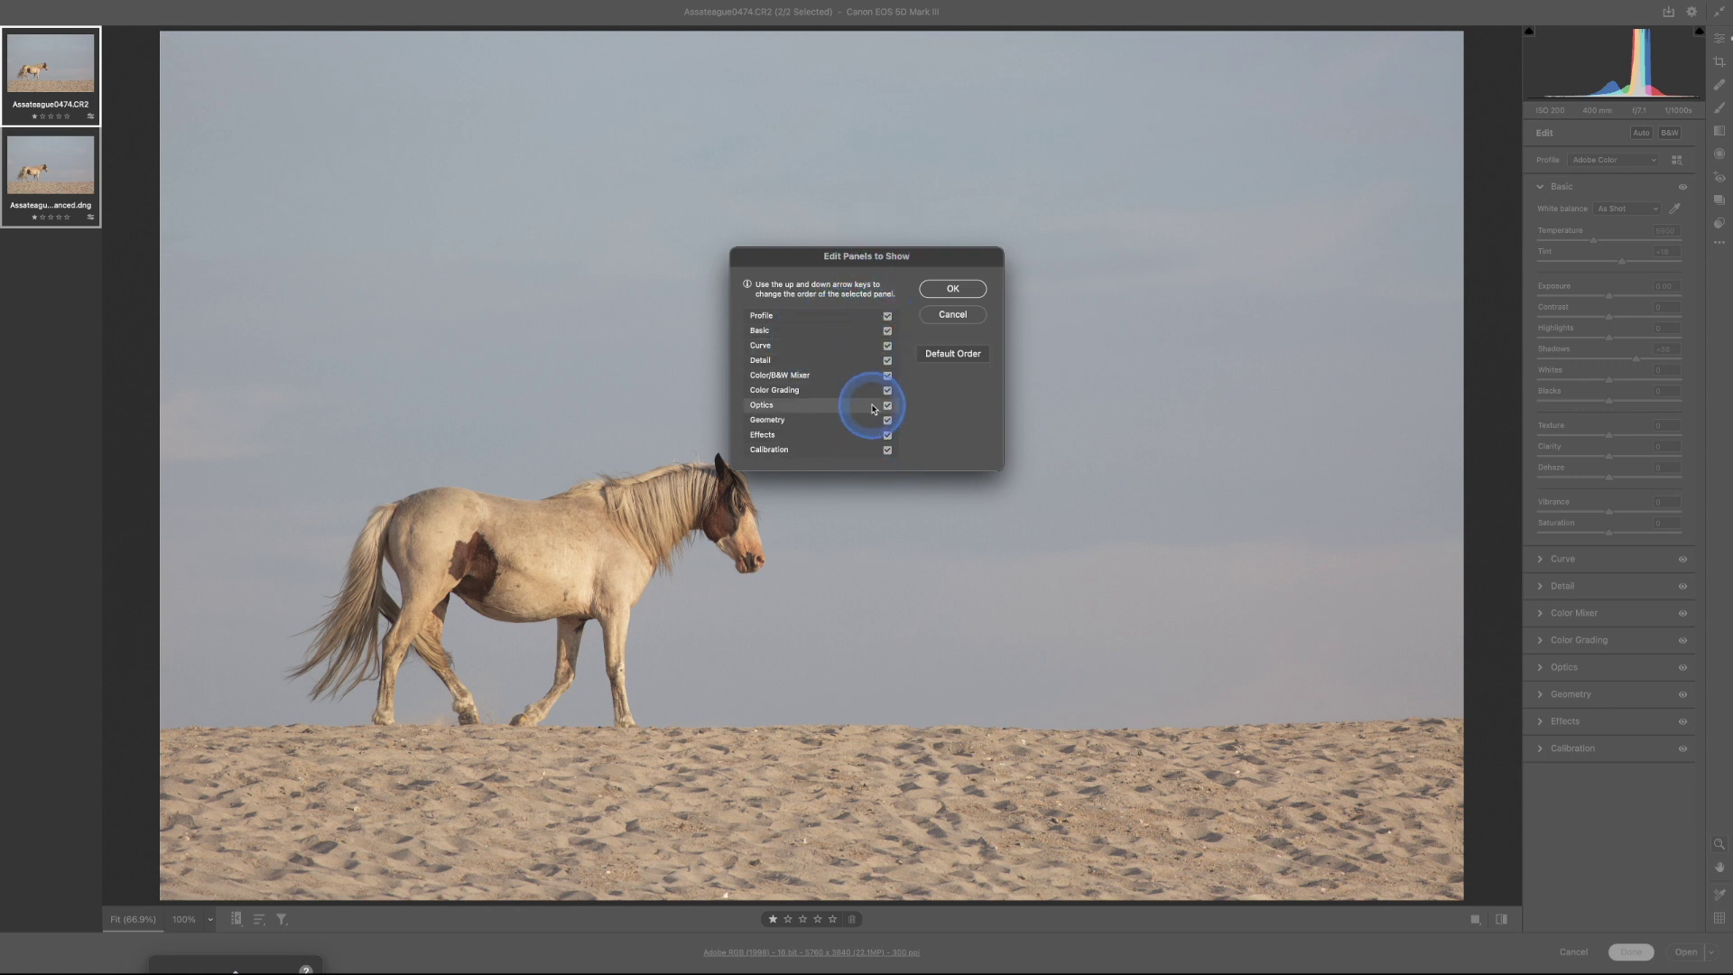
{"action": "left_click", "coordinate": [887, 448]}
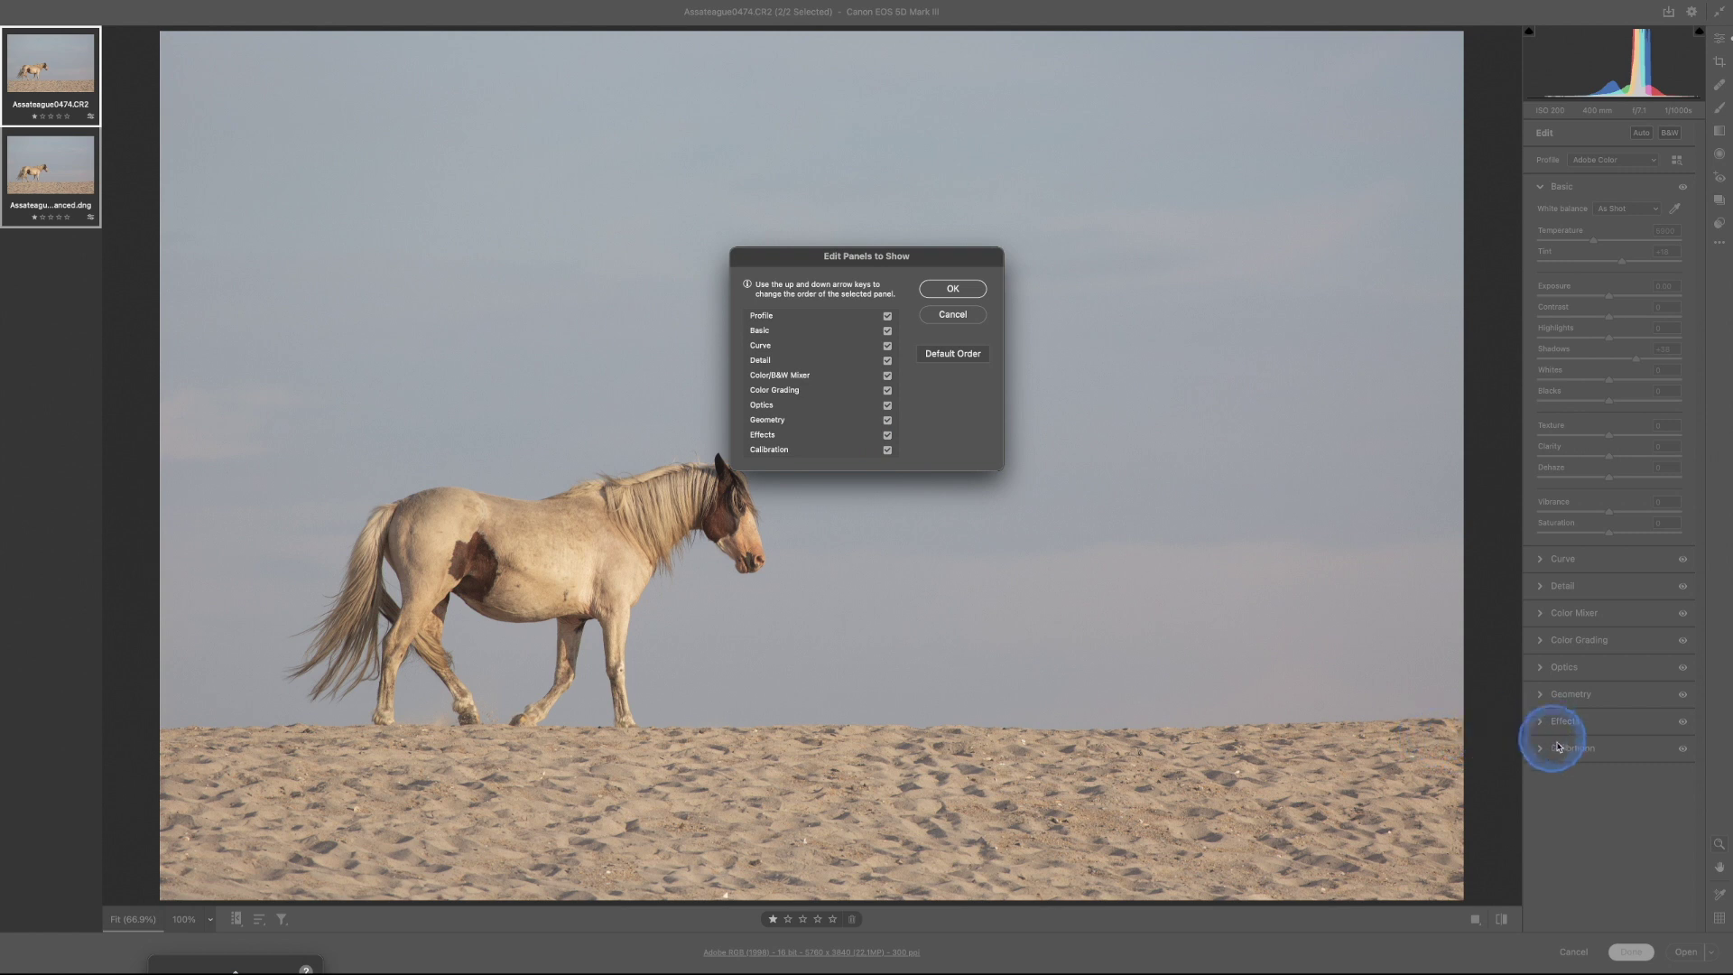
{"action": "left_click", "coordinate": [781, 420]}
{"action": "left_click", "coordinate": [885, 451]}
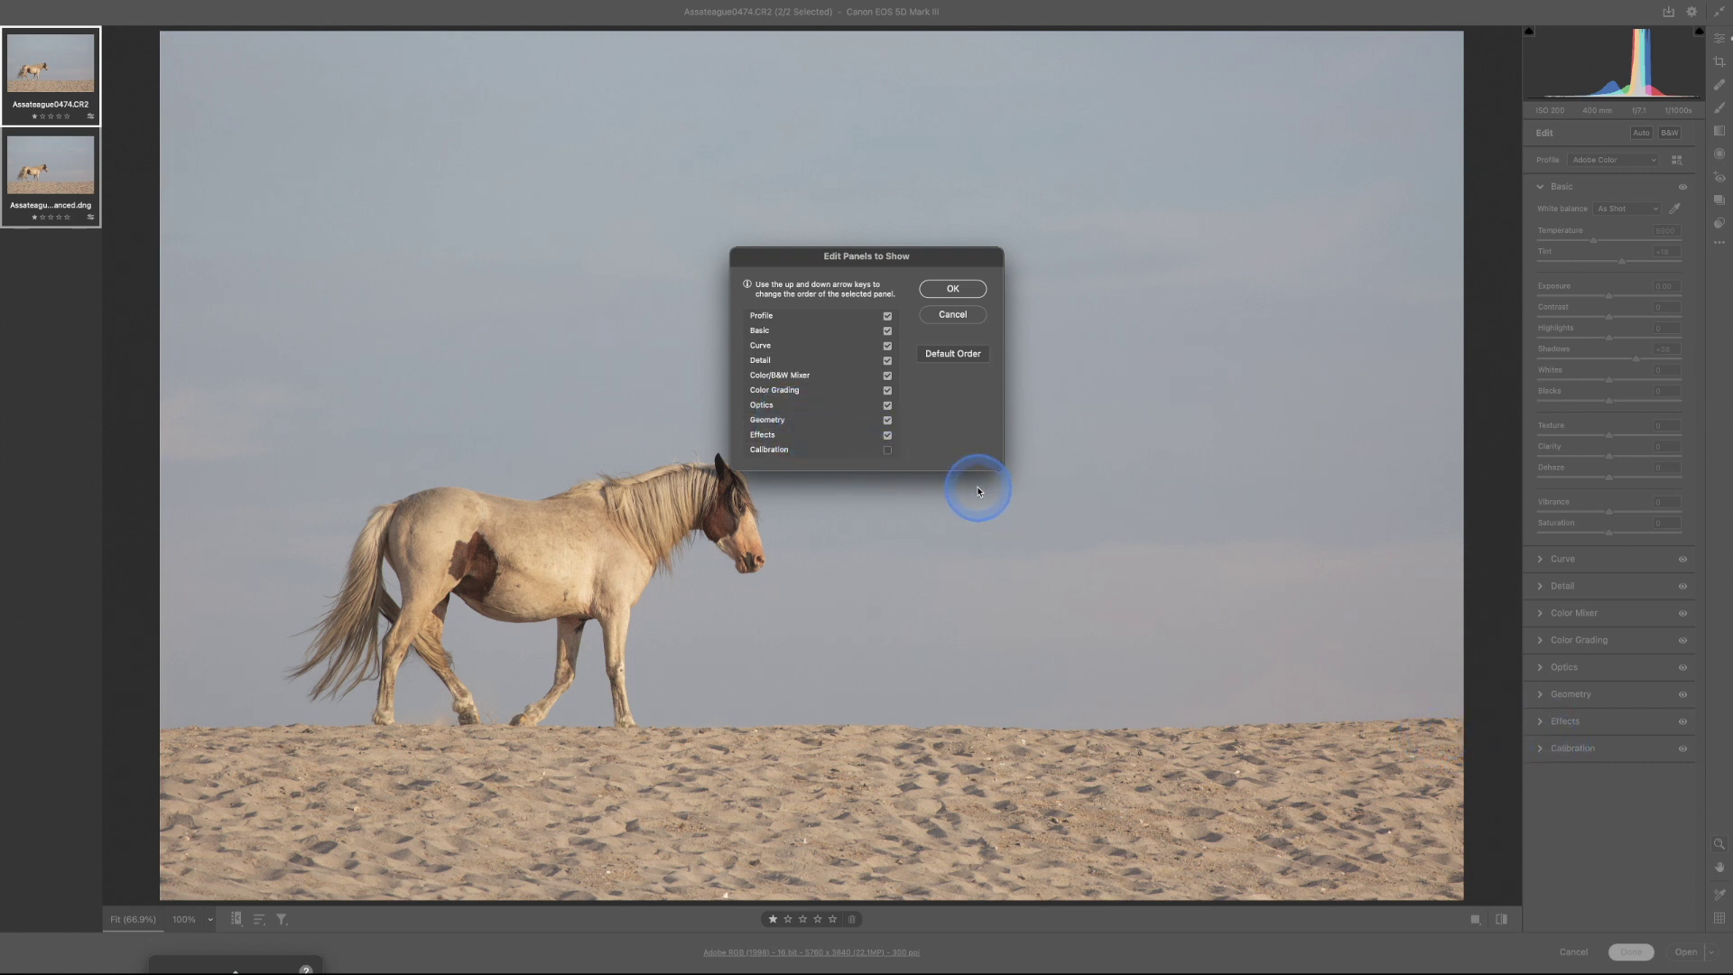
{"action": "left_click", "coordinate": [952, 288]}
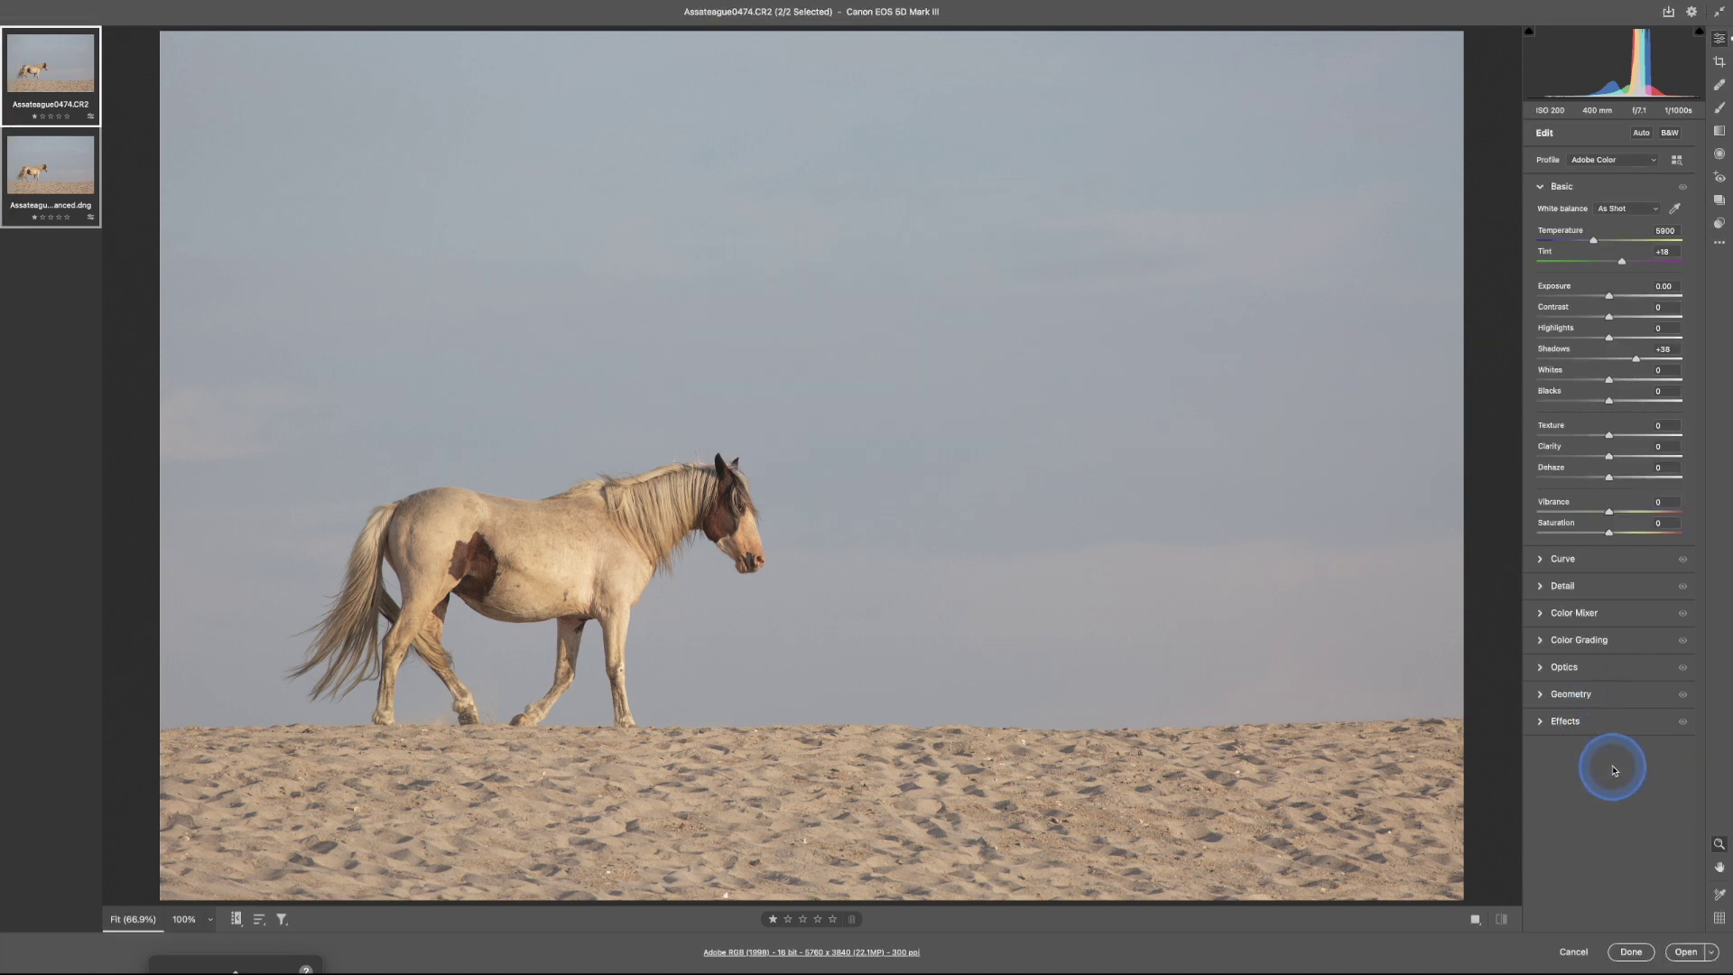
Re-check Calibration in Edit Panels to Show, leaving Geometry below Optics, and confirm
{"action": "right_click", "coordinate": [1588, 189]}
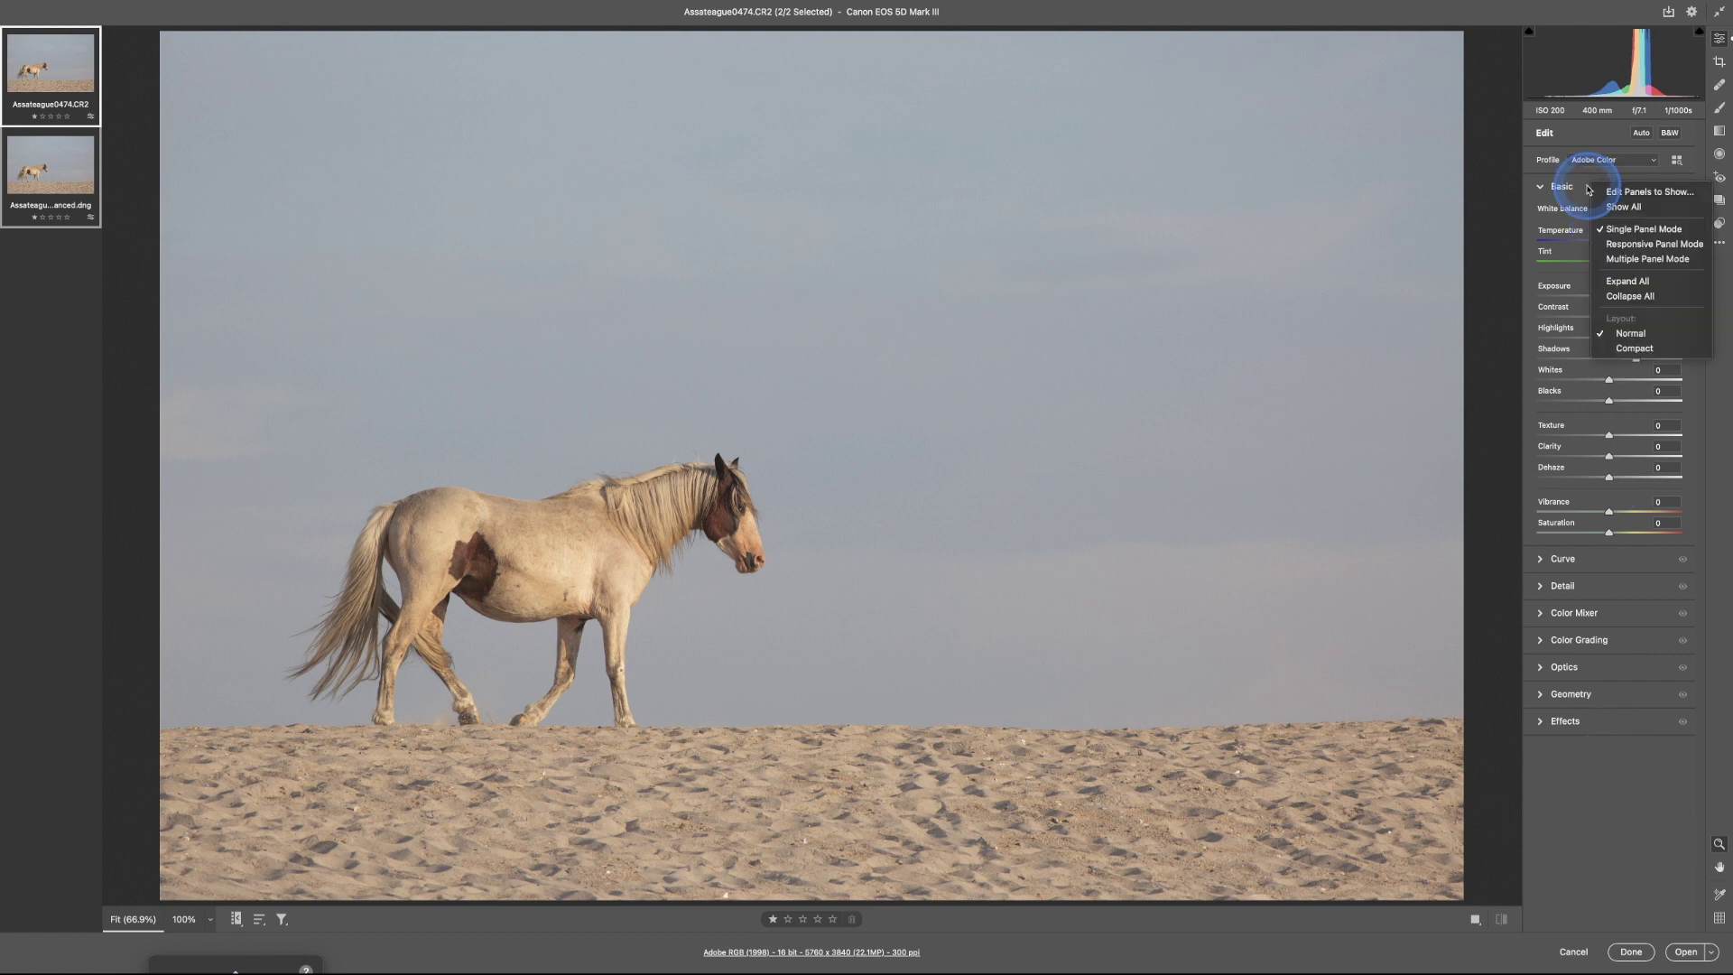
{"action": "left_click", "coordinate": [1652, 191]}
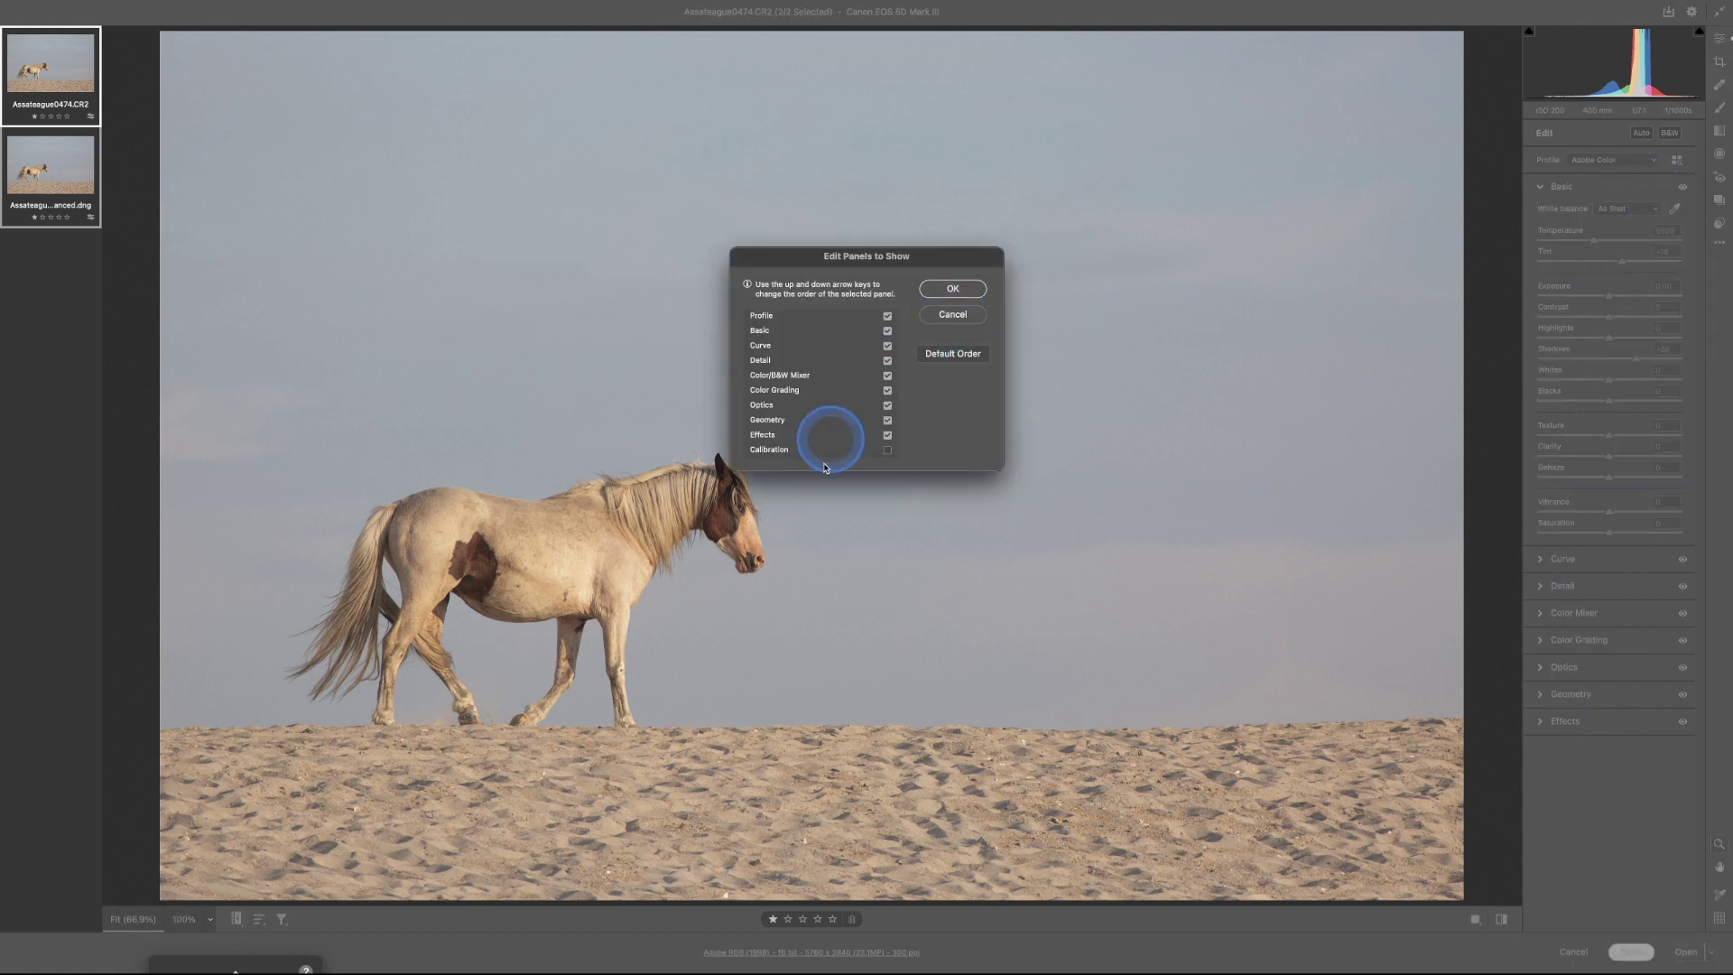
{"action": "left_click", "coordinate": [899, 439]}
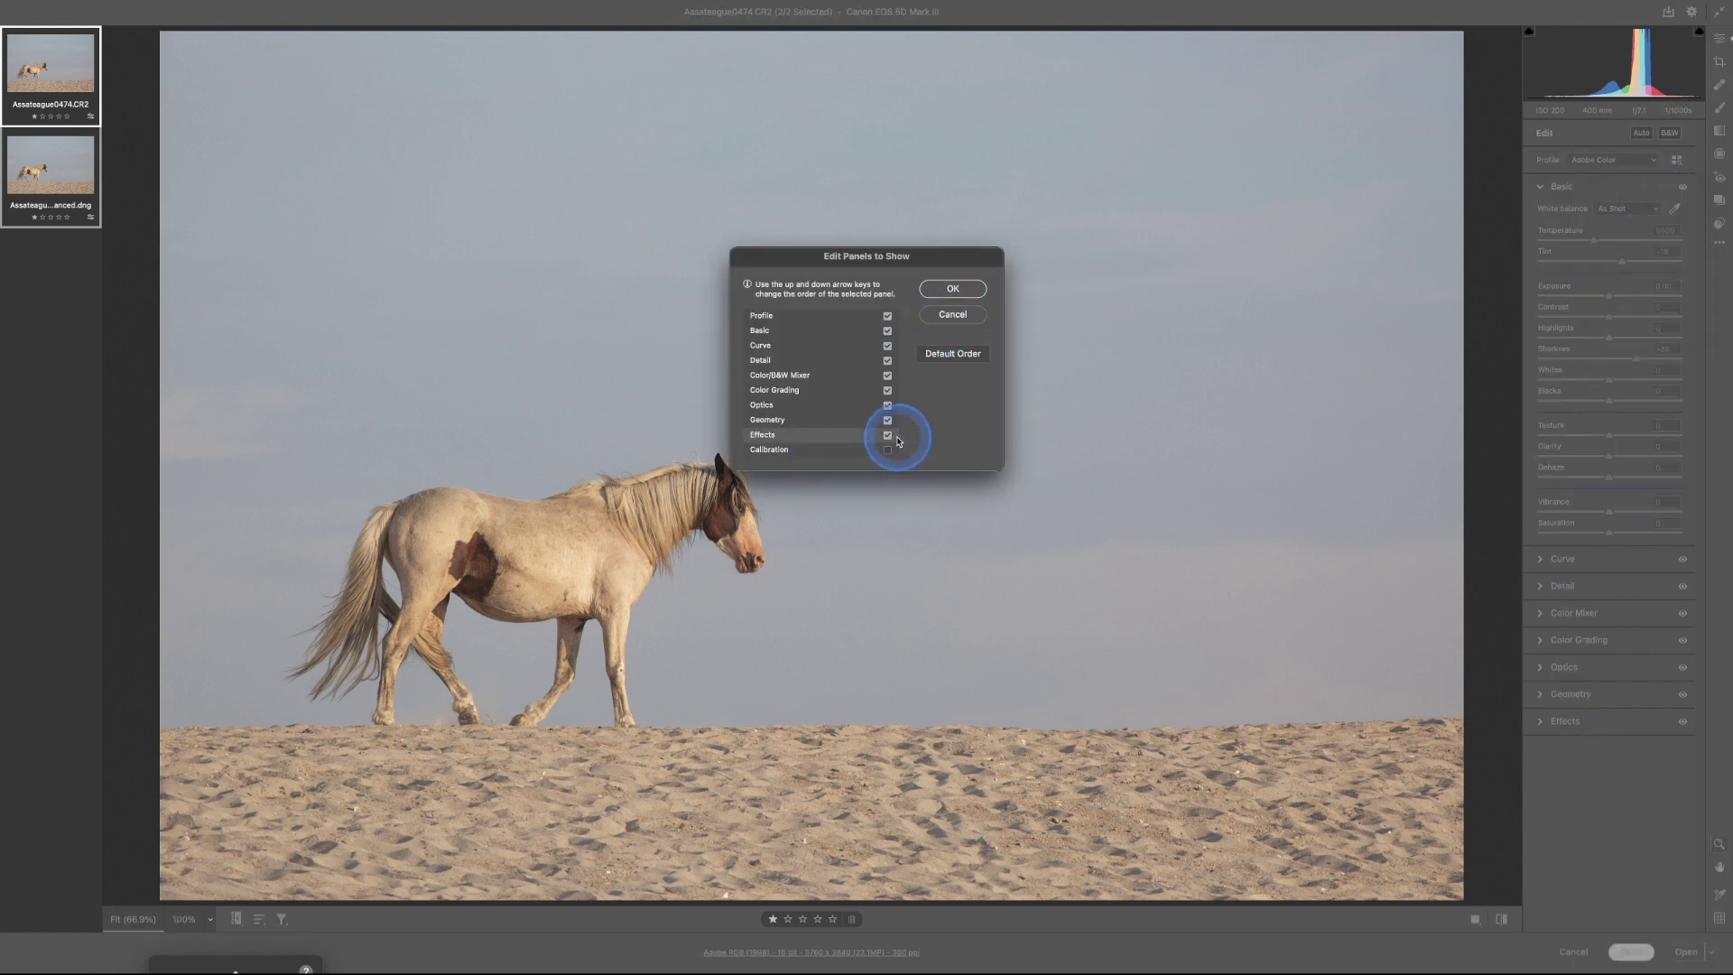
{"action": "left_click", "coordinate": [851, 426]}
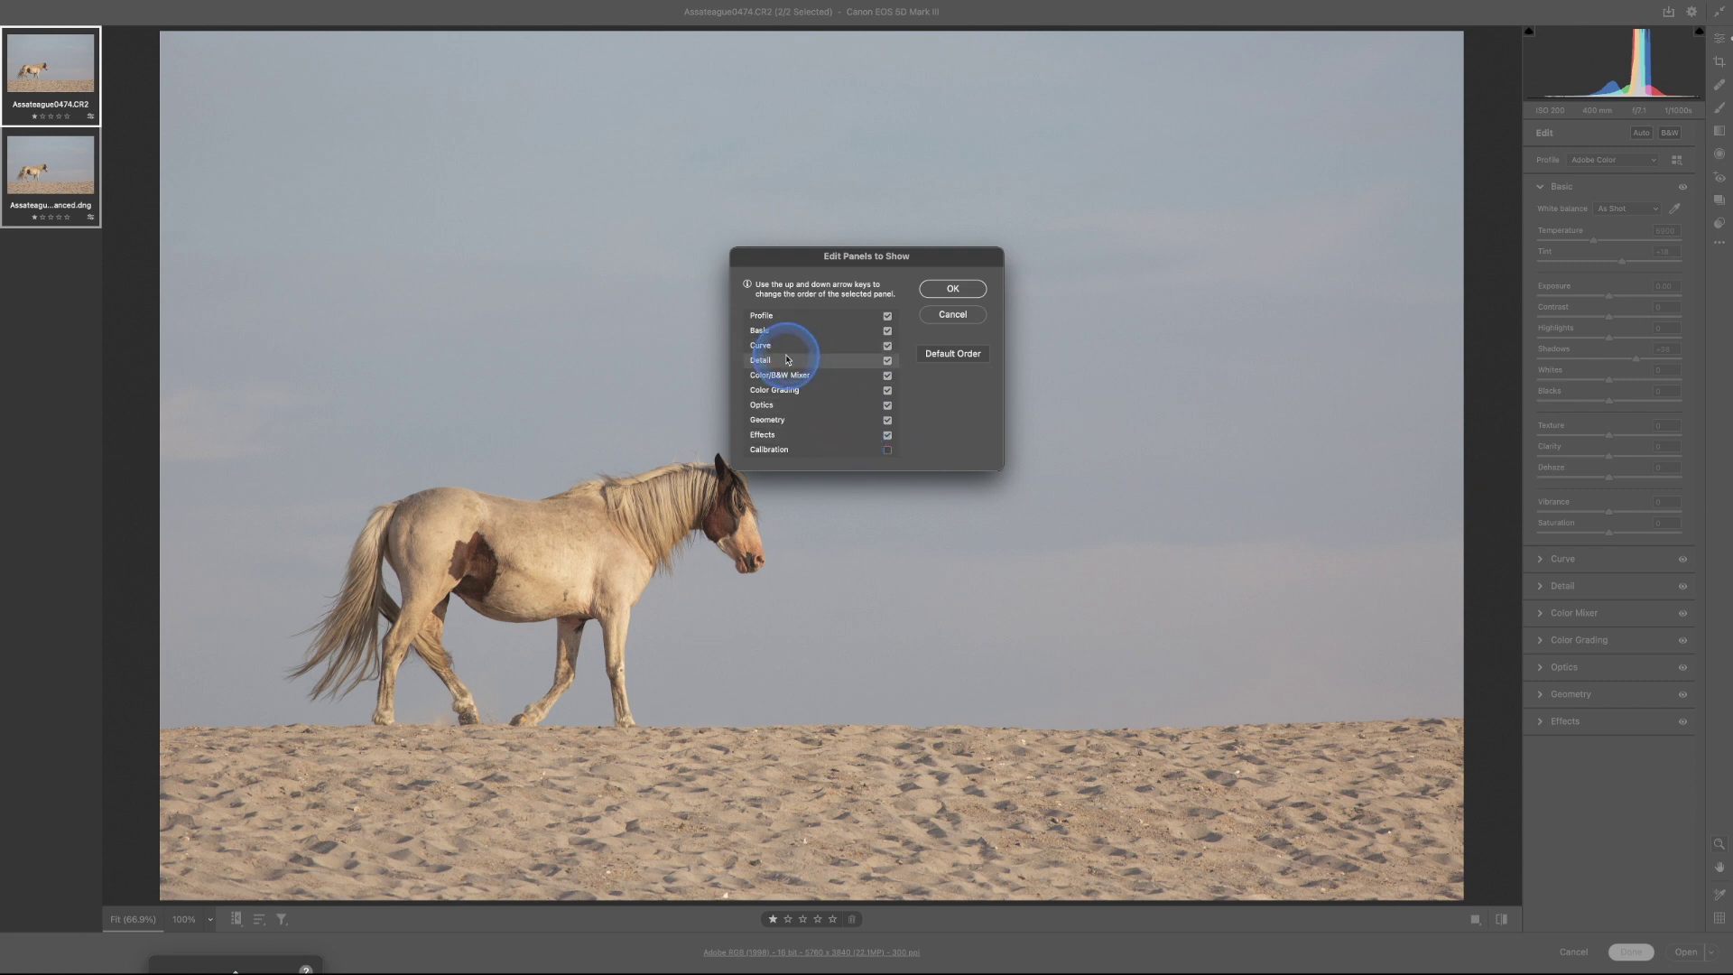
{"action": "left_click", "coordinate": [798, 424]}
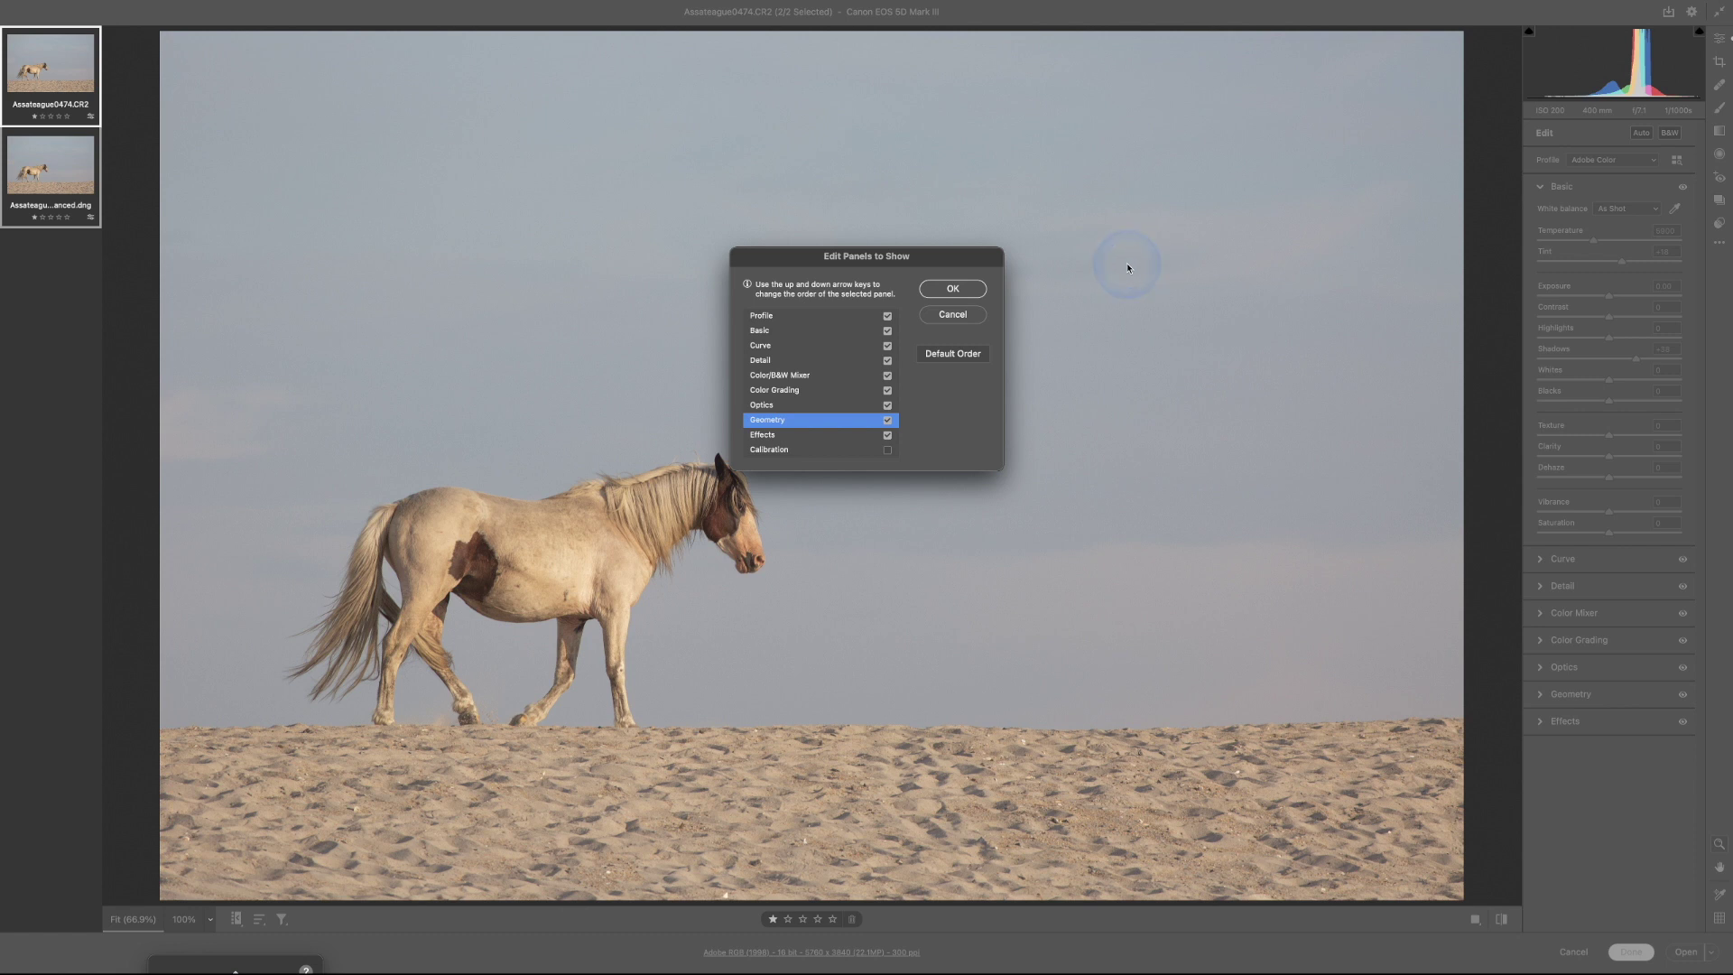
{"action": "key", "text": "Up"}
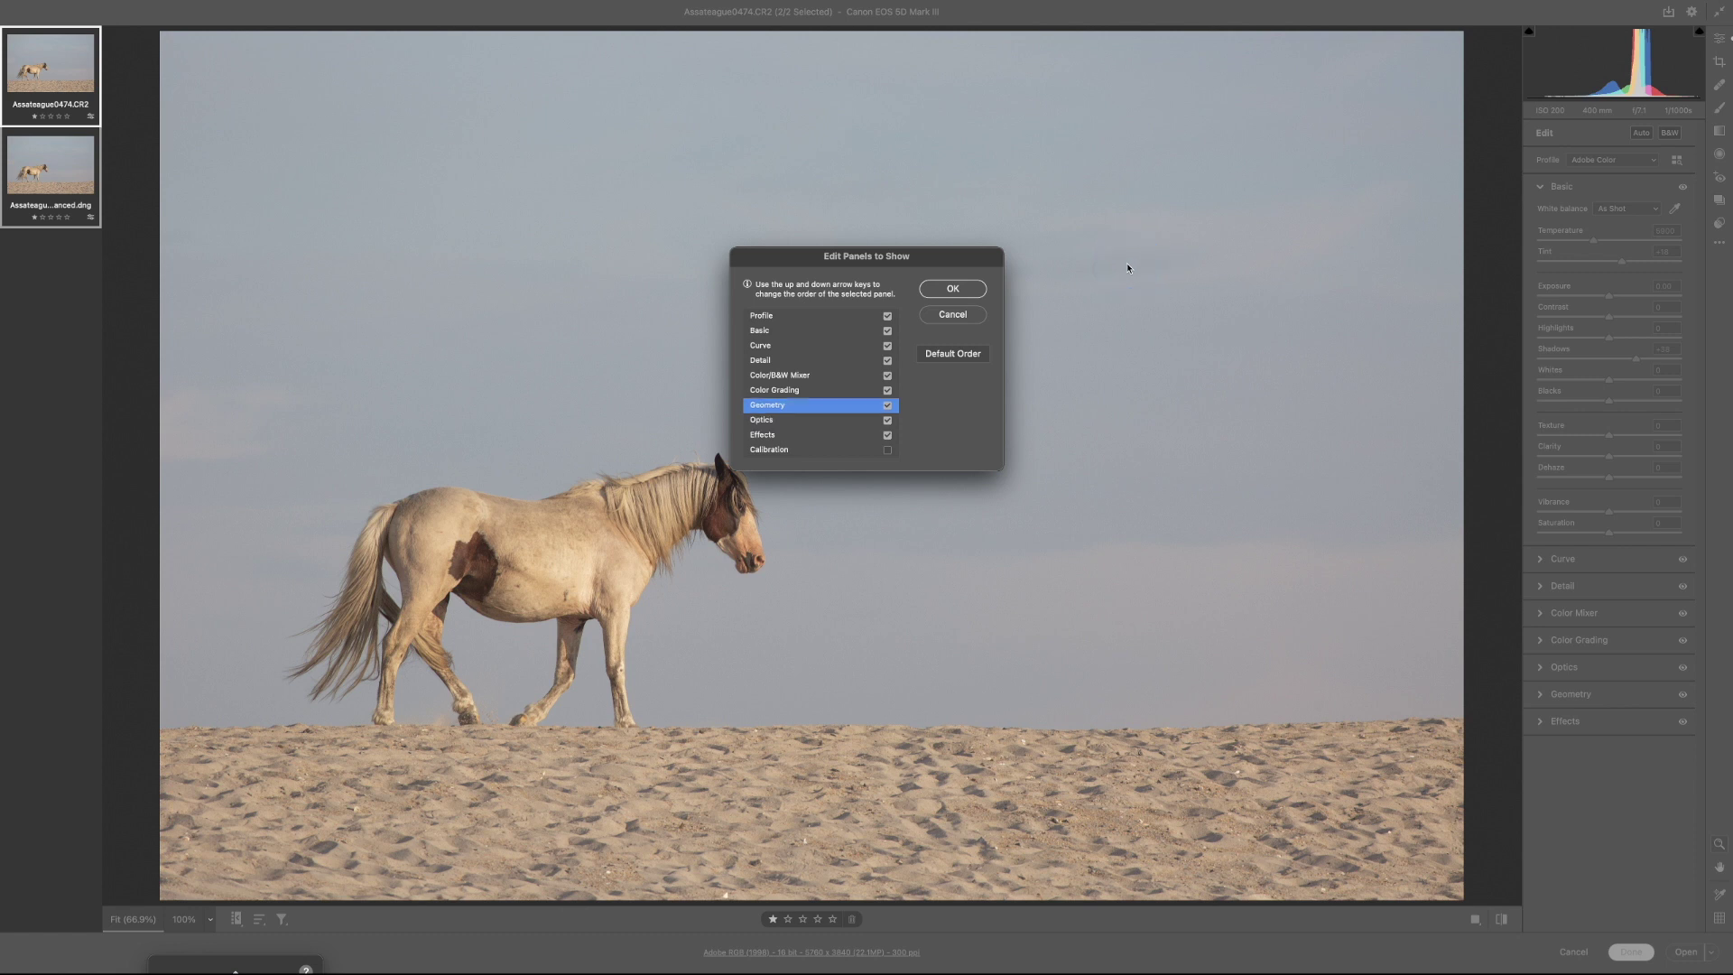
{"action": "key", "text": "Down"}
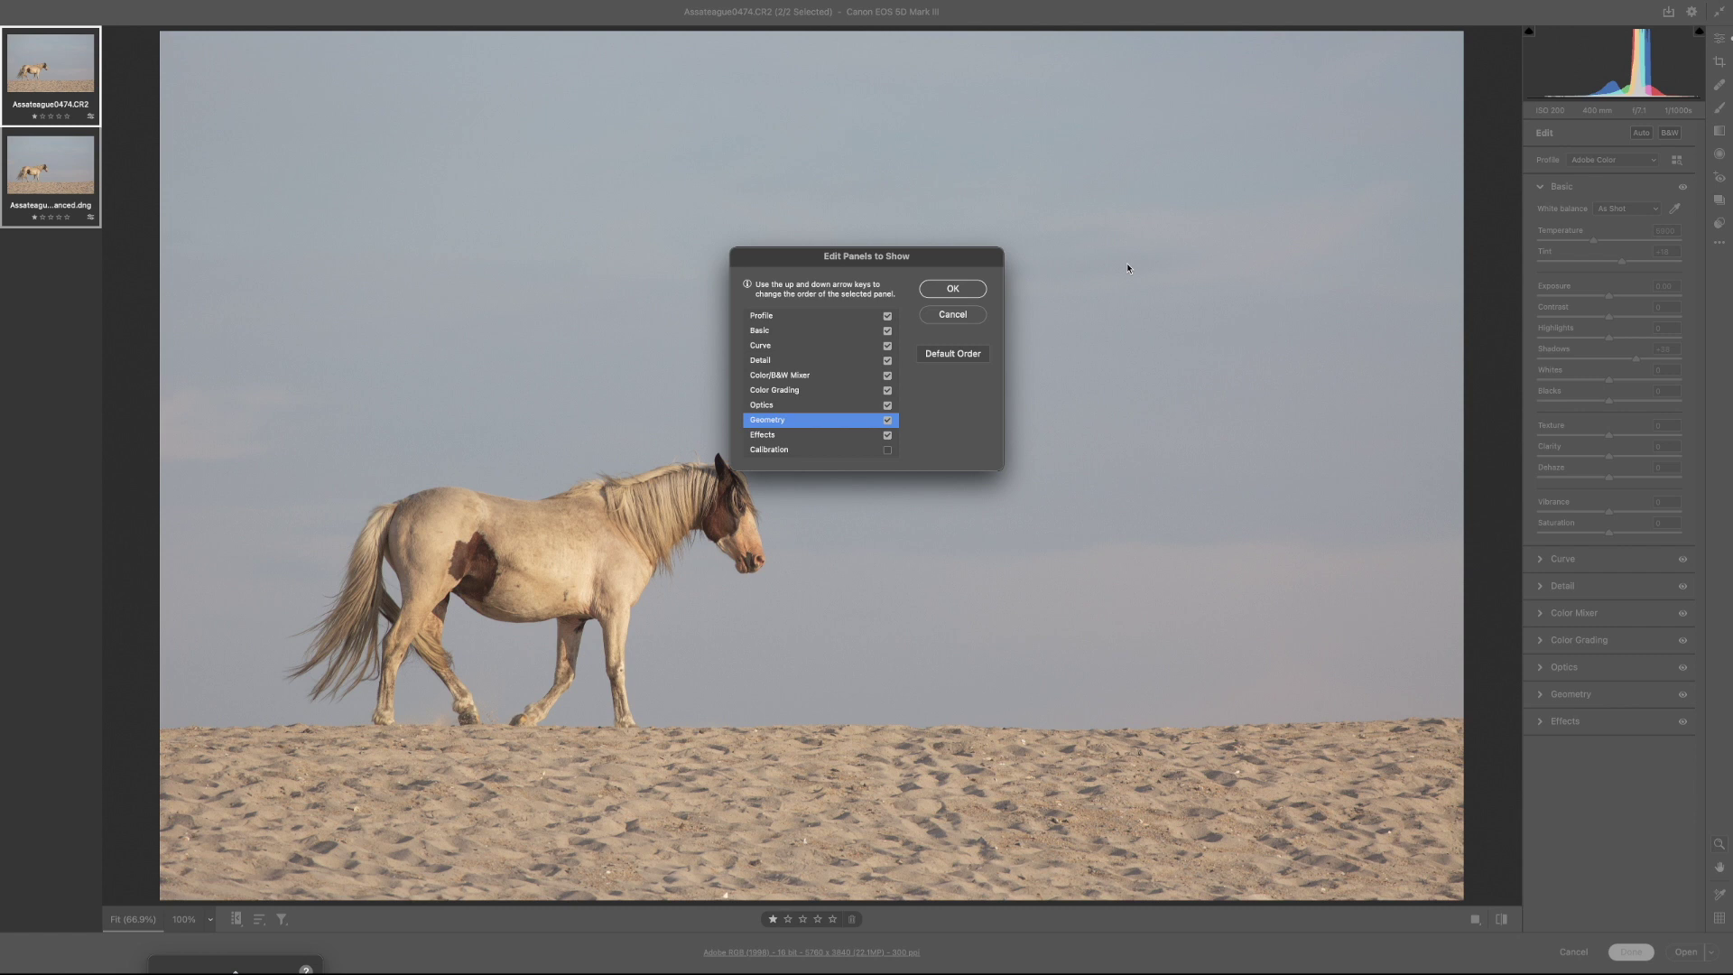
{"action": "left_click", "coordinate": [887, 452]}
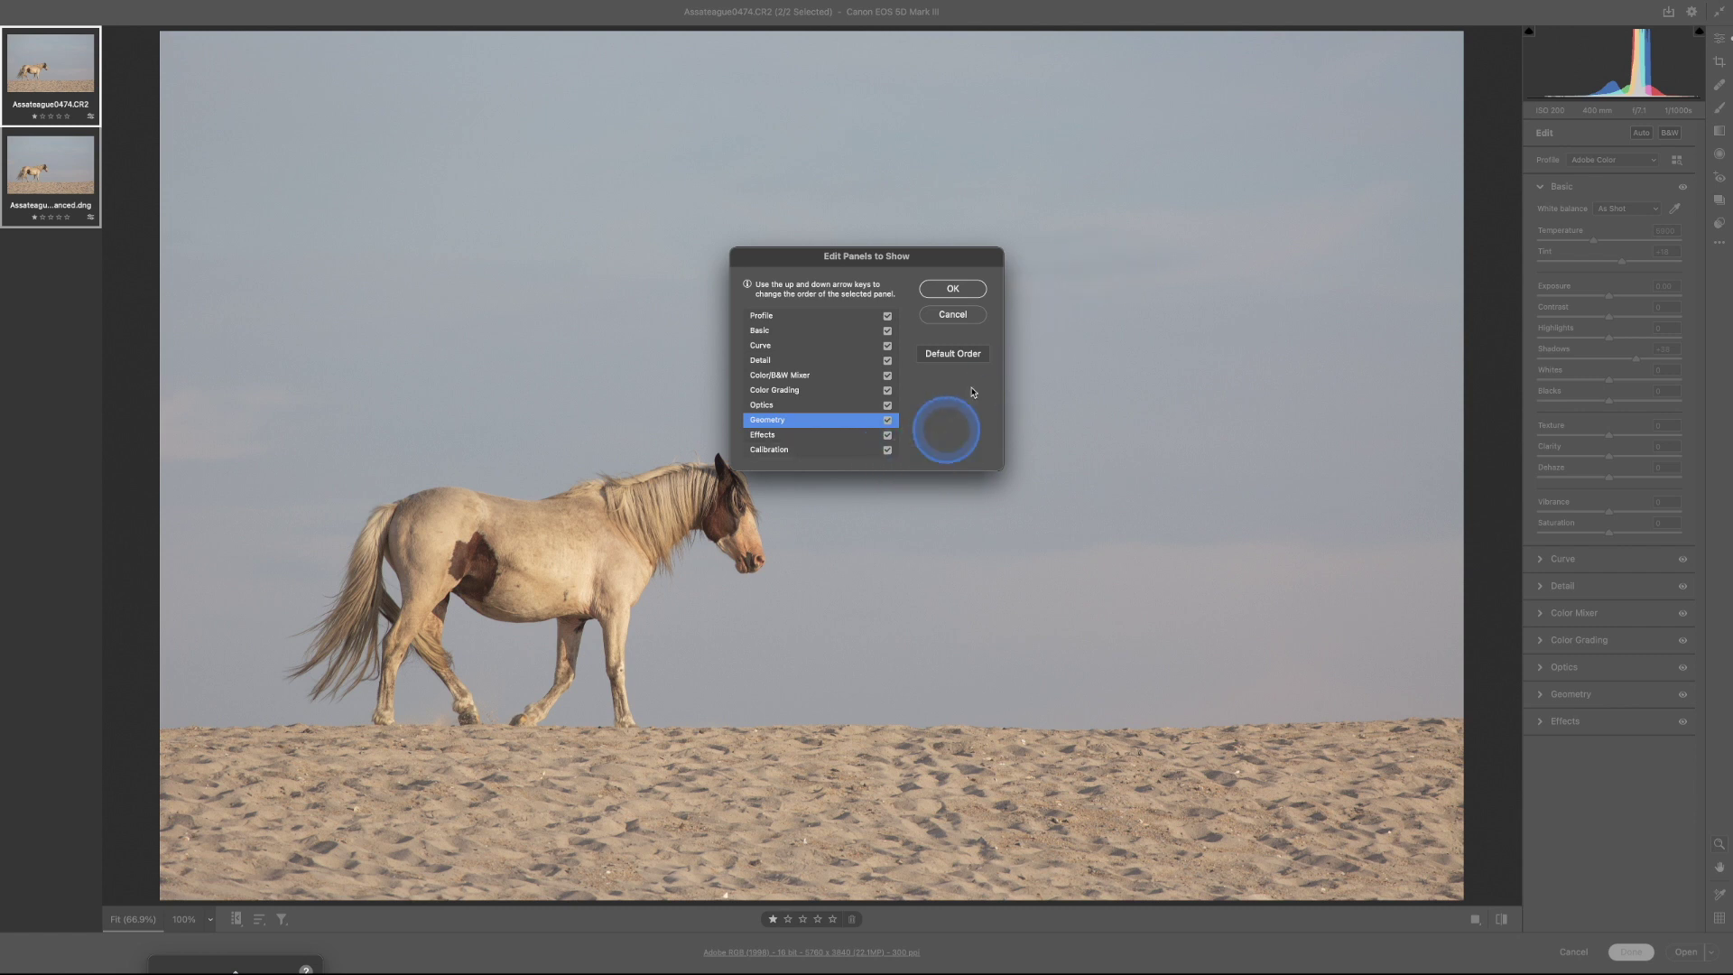
{"action": "left_click", "coordinate": [950, 289]}
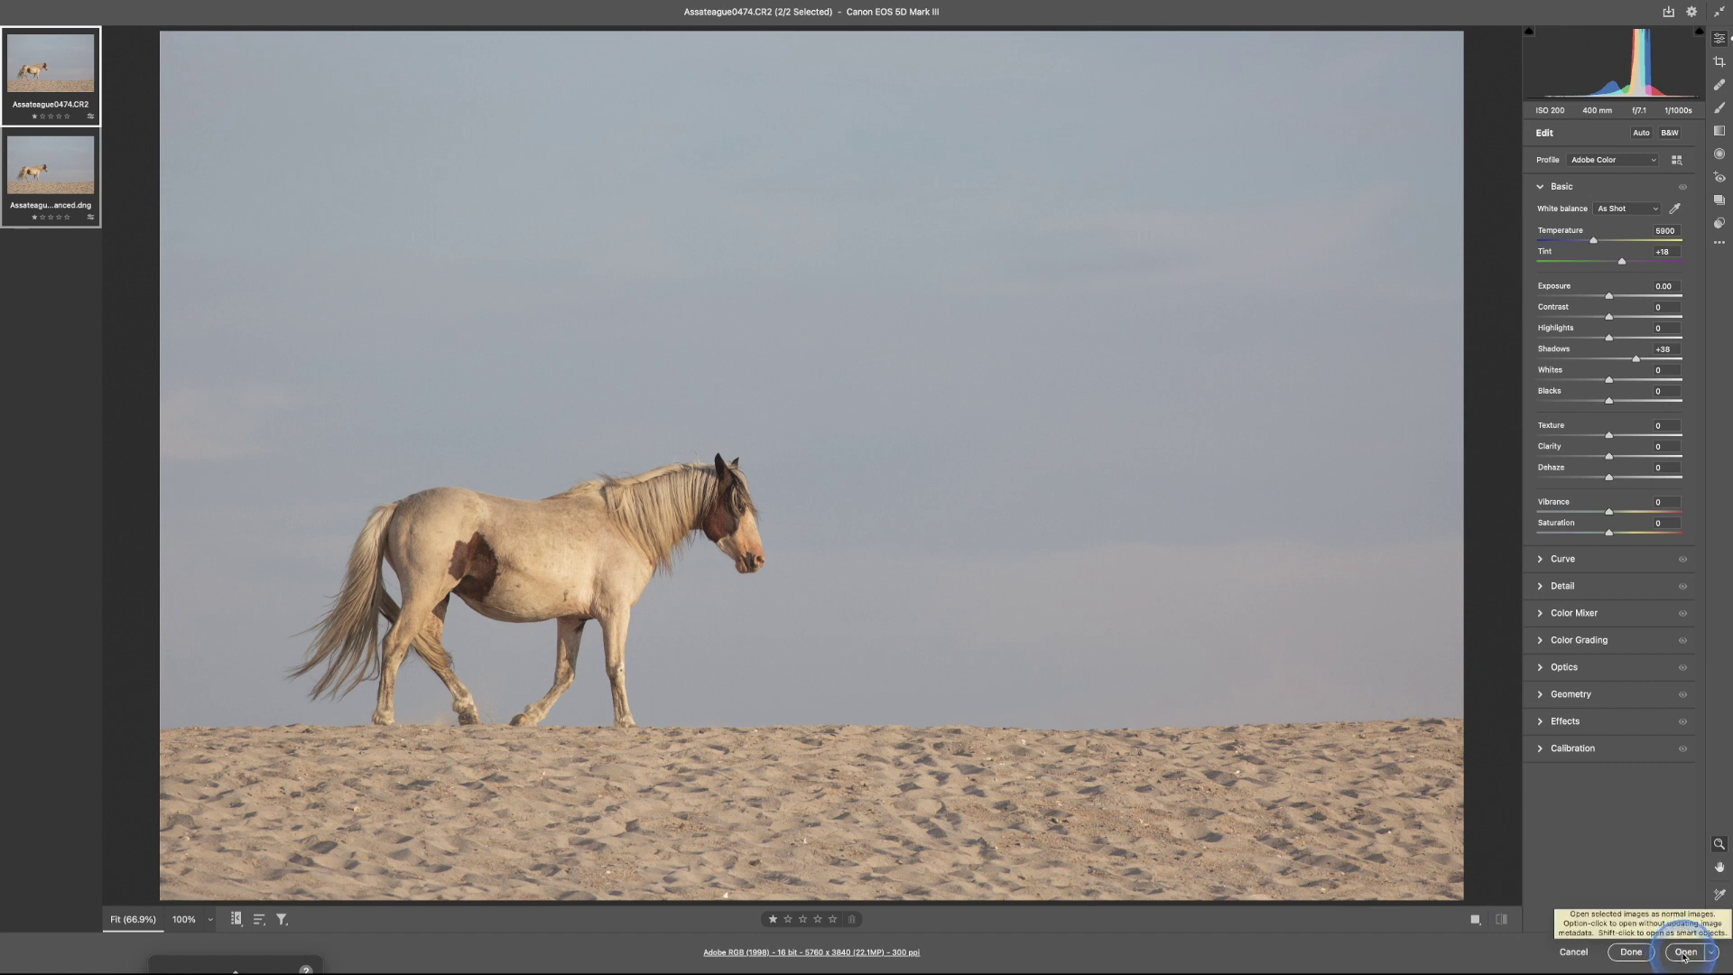
Open both selected images in Photoshop and bring Enhanced.dng to the front
{"action": "left_click", "coordinate": [1684, 953]}
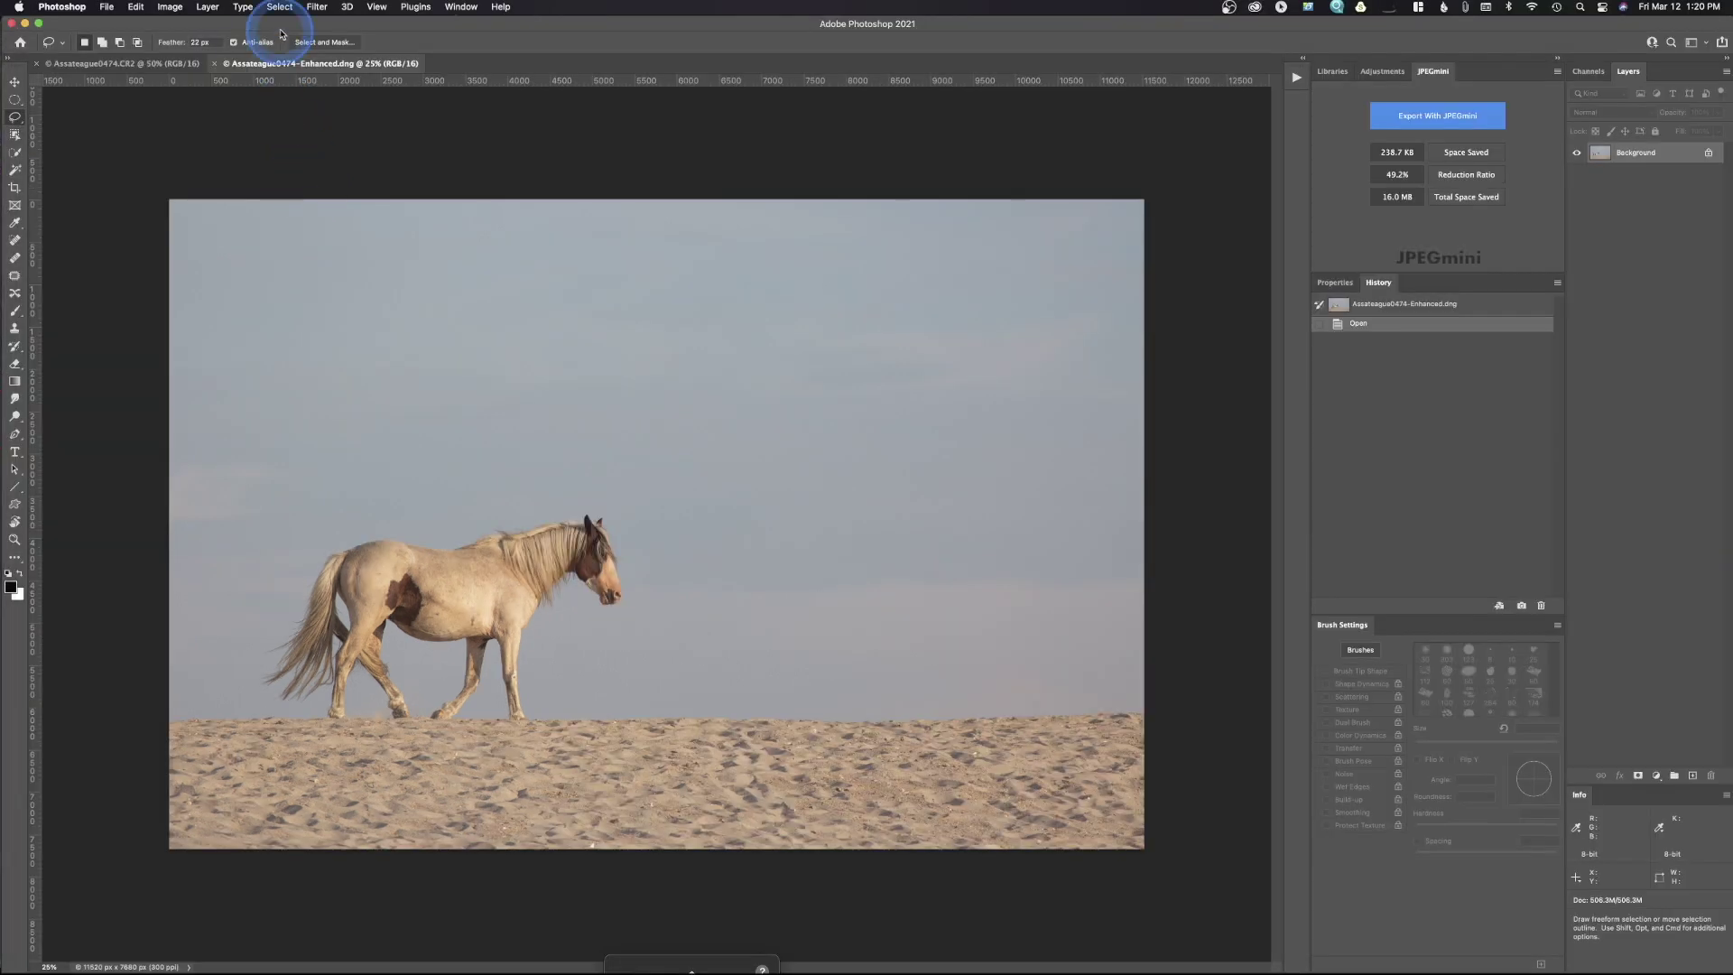
{"action": "left_click", "coordinate": [326, 65]}
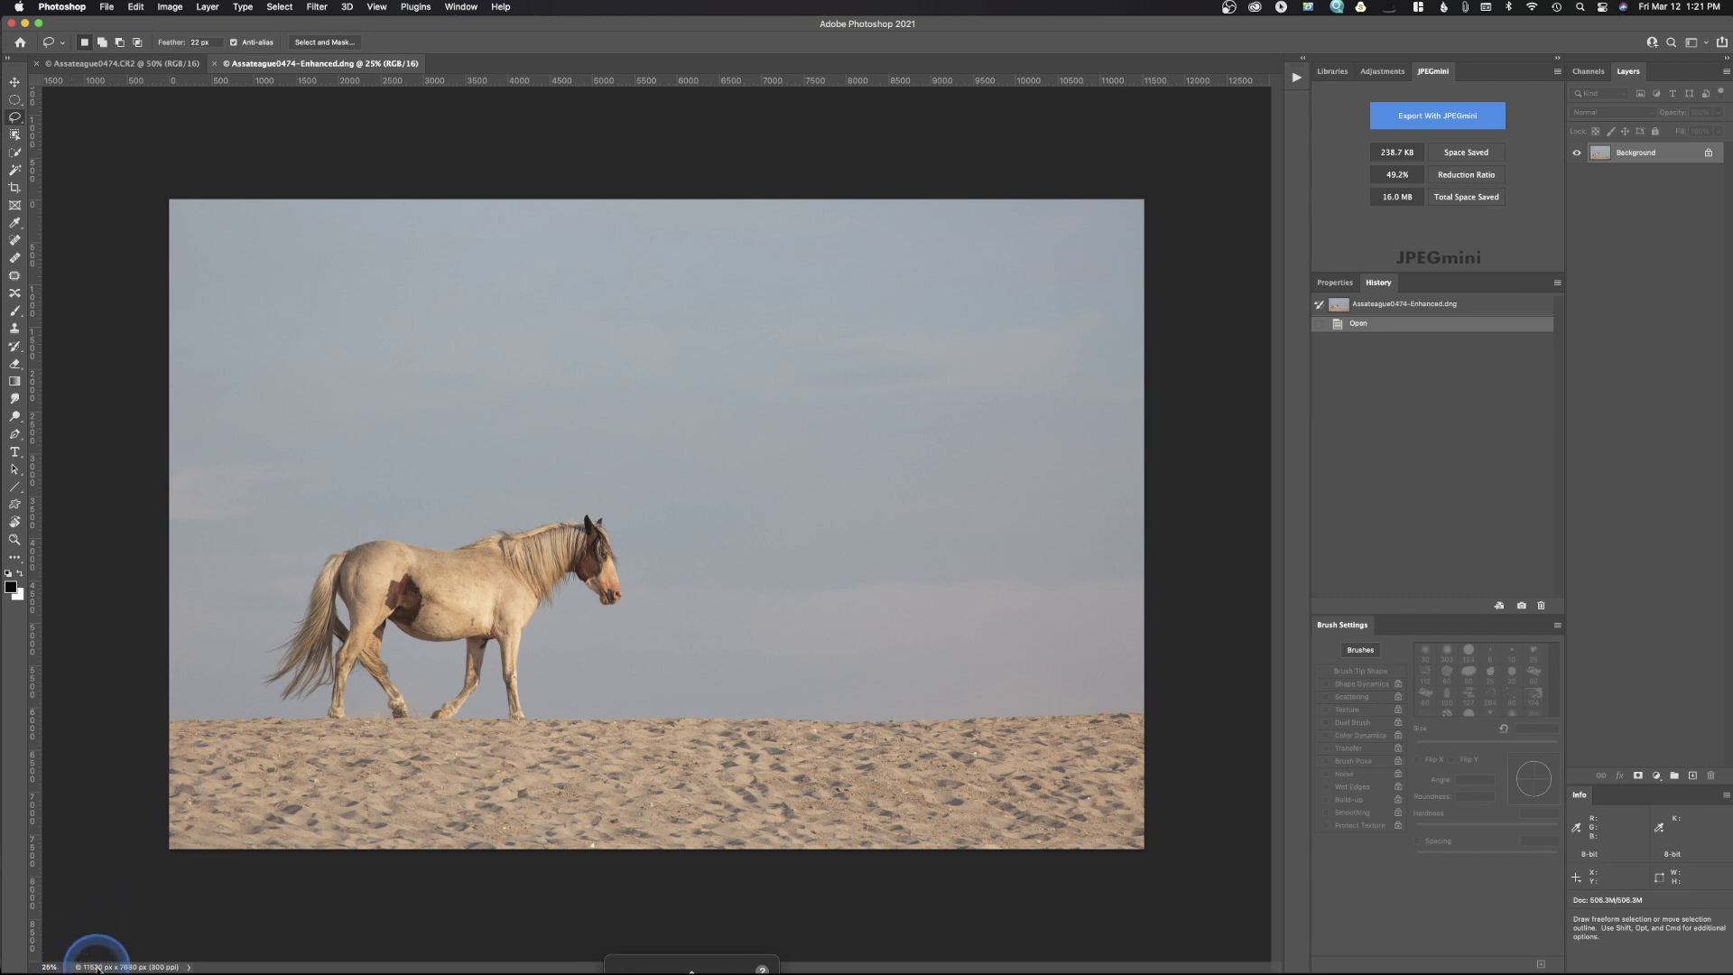
Bring up Image Size for the original Assateague0474.CR2 document
{"action": "left_click", "coordinate": [113, 65]}
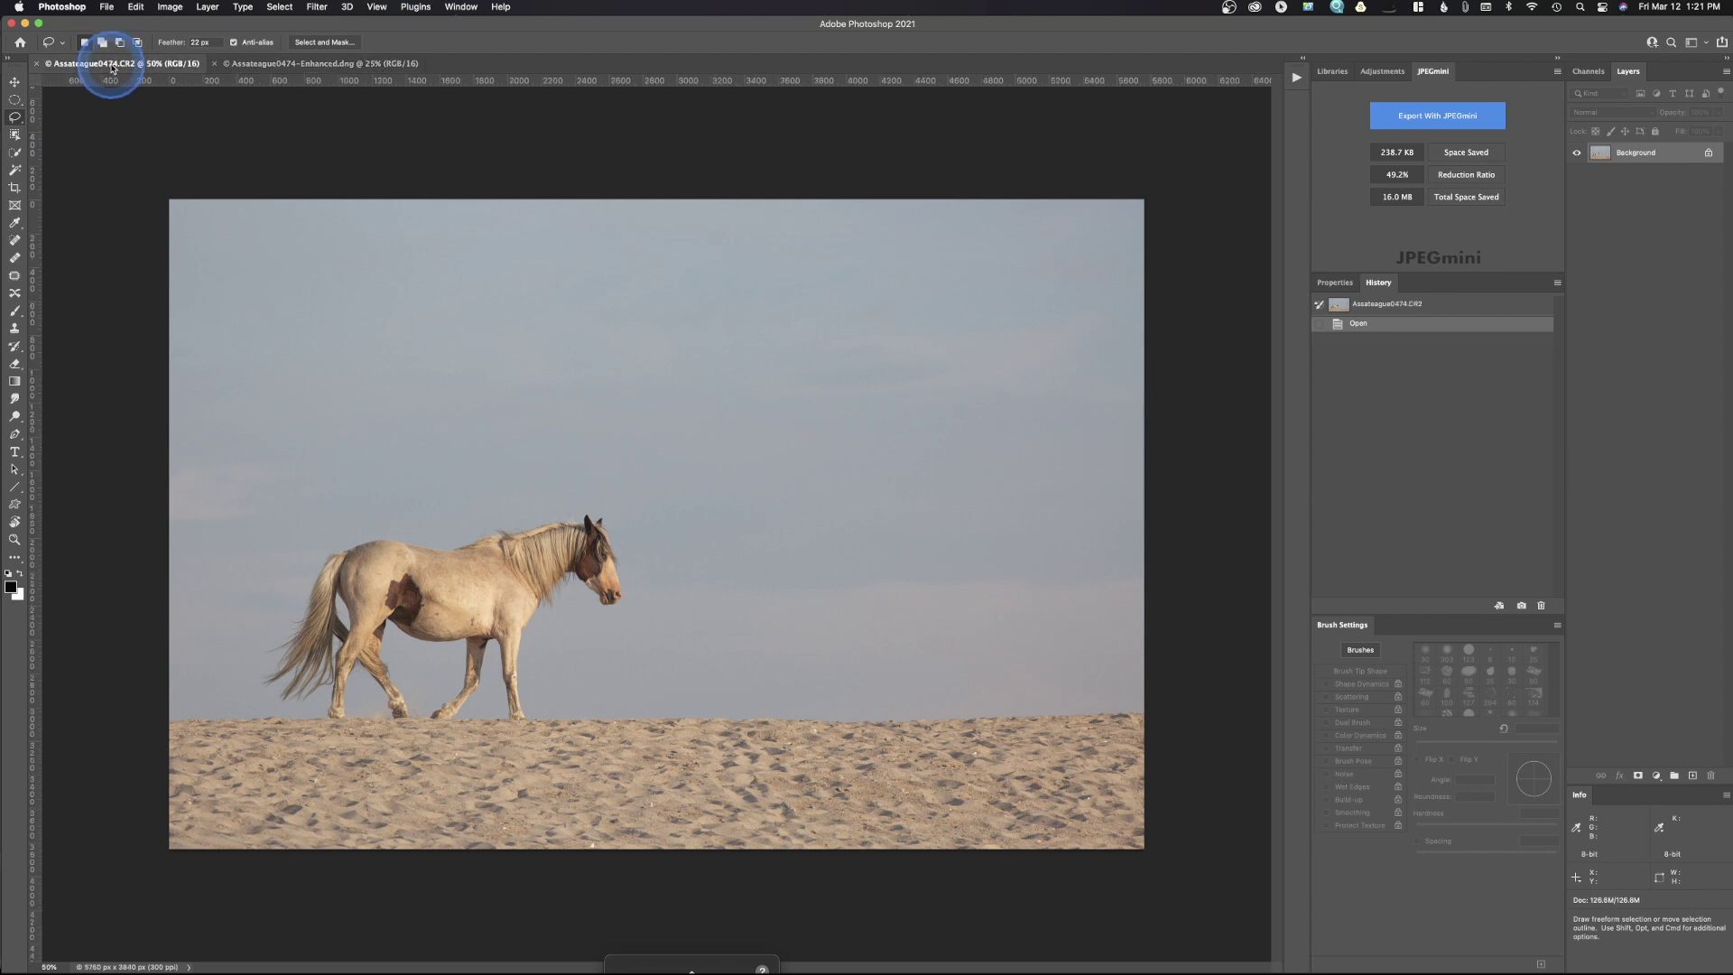
{"action": "left_click", "coordinate": [171, 7]}
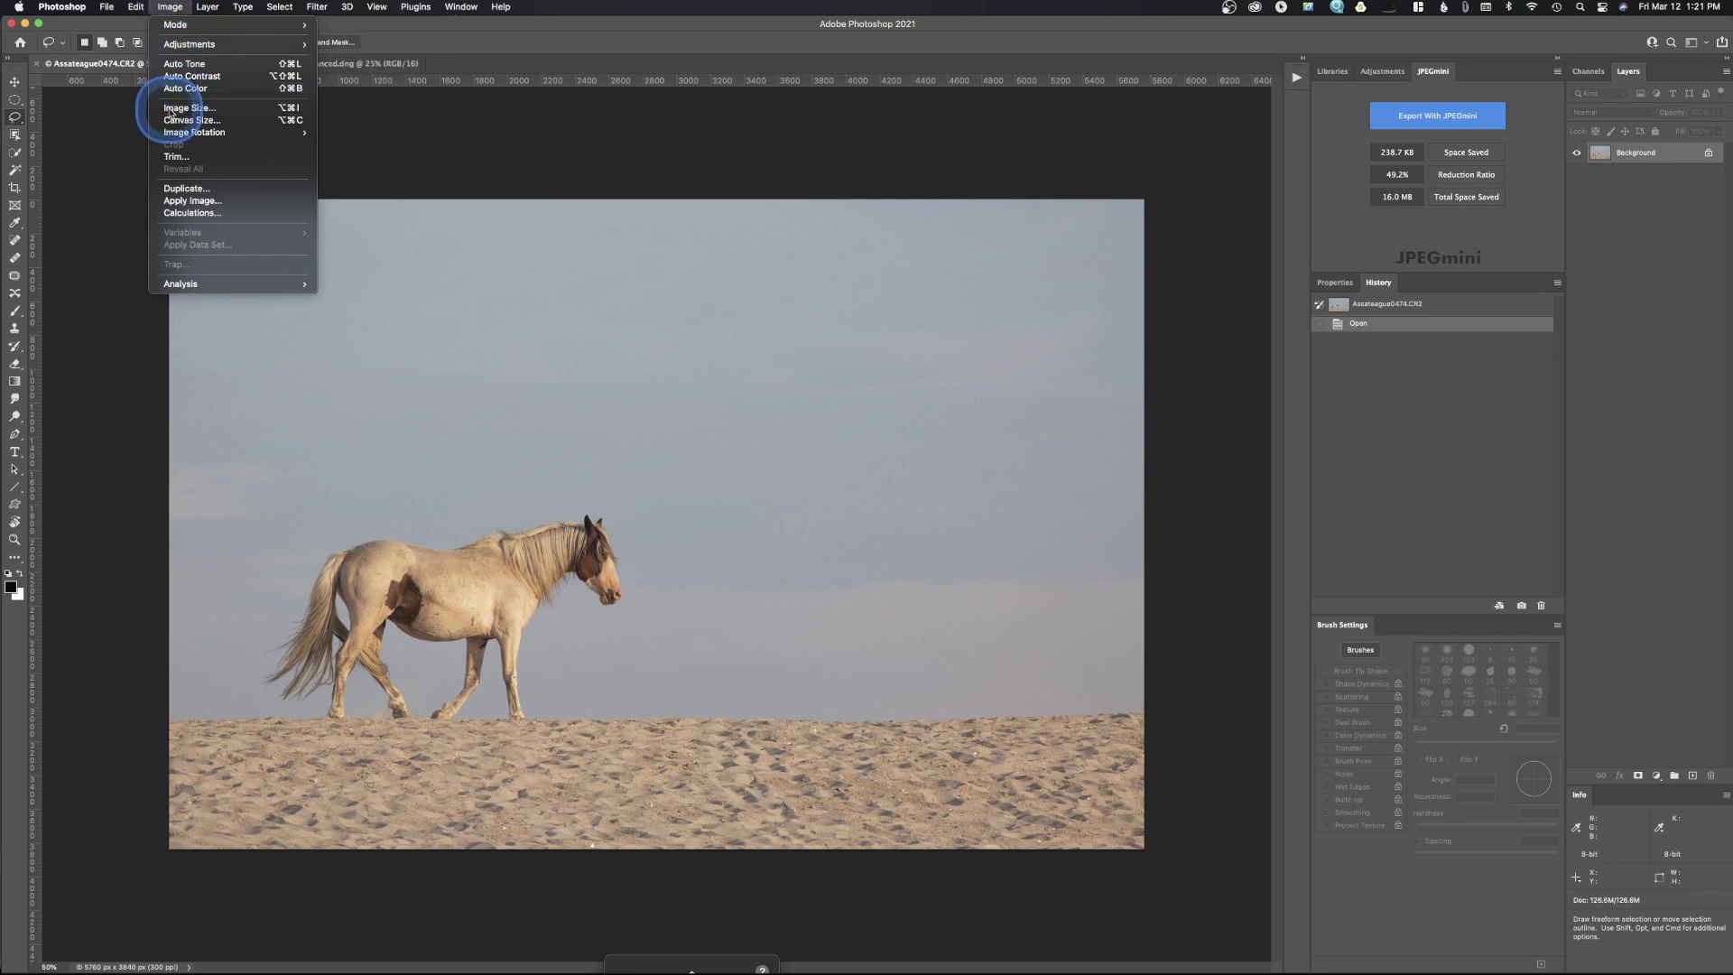
{"action": "left_click", "coordinate": [171, 114]}
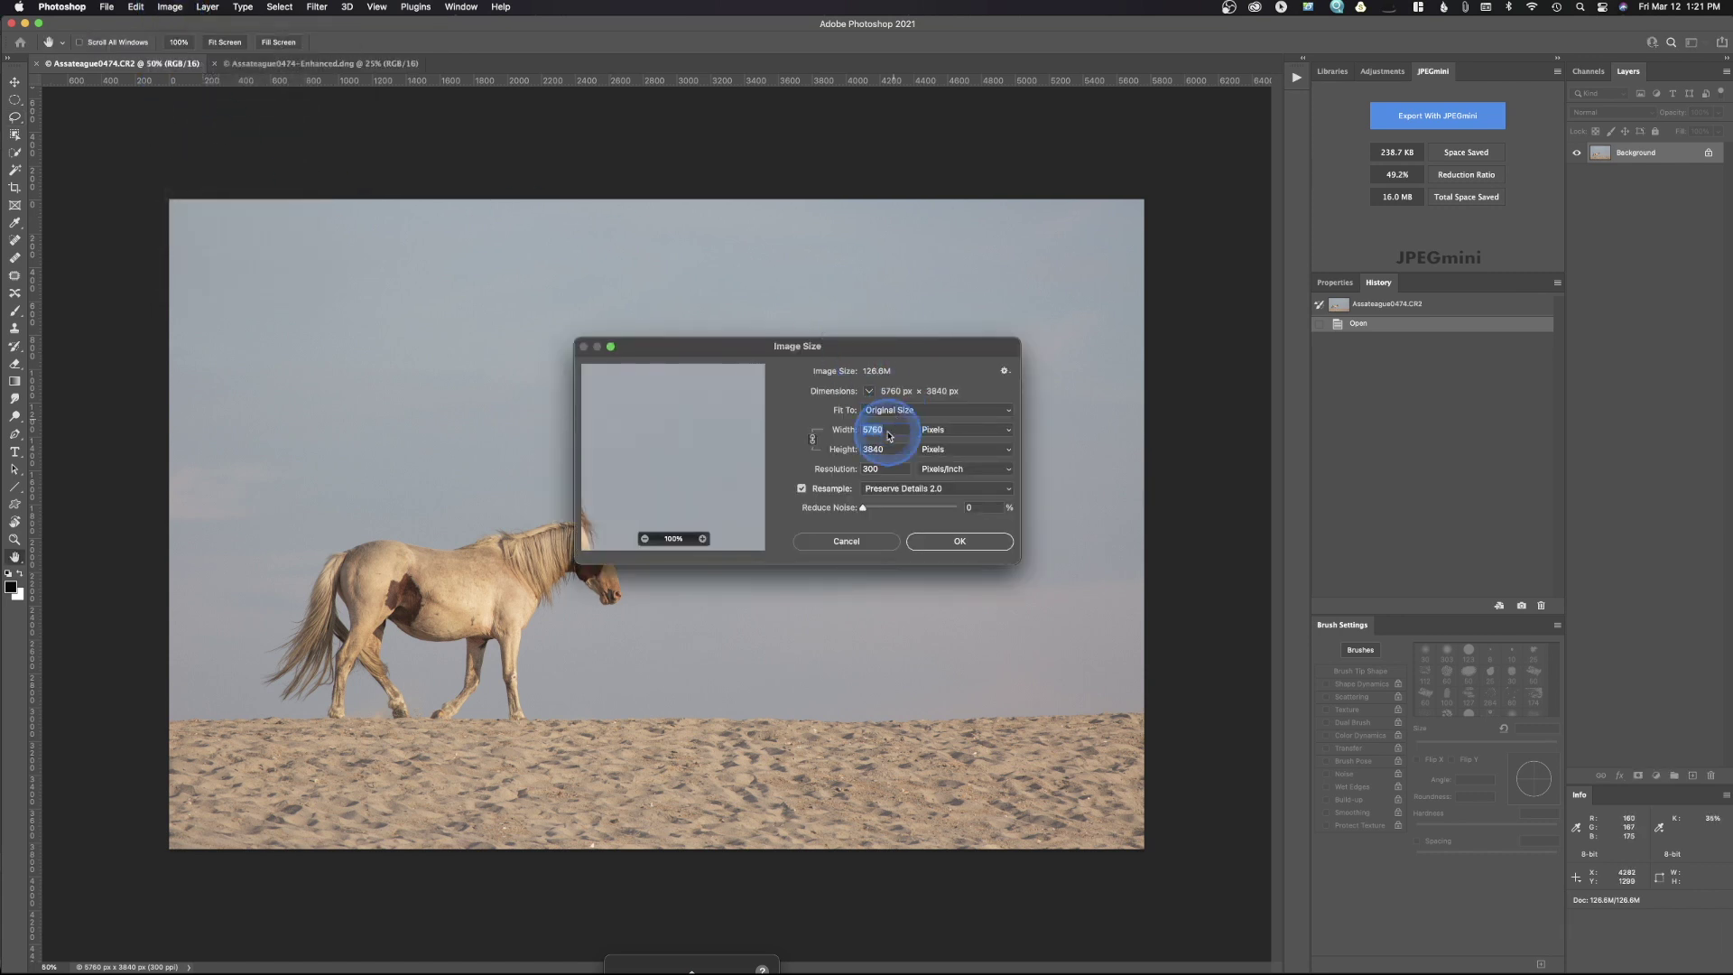
Resize the CR2 to 11520 px wide with Preserve Details 2.0 resampling
{"action": "type", "text": "1152"}
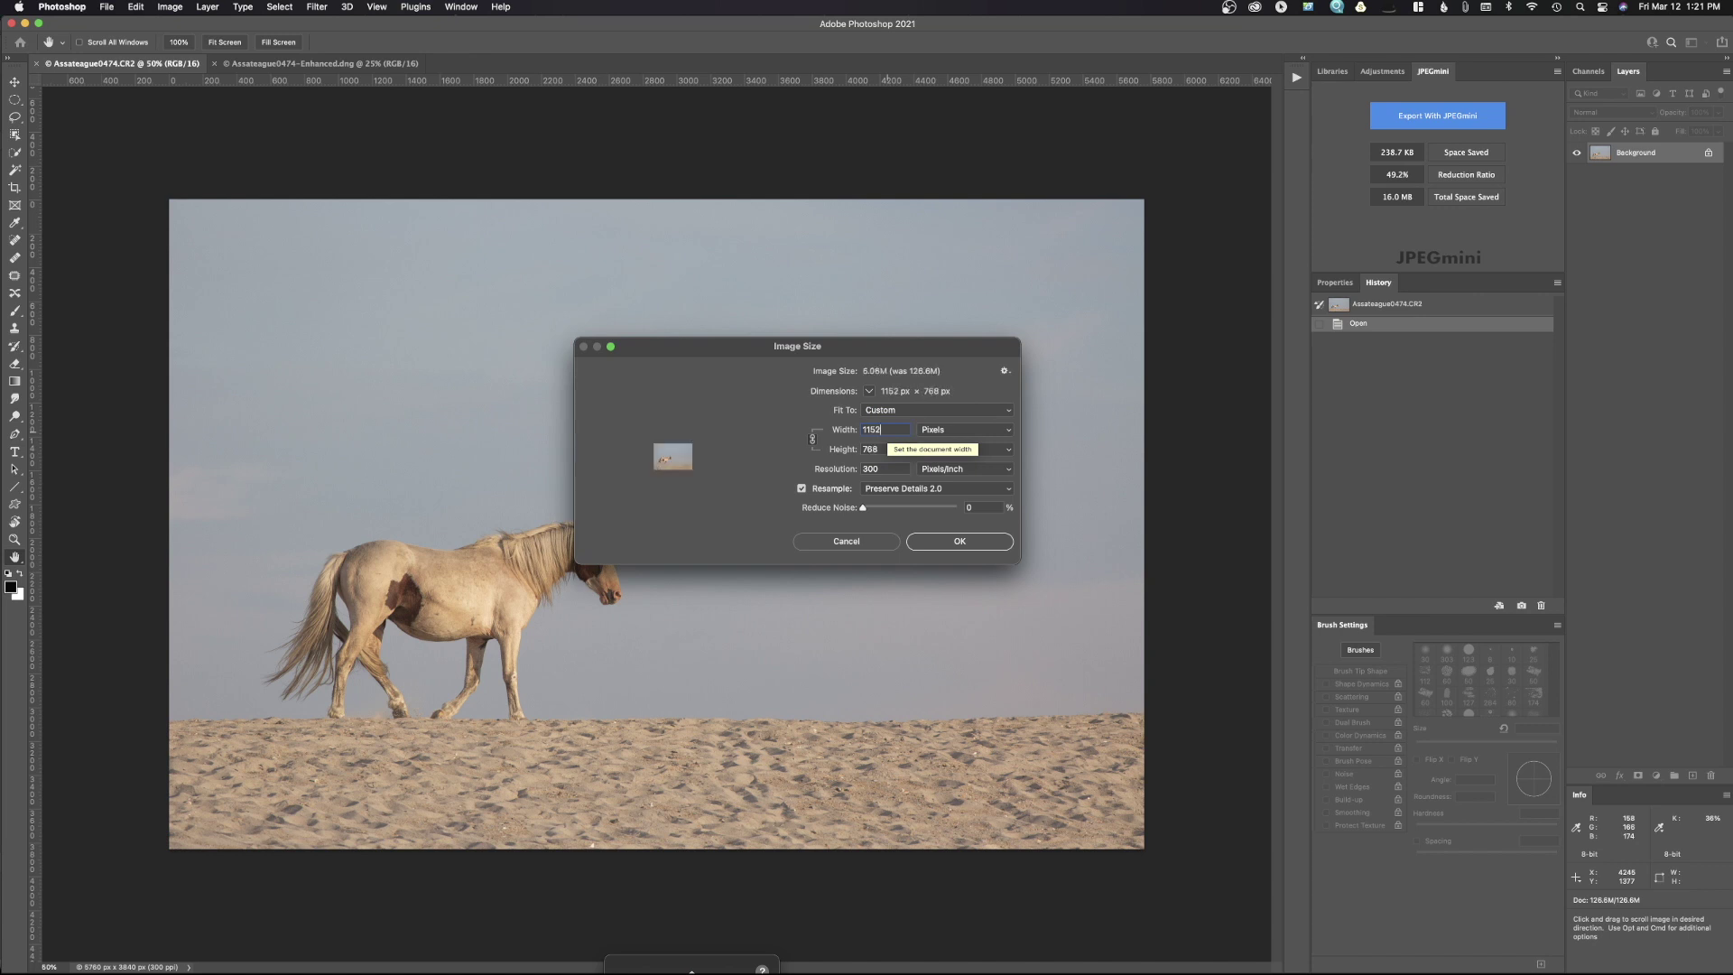
{"action": "type", "text": "0"}
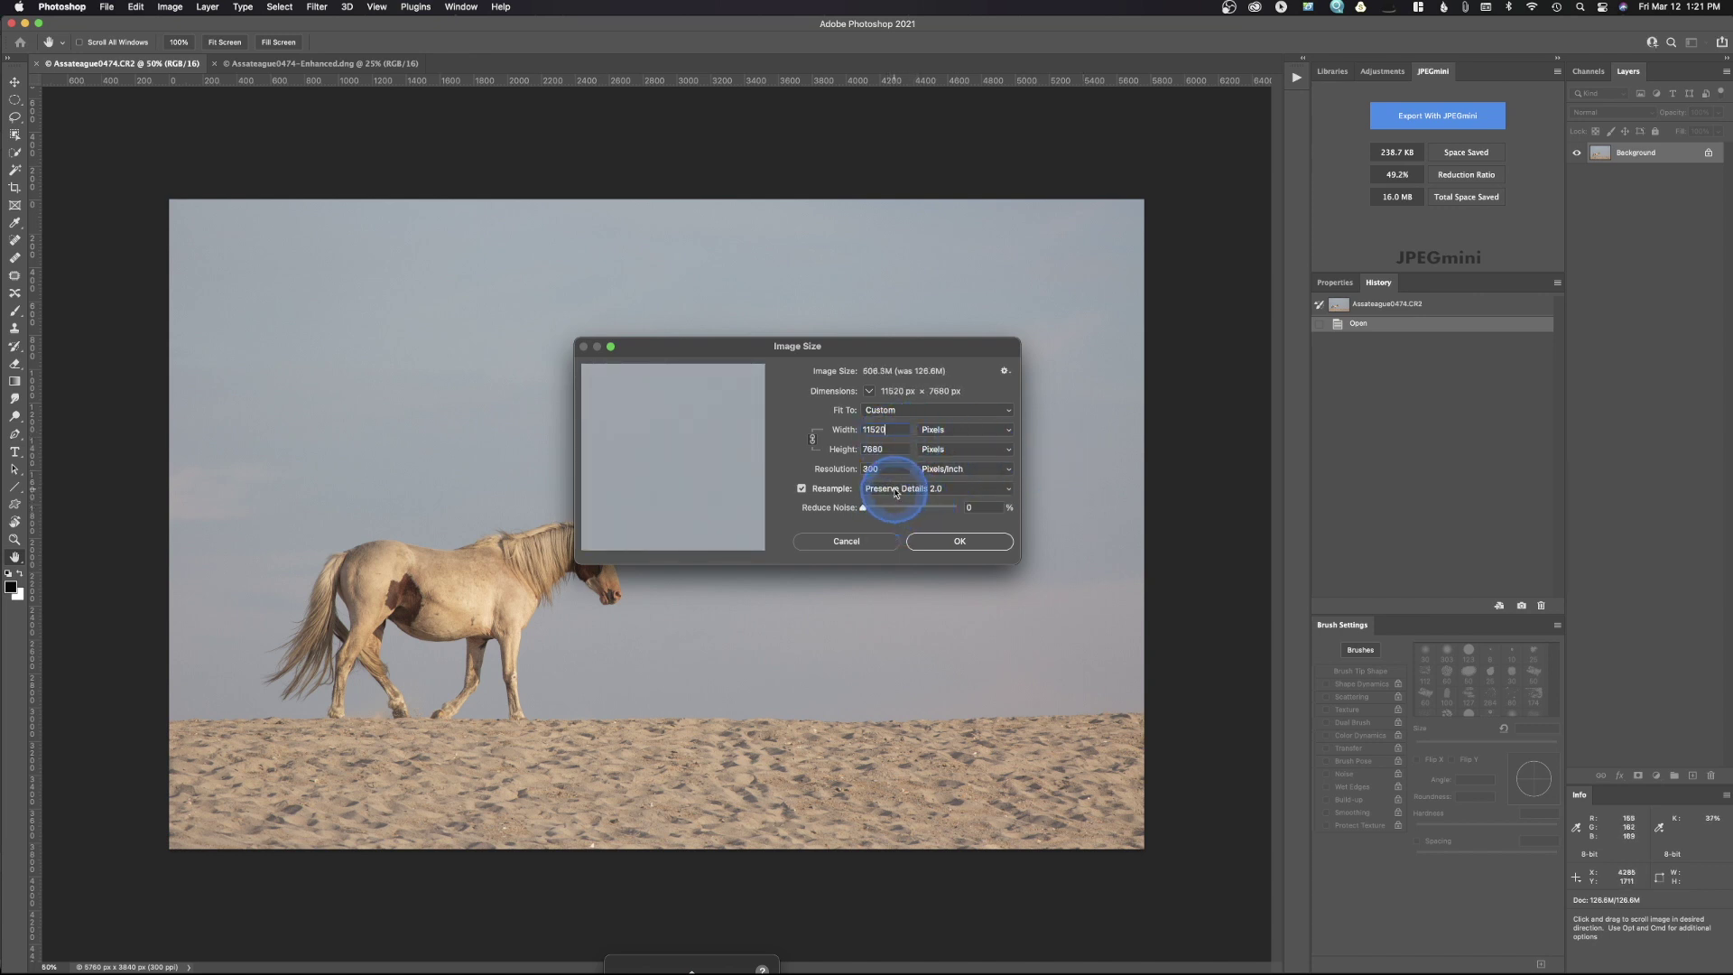
{"action": "left_click", "coordinate": [895, 488]}
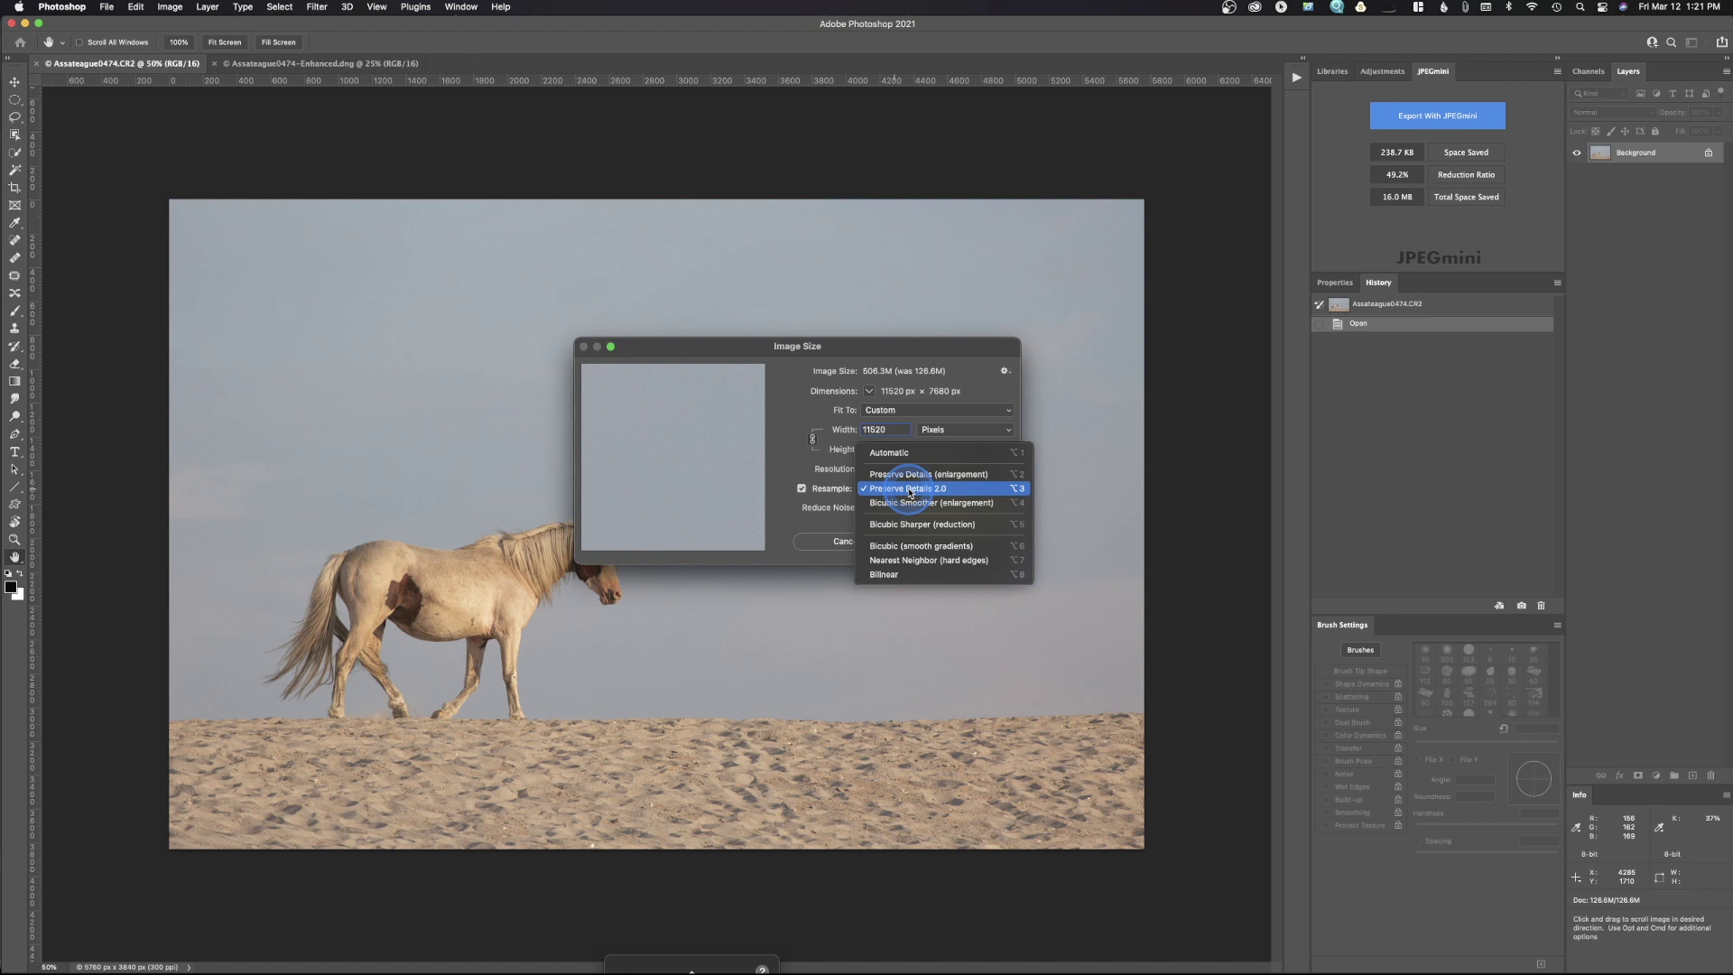
{"action": "left_click", "coordinate": [909, 489]}
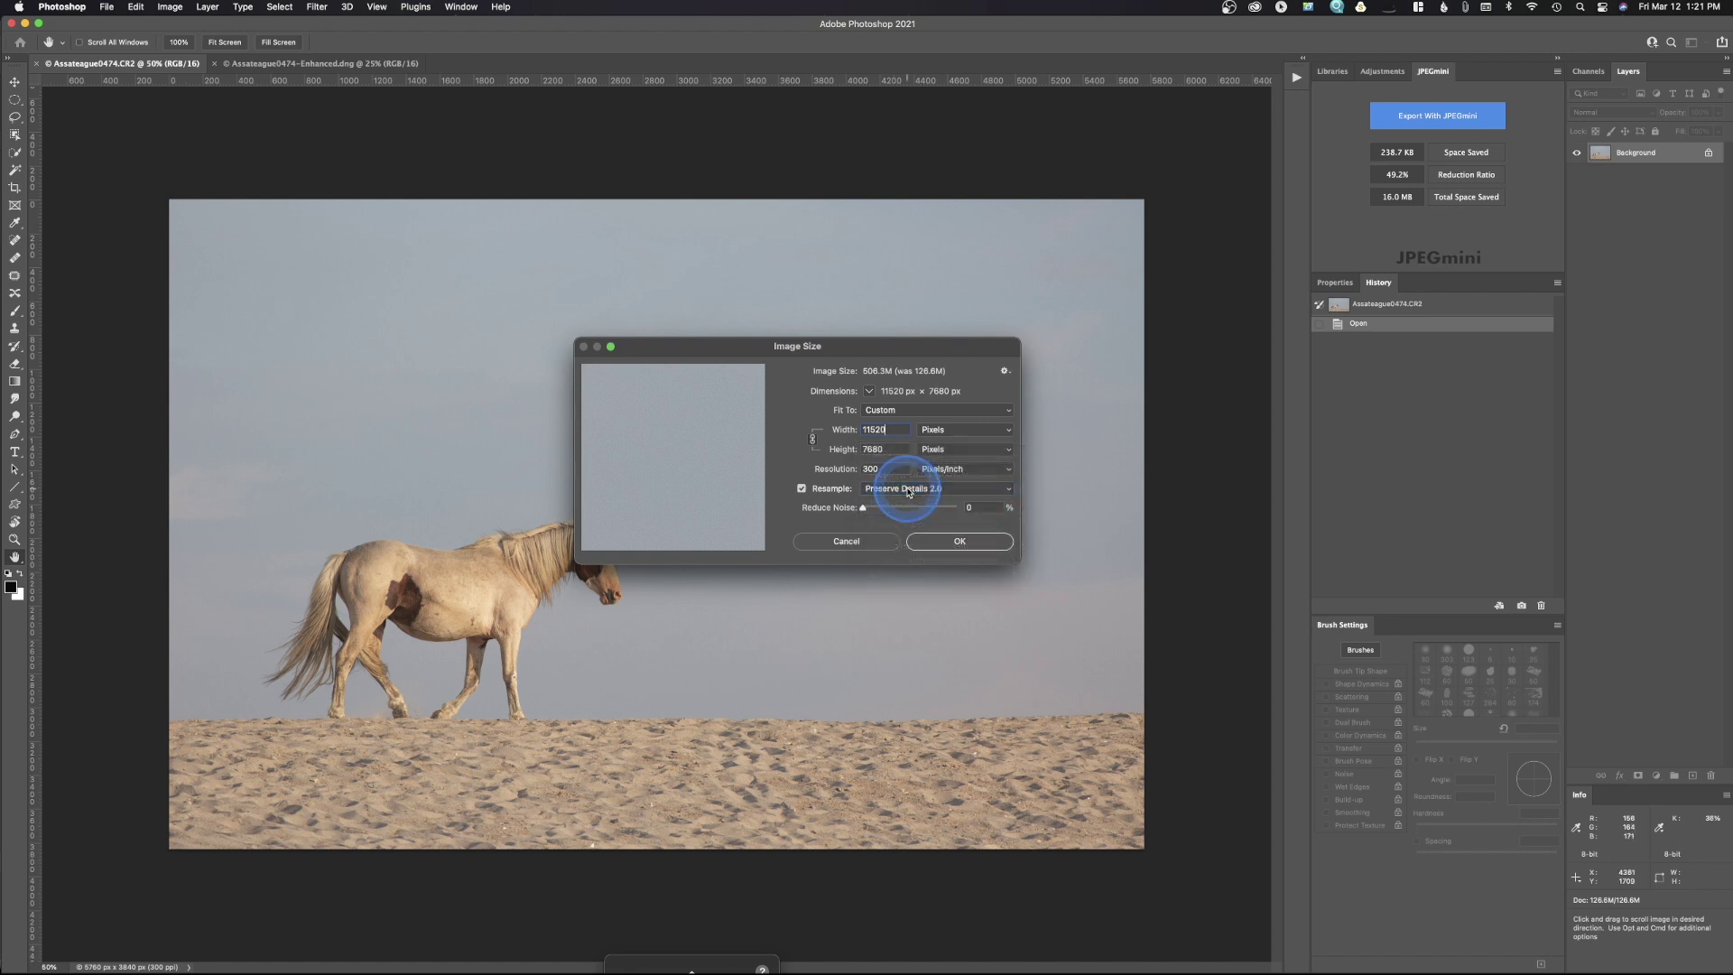
{"action": "left_click", "coordinate": [964, 542]}
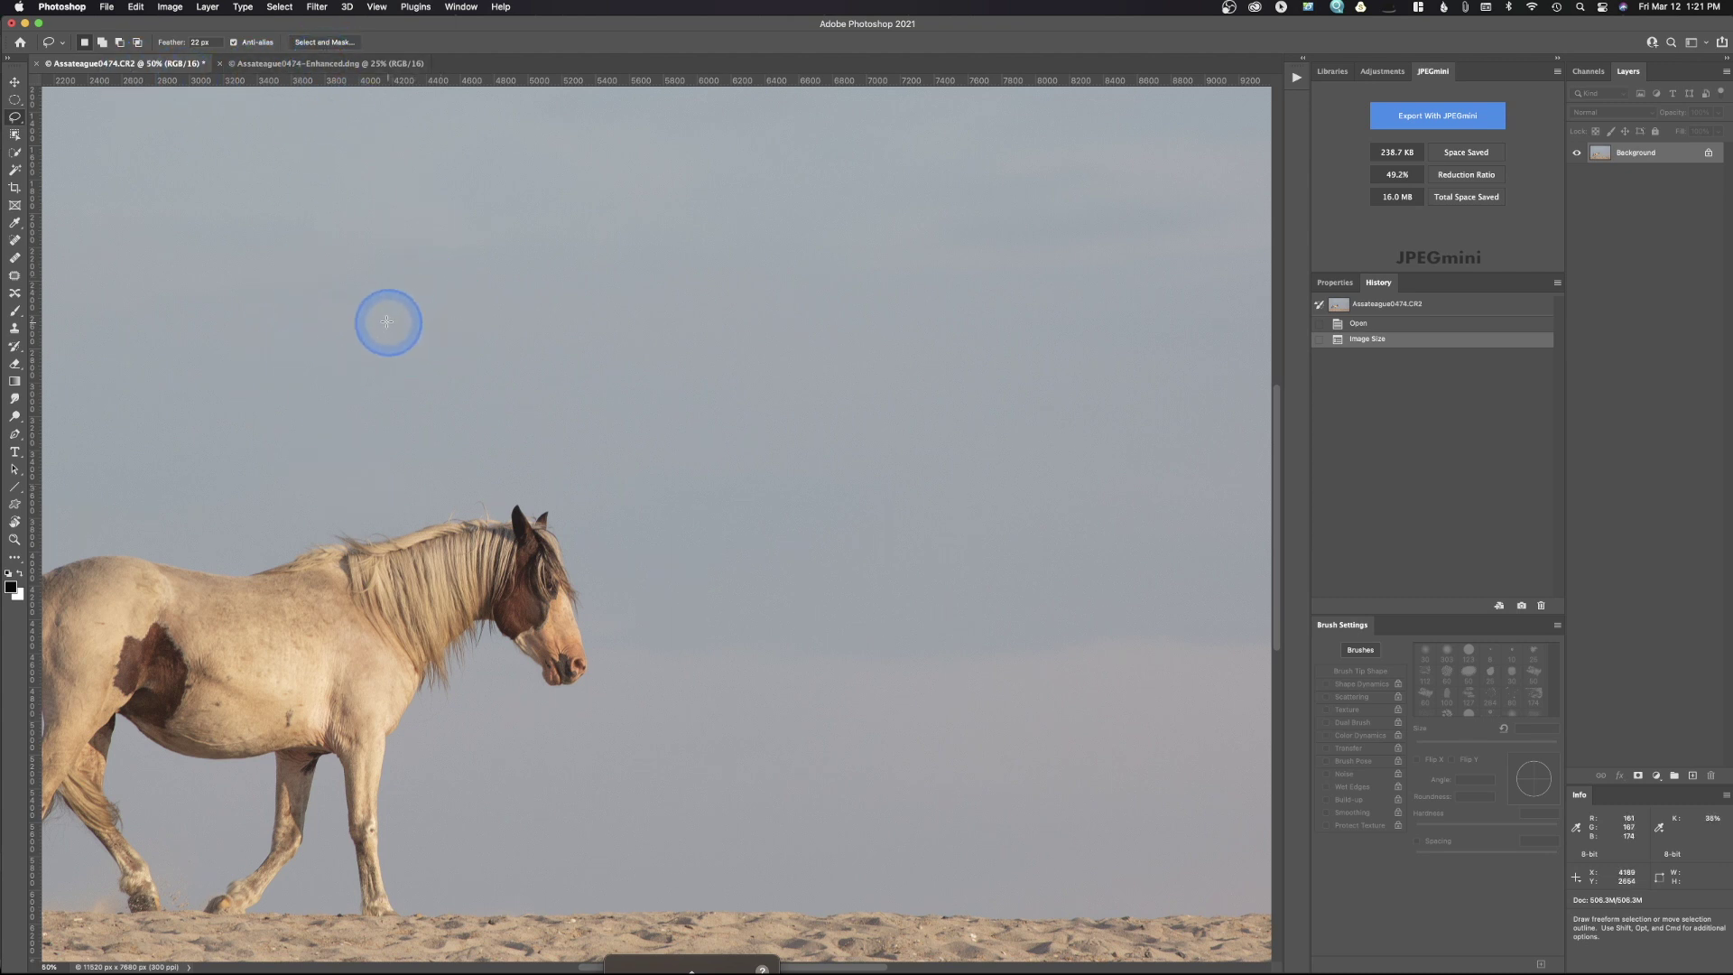
Drag the enlarged CR2 into Enhanced.dng as a new layer
{"action": "left_click", "coordinate": [15, 81]}
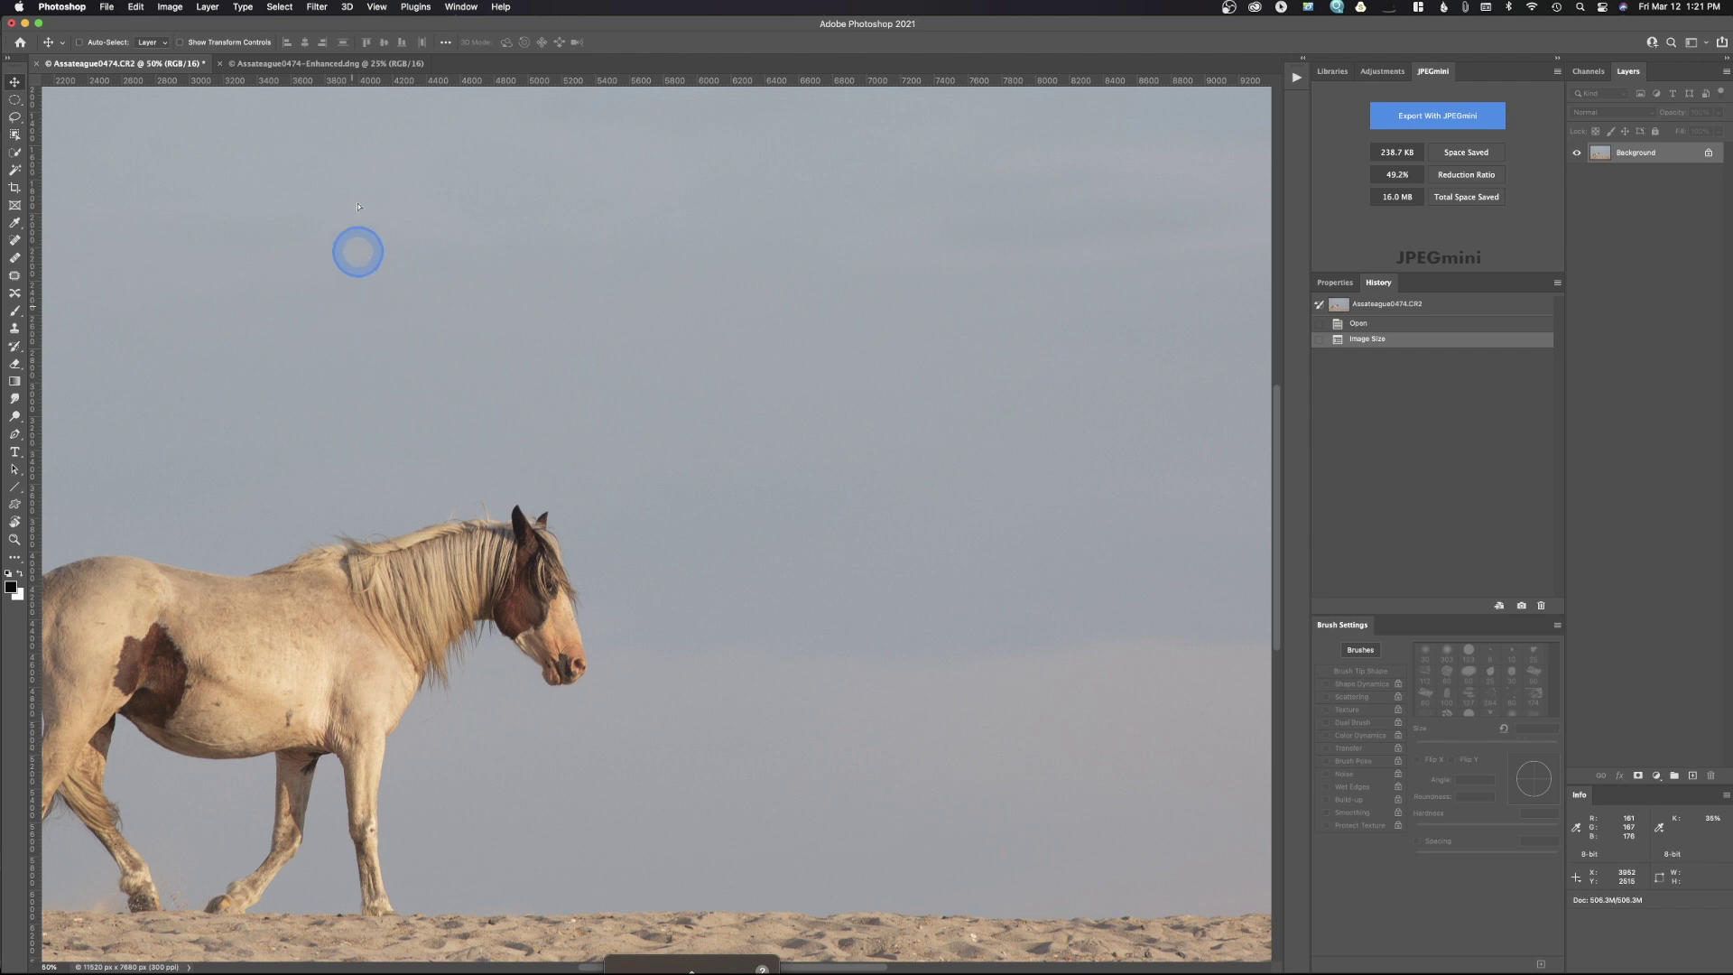
{"action": "left_click", "coordinate": [348, 63]}
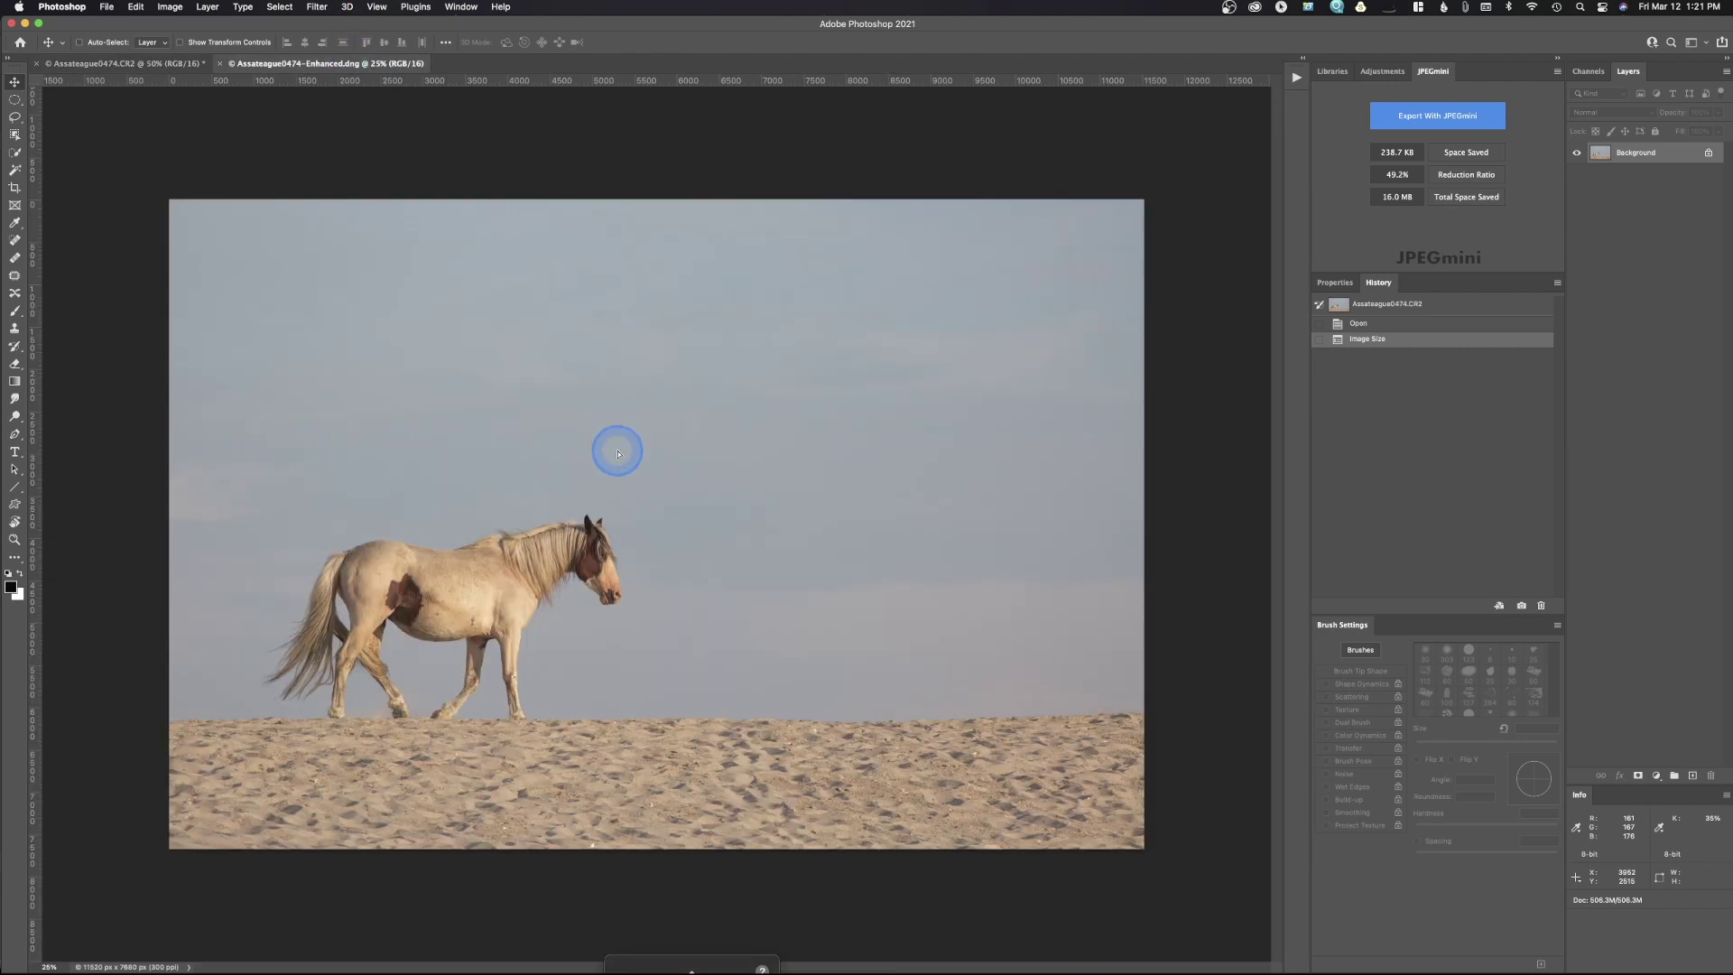
{"action": "left_click_drag", "start_coordinate": [620, 451], "coordinate": [621, 455]}
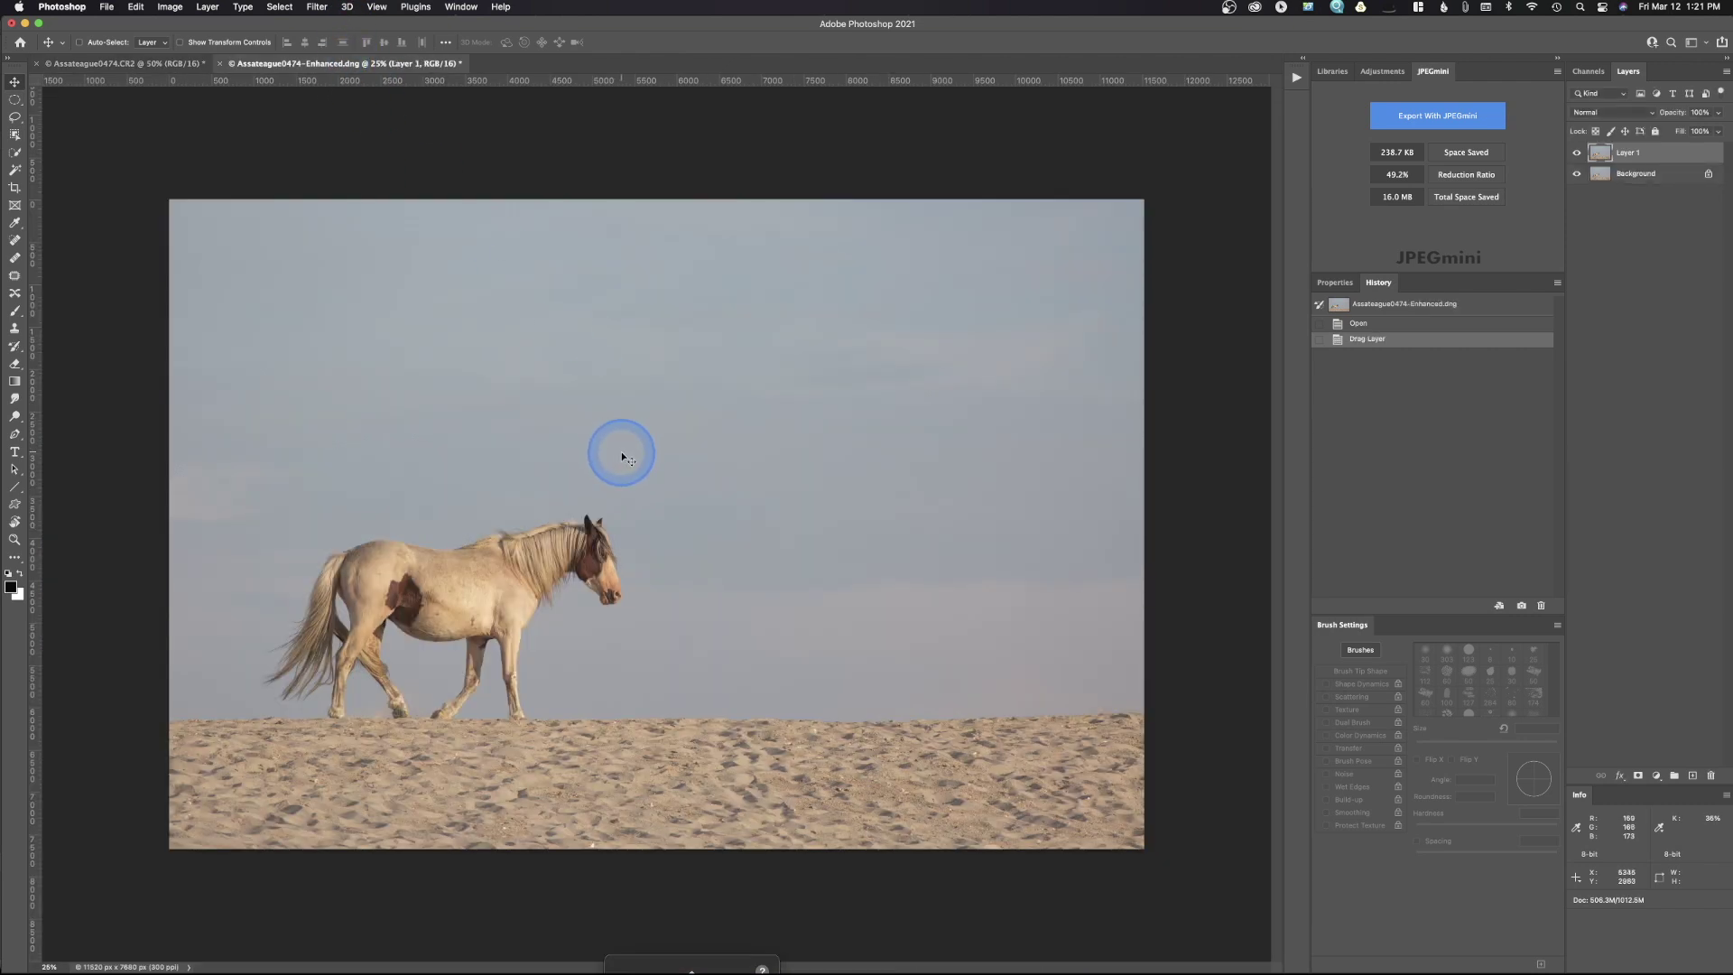
Name the new layer 'preserve 2' and switch to ON1 Photo RAW 2020
{"action": "double_click", "coordinate": [1630, 151]}
{"action": "type", "text": "preserve 2"}
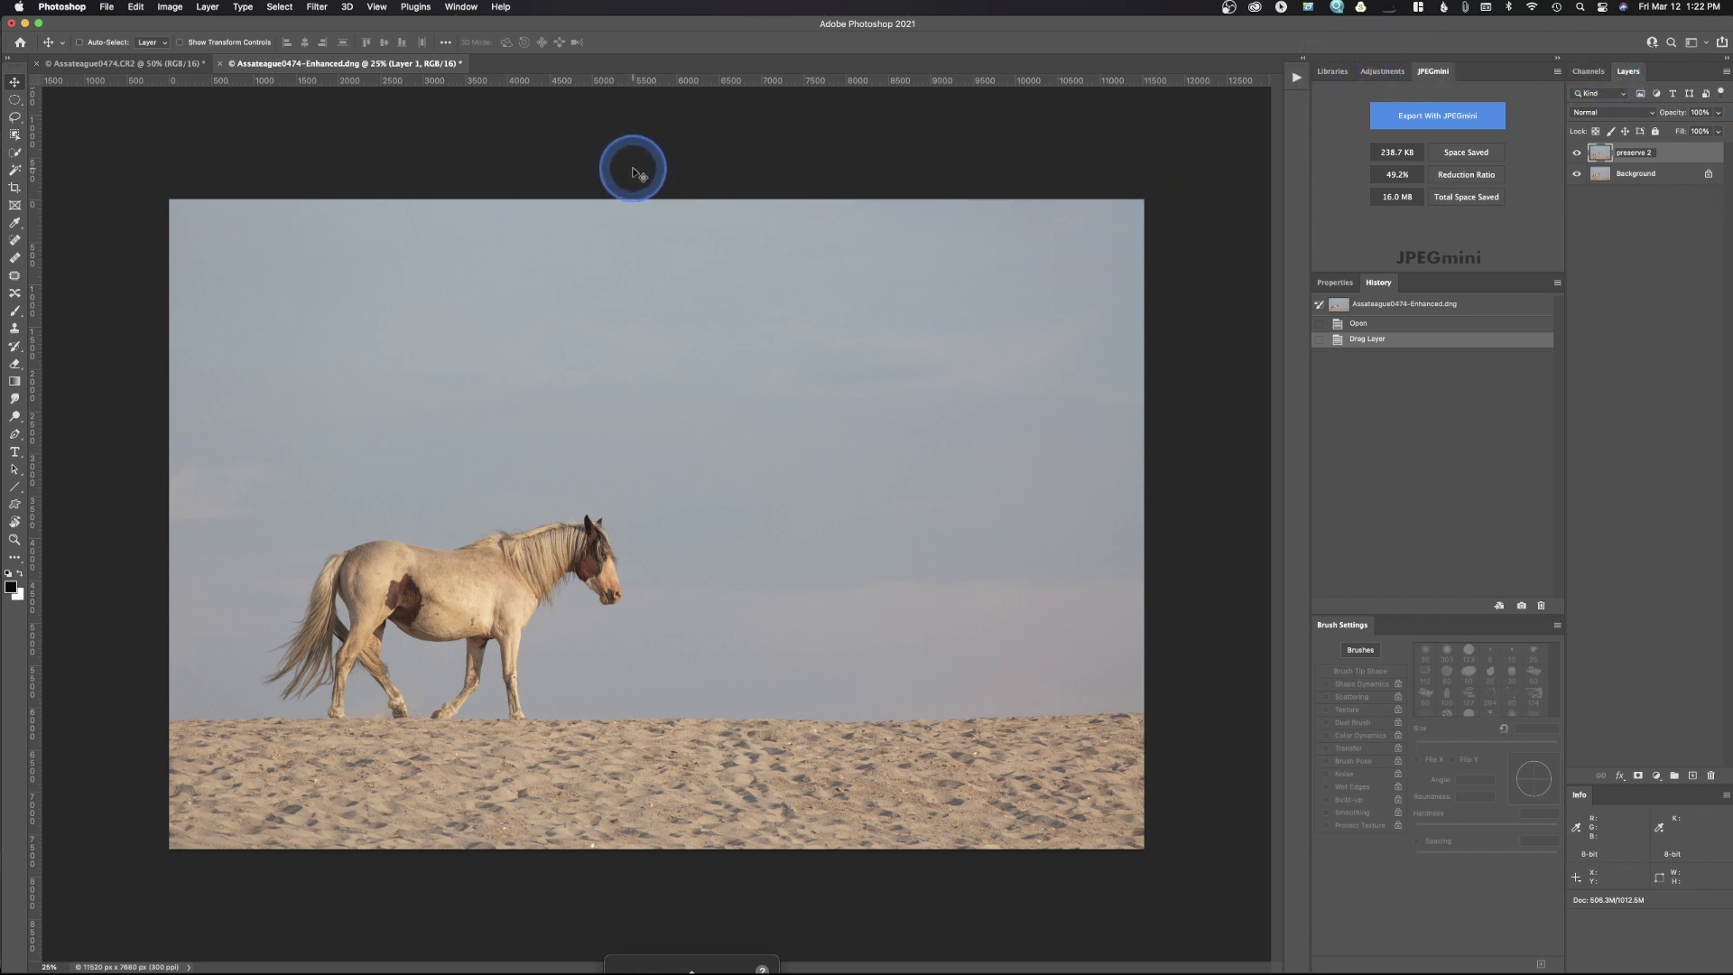
{"action": "left_click", "coordinate": [758, 222]}
{"action": "mouse_move", "coordinate": [5, 258]}
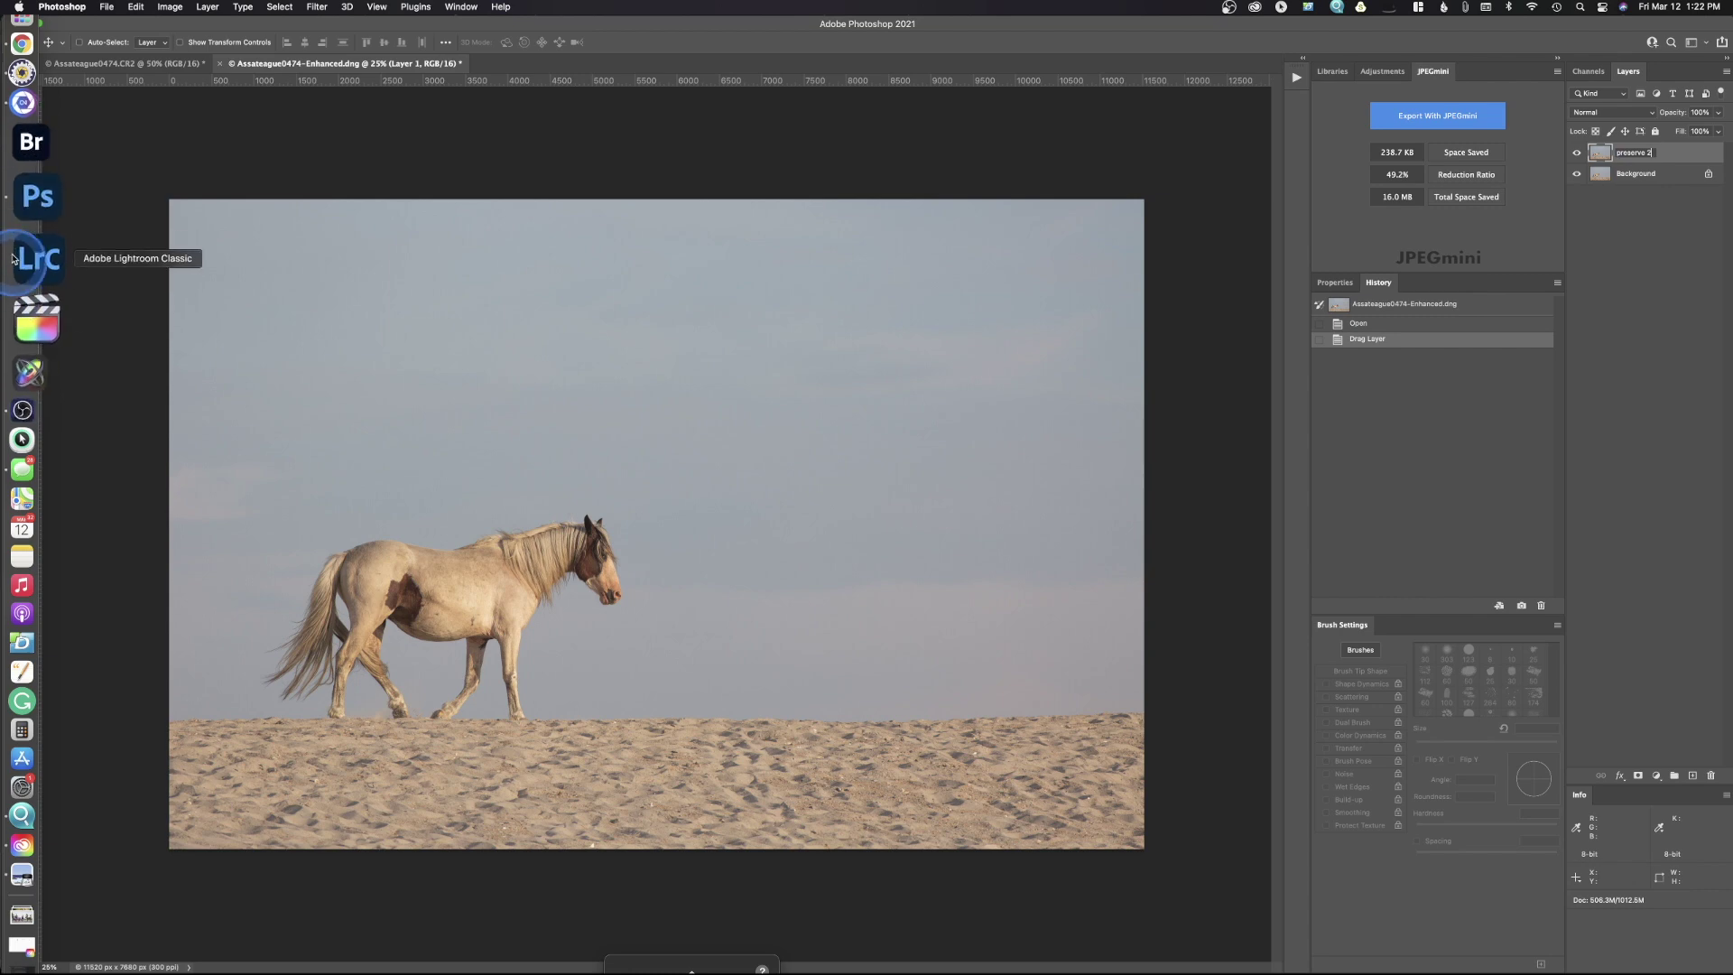
{"action": "left_click", "coordinate": [37, 172]}
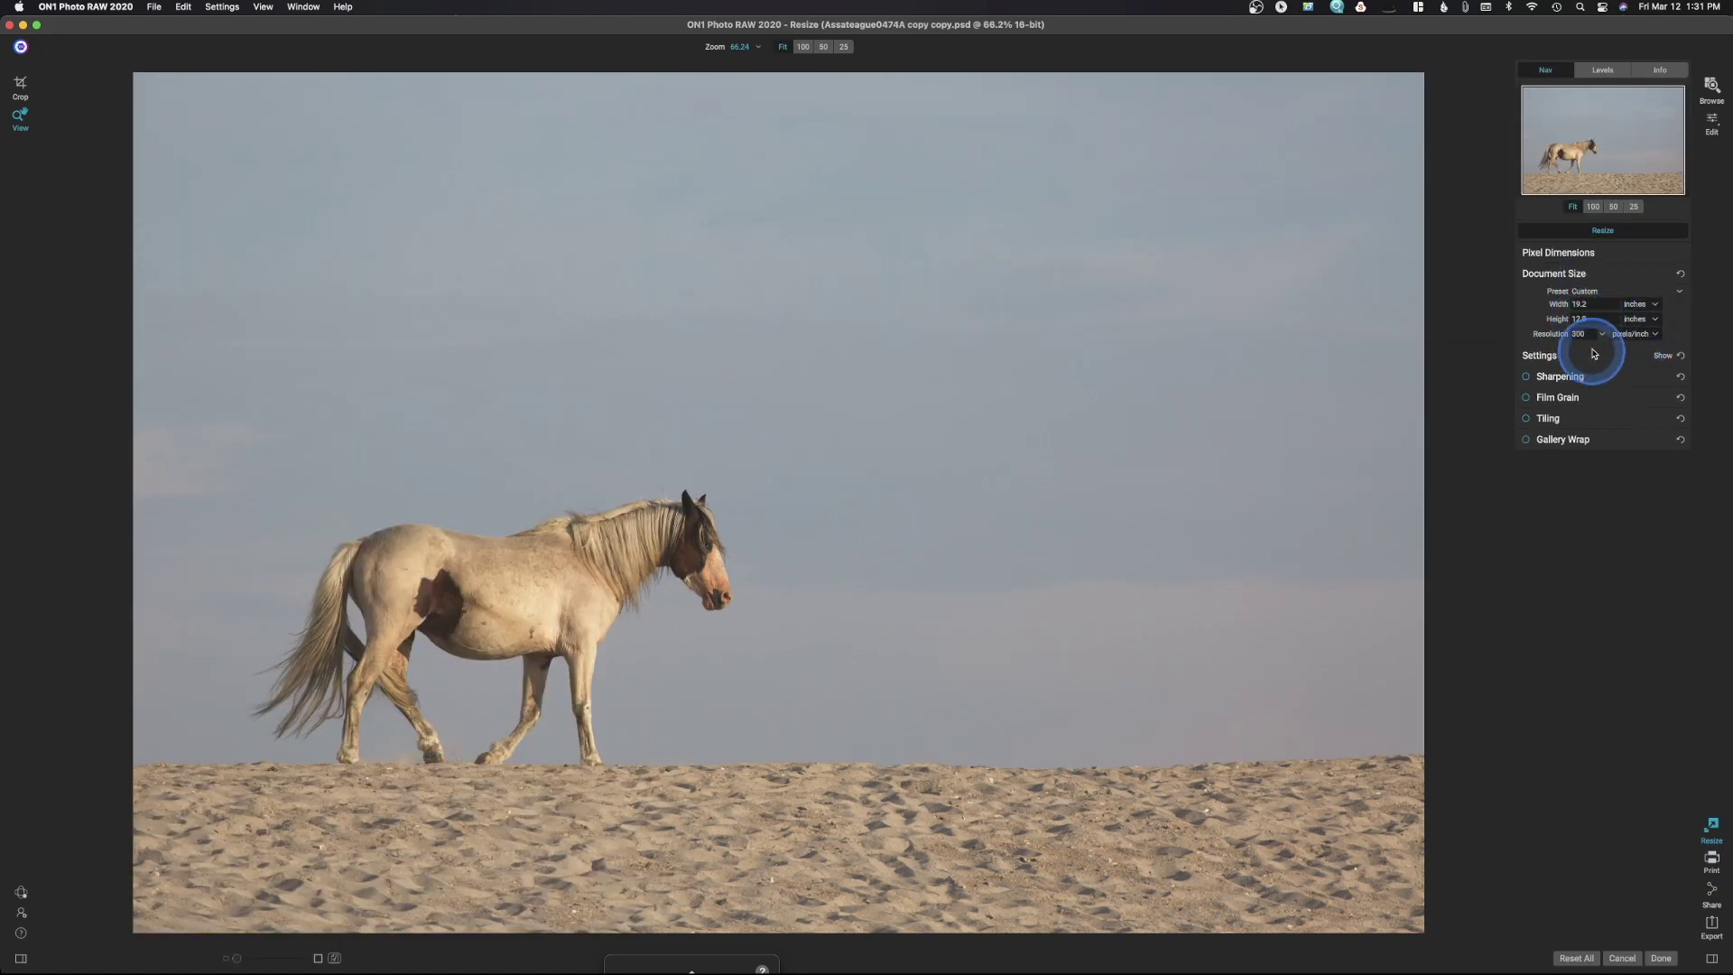
Set the horse copy's resolution to 600 pixels/inch at 19.2 × 12.8 inches and apply the resize
{"action": "left_click", "coordinate": [1579, 334]}
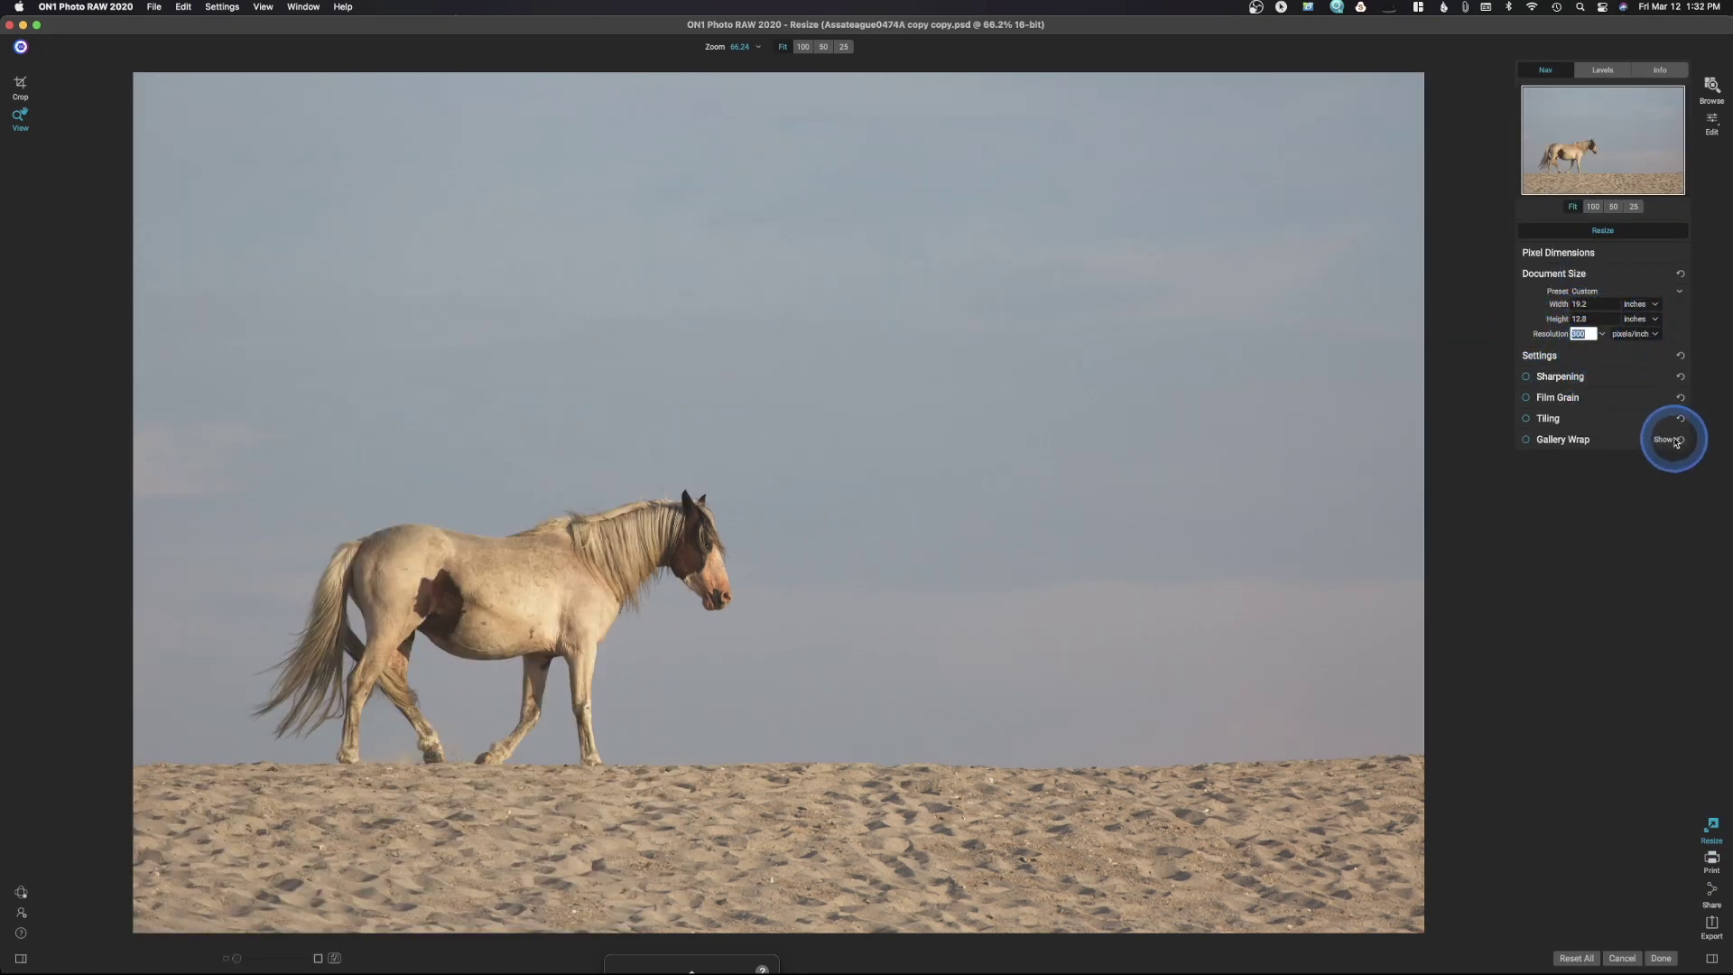
{"action": "type", "text": "6"}
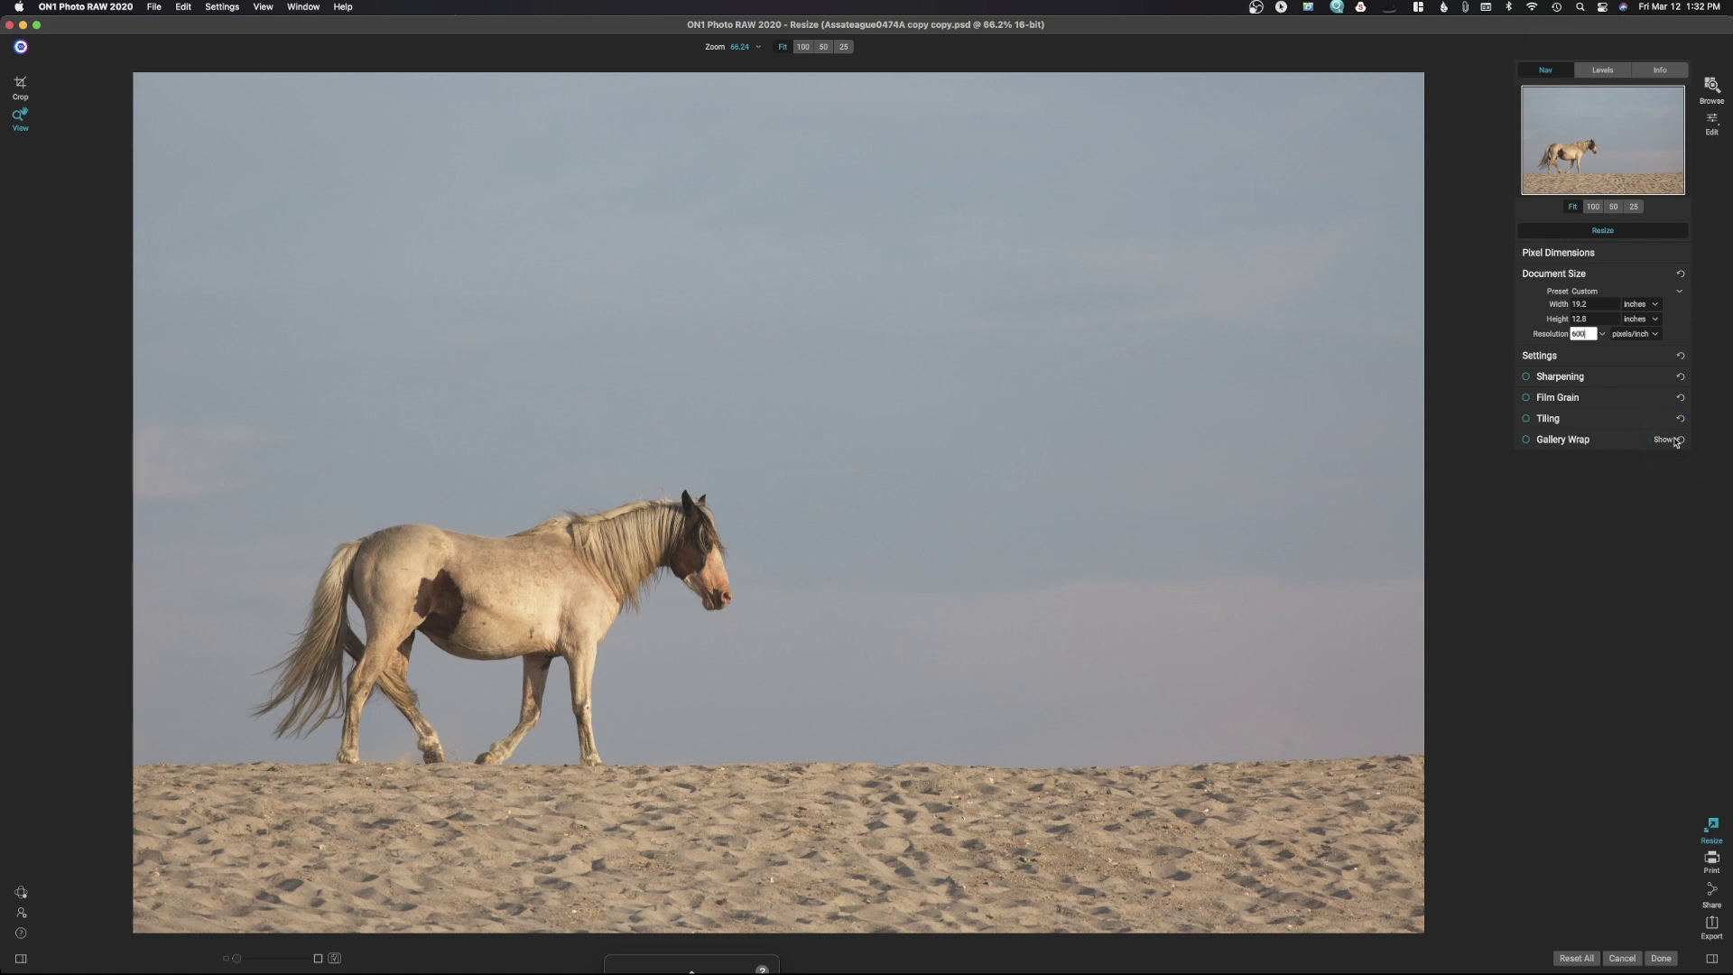
{"action": "left_click", "coordinate": [1607, 236]}
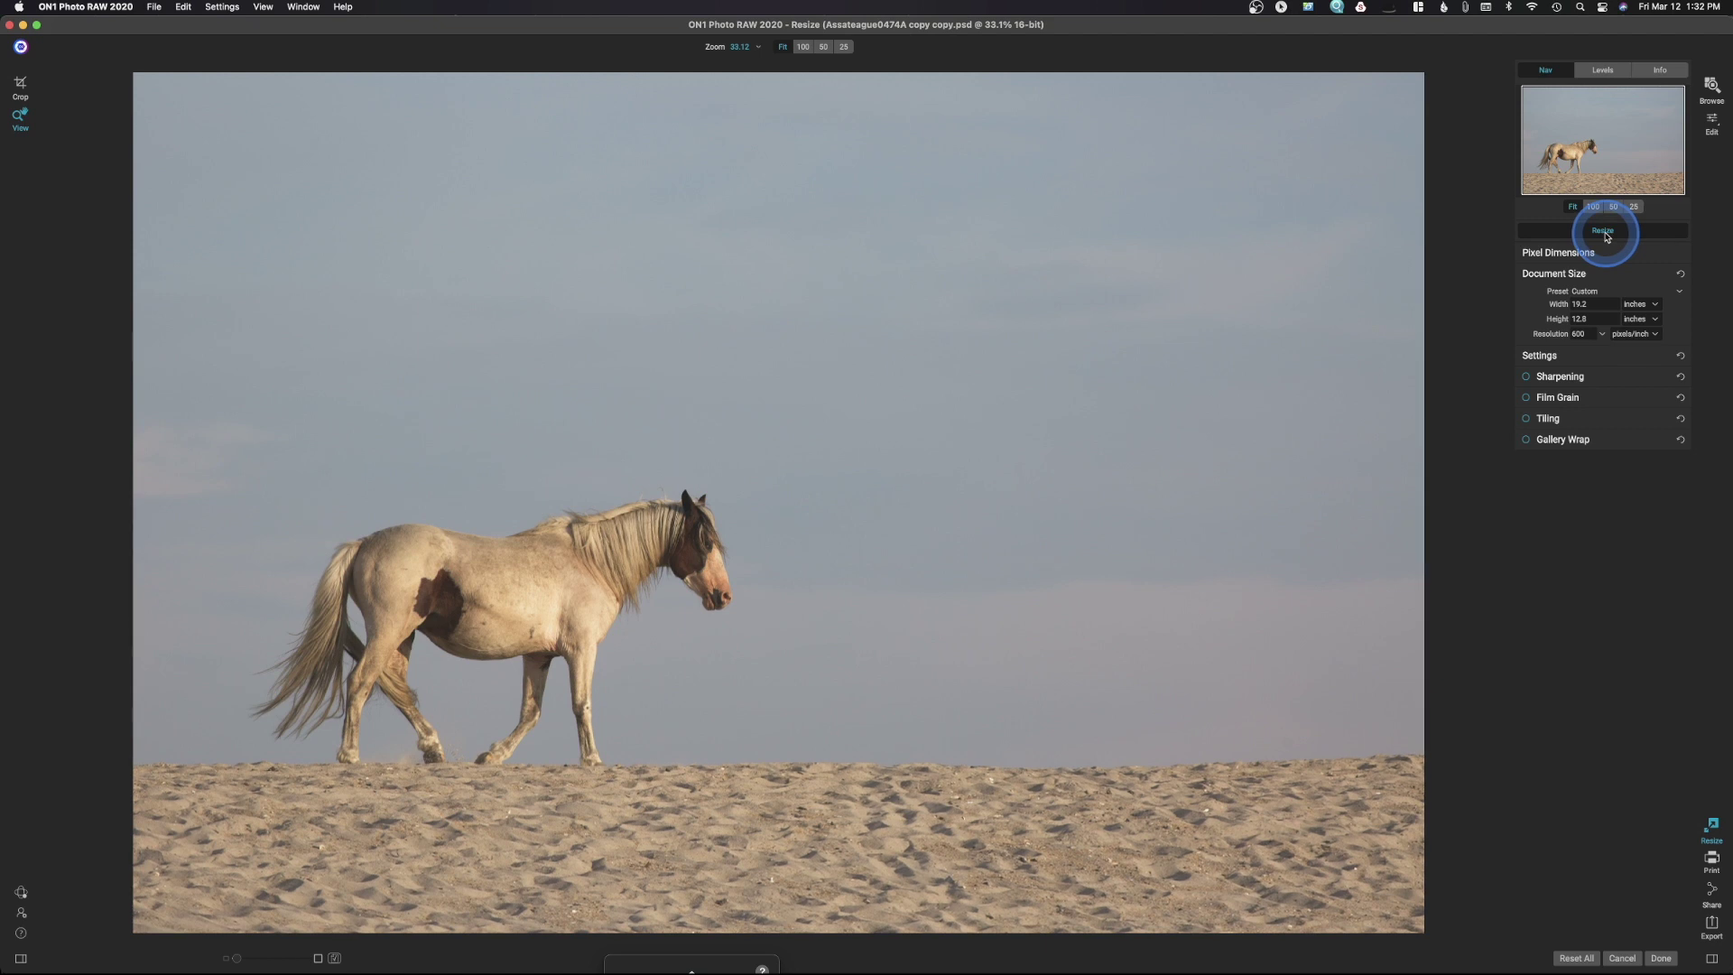
{"action": "left_click", "coordinate": [1667, 958]}
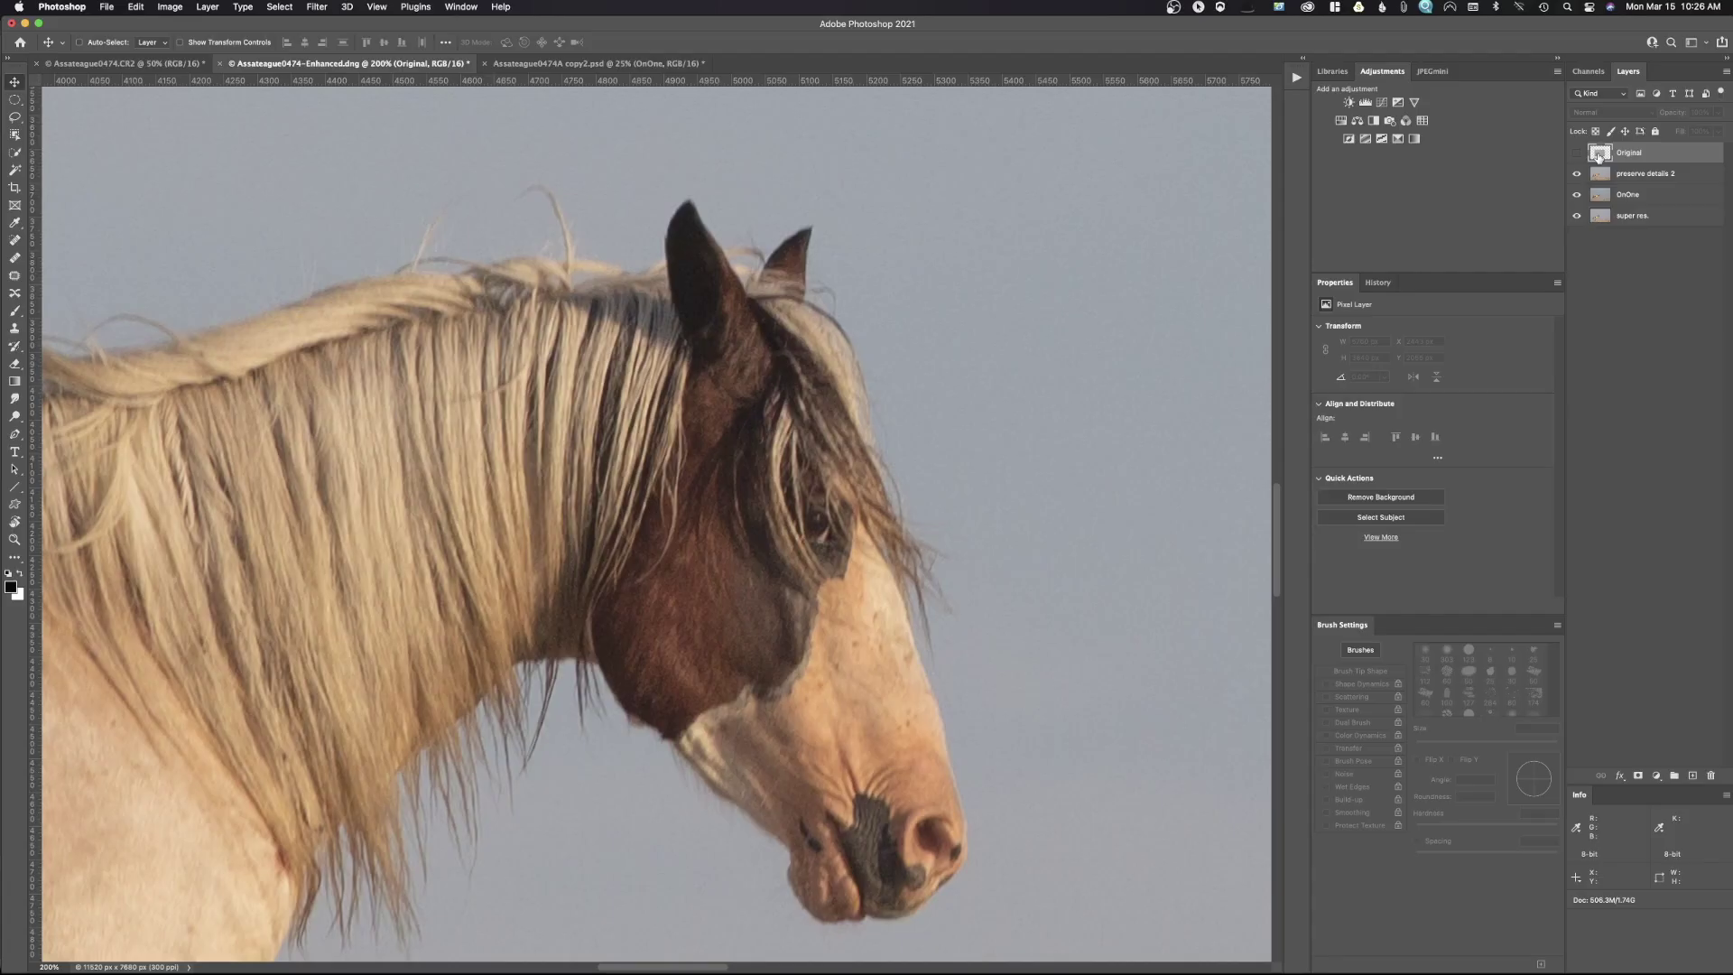
Move the OnOne layer directly beneath Original, above preserve details 2, and select it
{"action": "left_click_drag", "start_coordinate": [1599, 156], "coordinate": [1641, 155]}
{"action": "left_click_drag", "start_coordinate": [1641, 156], "coordinate": [1640, 213]}
{"action": "left_click_drag", "start_coordinate": [1639, 213], "coordinate": [1607, 174]}
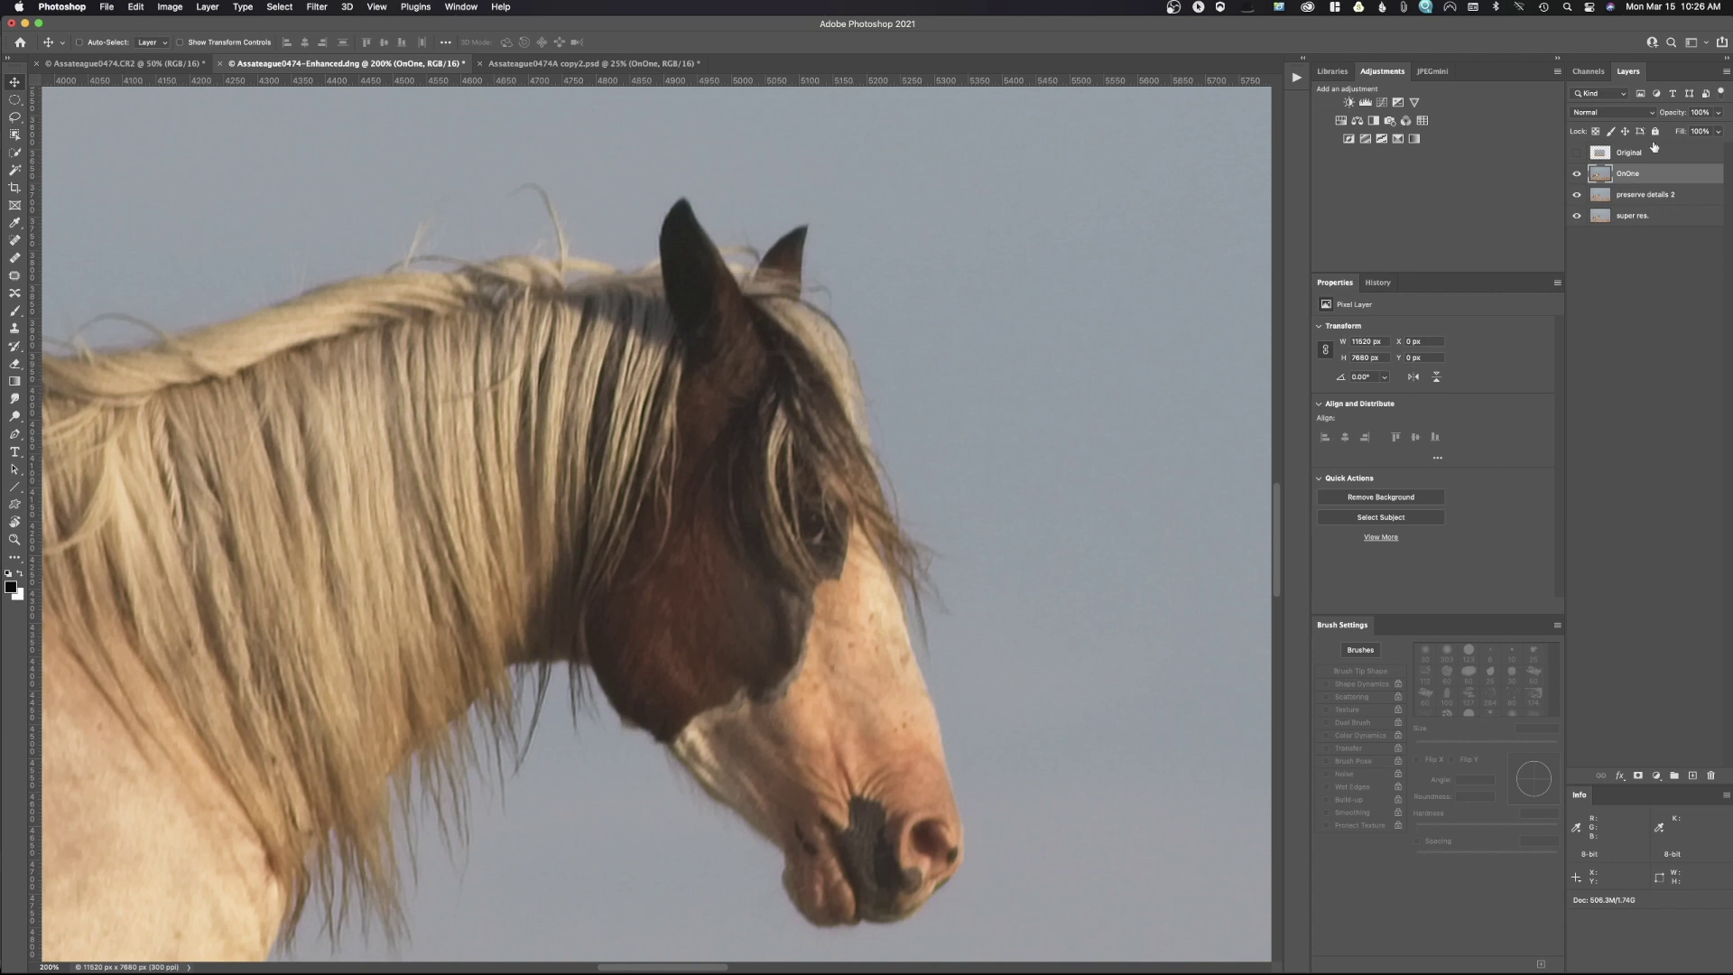
{"action": "left_click", "coordinate": [1635, 175]}
Hide the OnOne layer to reveal the preserve details 2 rendering of the horse's head
{"action": "left_click", "coordinate": [1577, 174]}
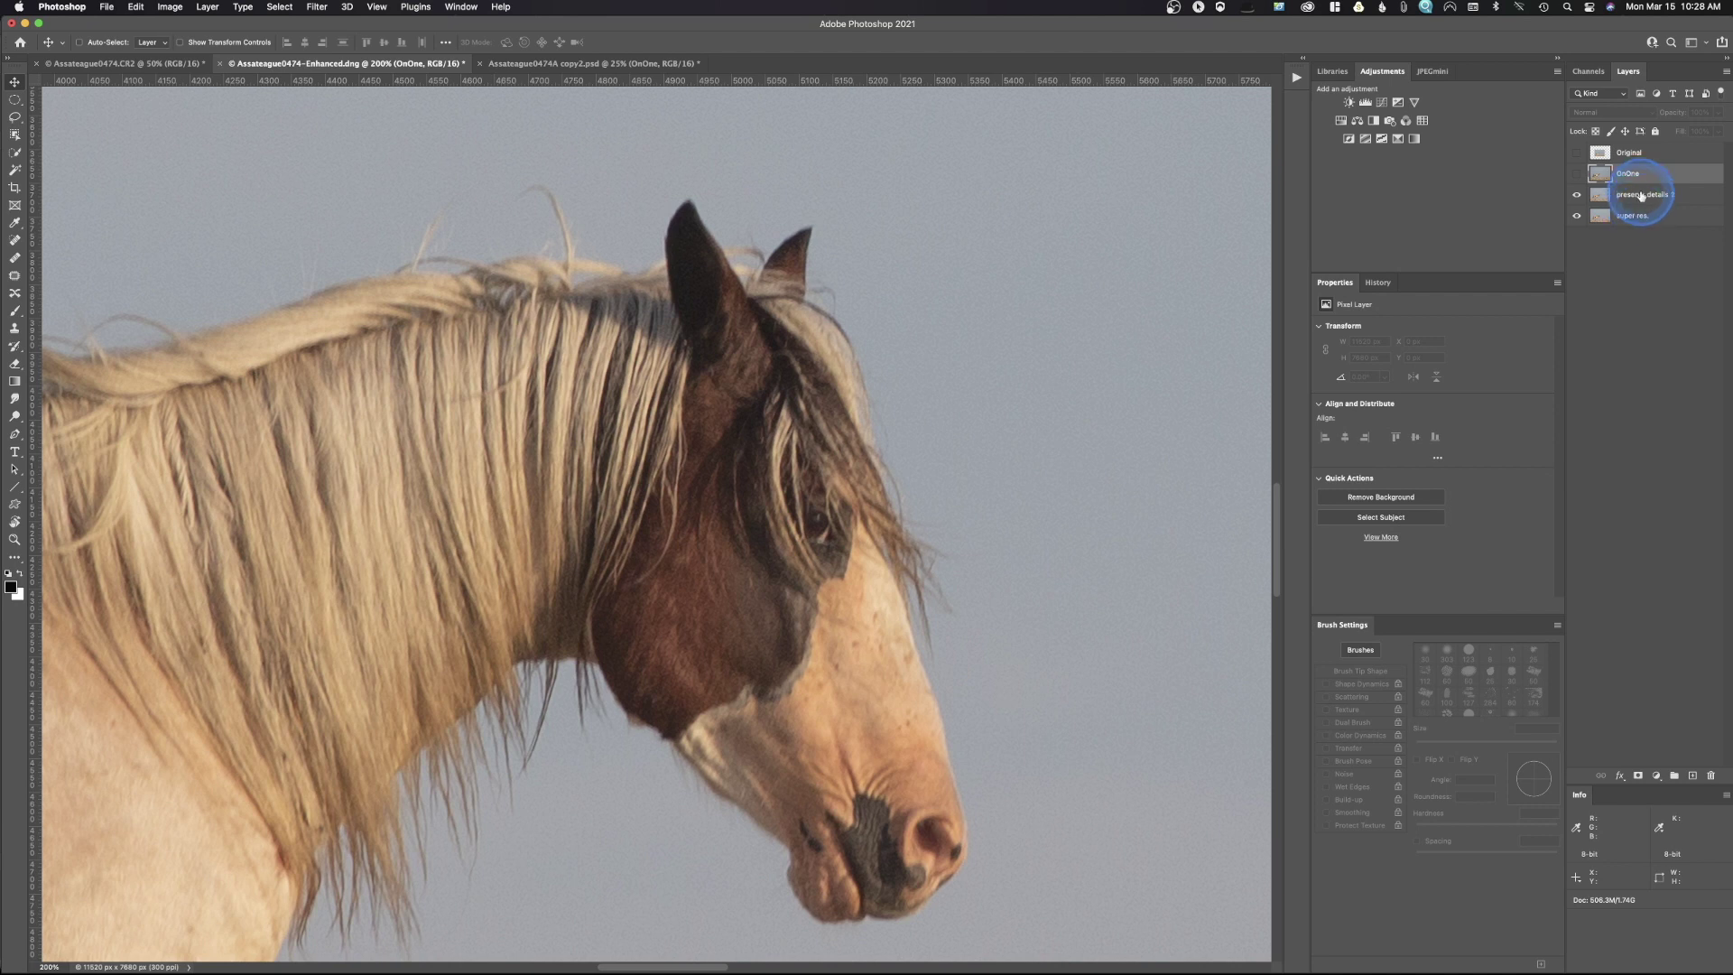
{"action": "left_click", "coordinate": [1577, 173]}
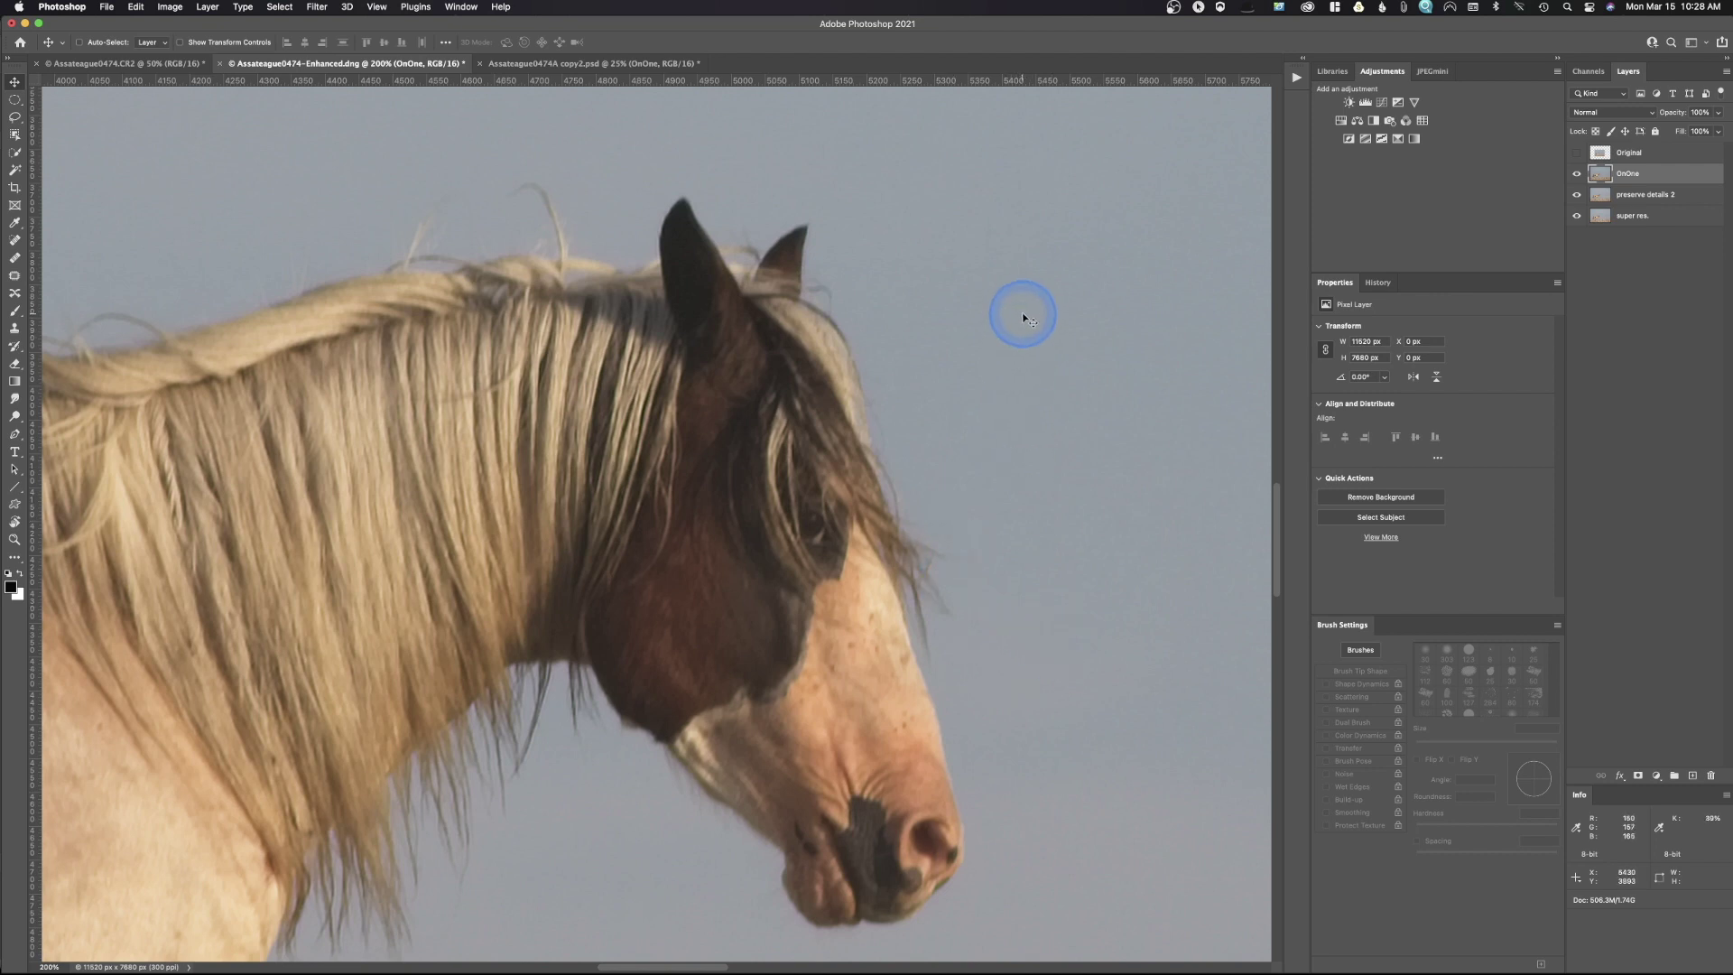
{"action": "left_click", "coordinate": [1577, 174]}
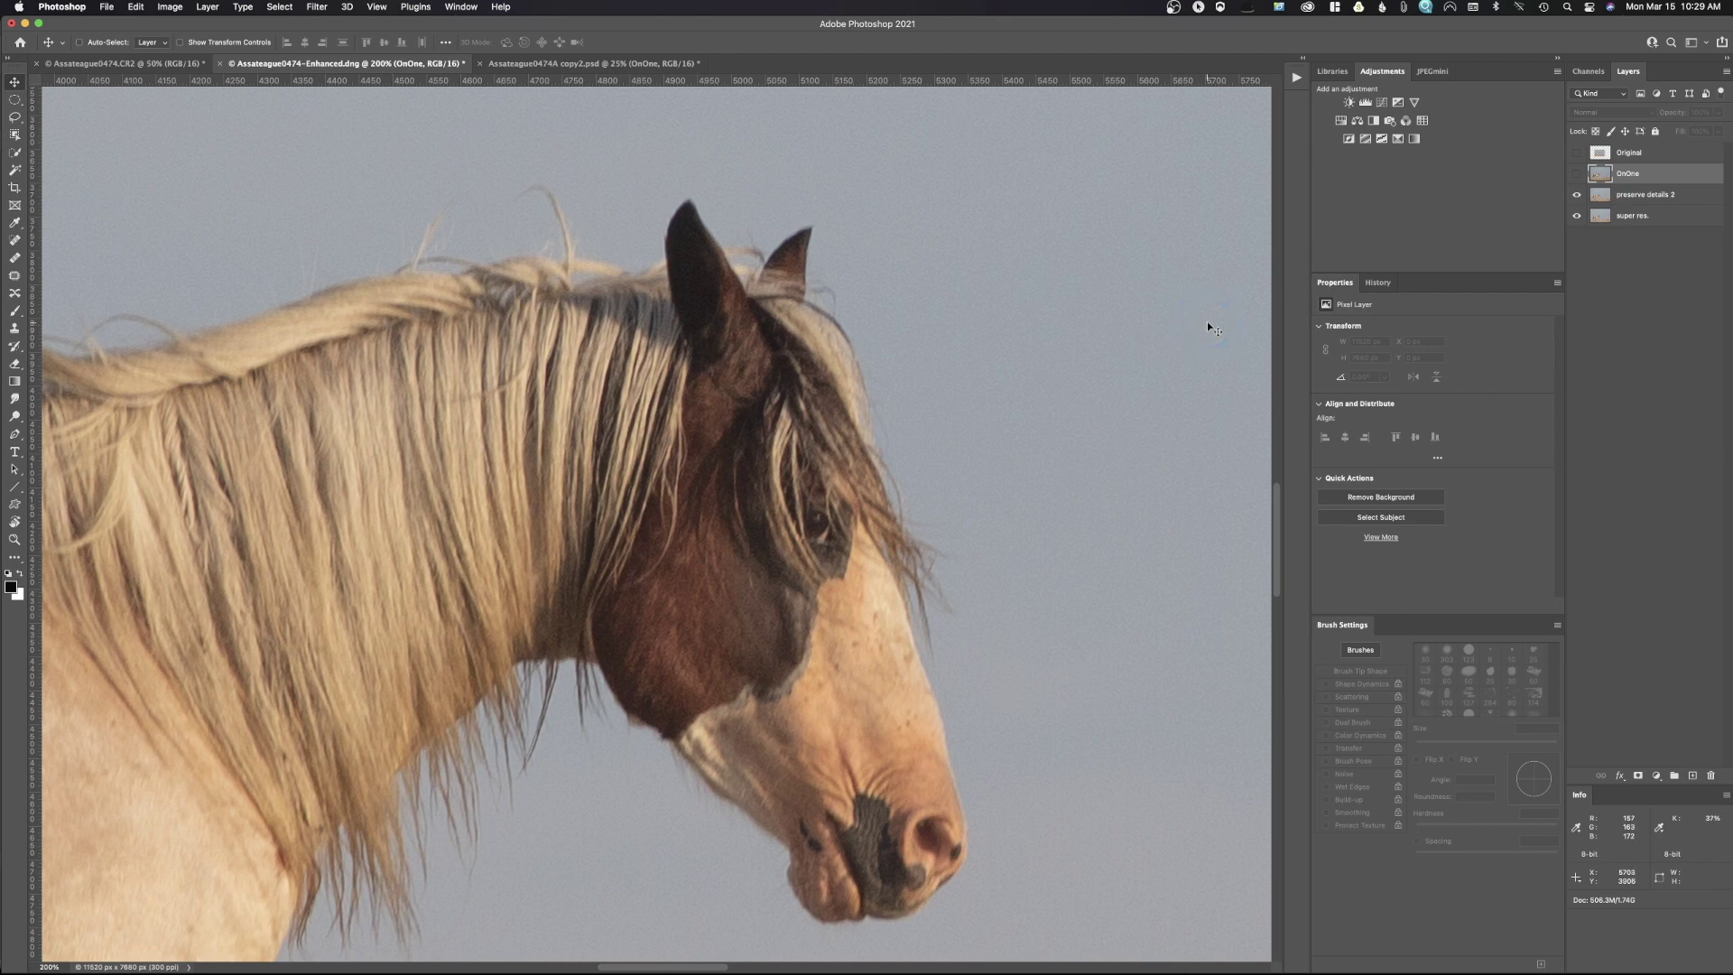
{"action": "left_click", "coordinate": [1576, 174]}
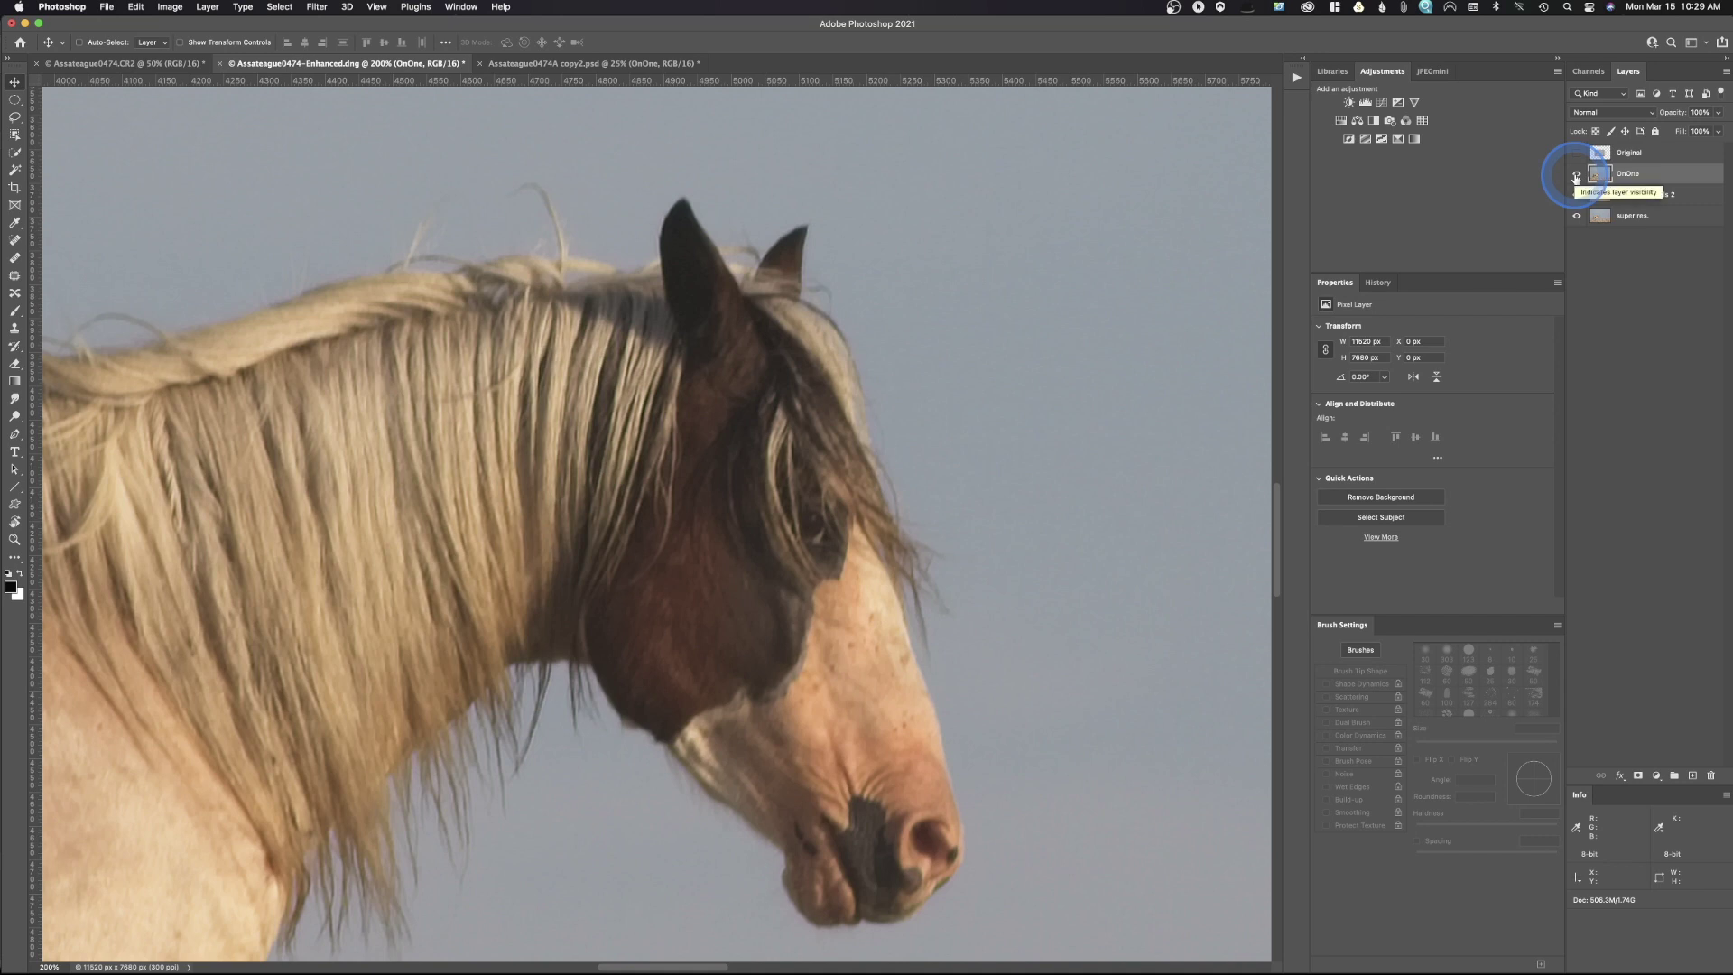
{"action": "left_click", "coordinate": [1576, 176]}
{"action": "left_click", "coordinate": [1576, 195]}
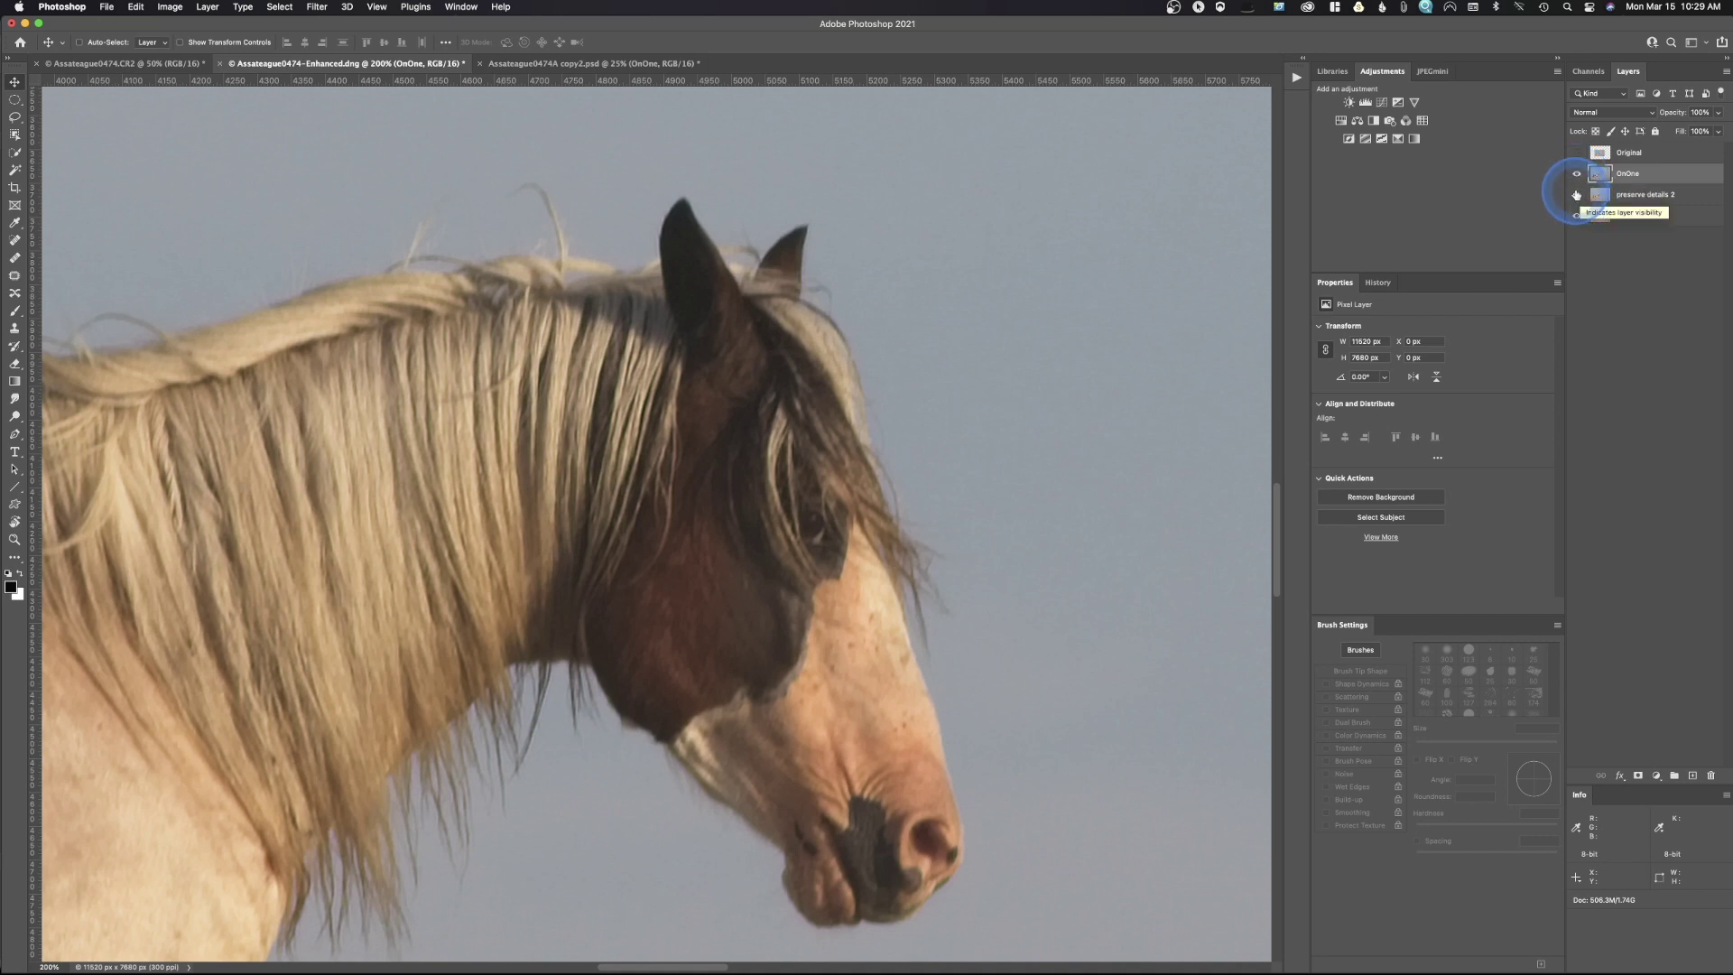
{"action": "left_click", "coordinate": [1576, 175]}
{"action": "left_click", "coordinate": [1657, 195]}
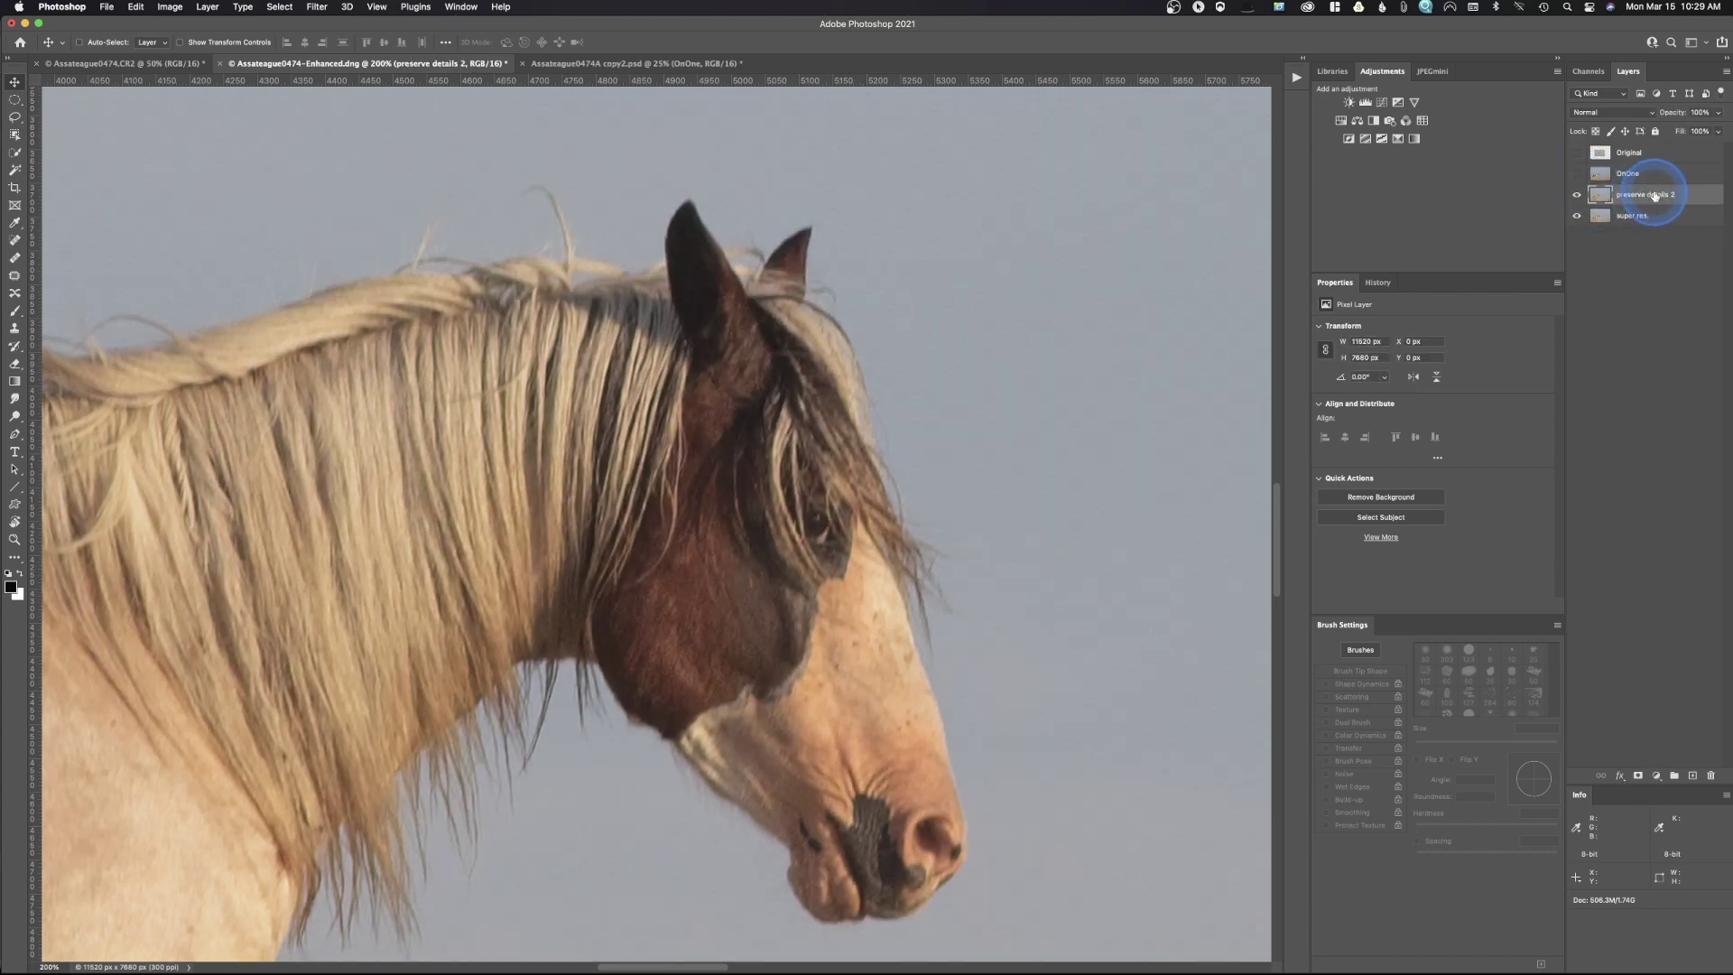
{"action": "left_click", "coordinate": [1630, 216]}
Compare preserve details 2 against super res., leave it hidden, and show the Original layer
{"action": "left_click", "coordinate": [1577, 194]}
{"action": "left_click", "coordinate": [1577, 195]}
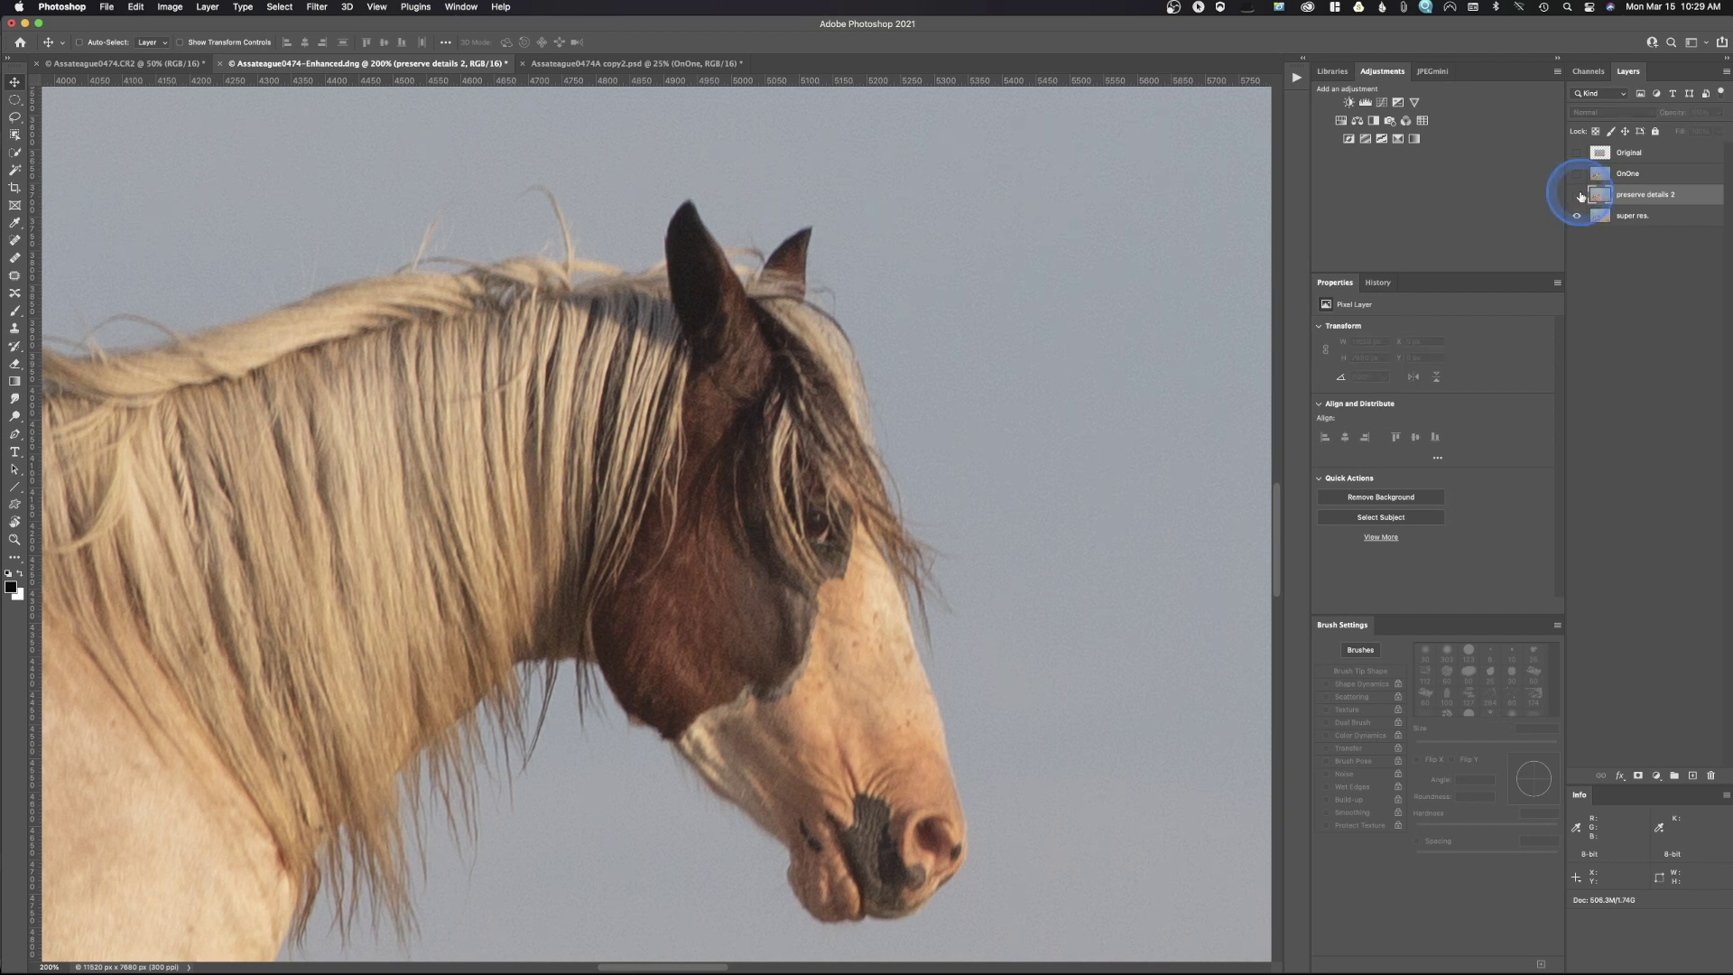
{"action": "left_click", "coordinate": [1578, 195]}
{"action": "left_click", "coordinate": [1577, 195]}
{"action": "left_click", "coordinate": [1578, 195]}
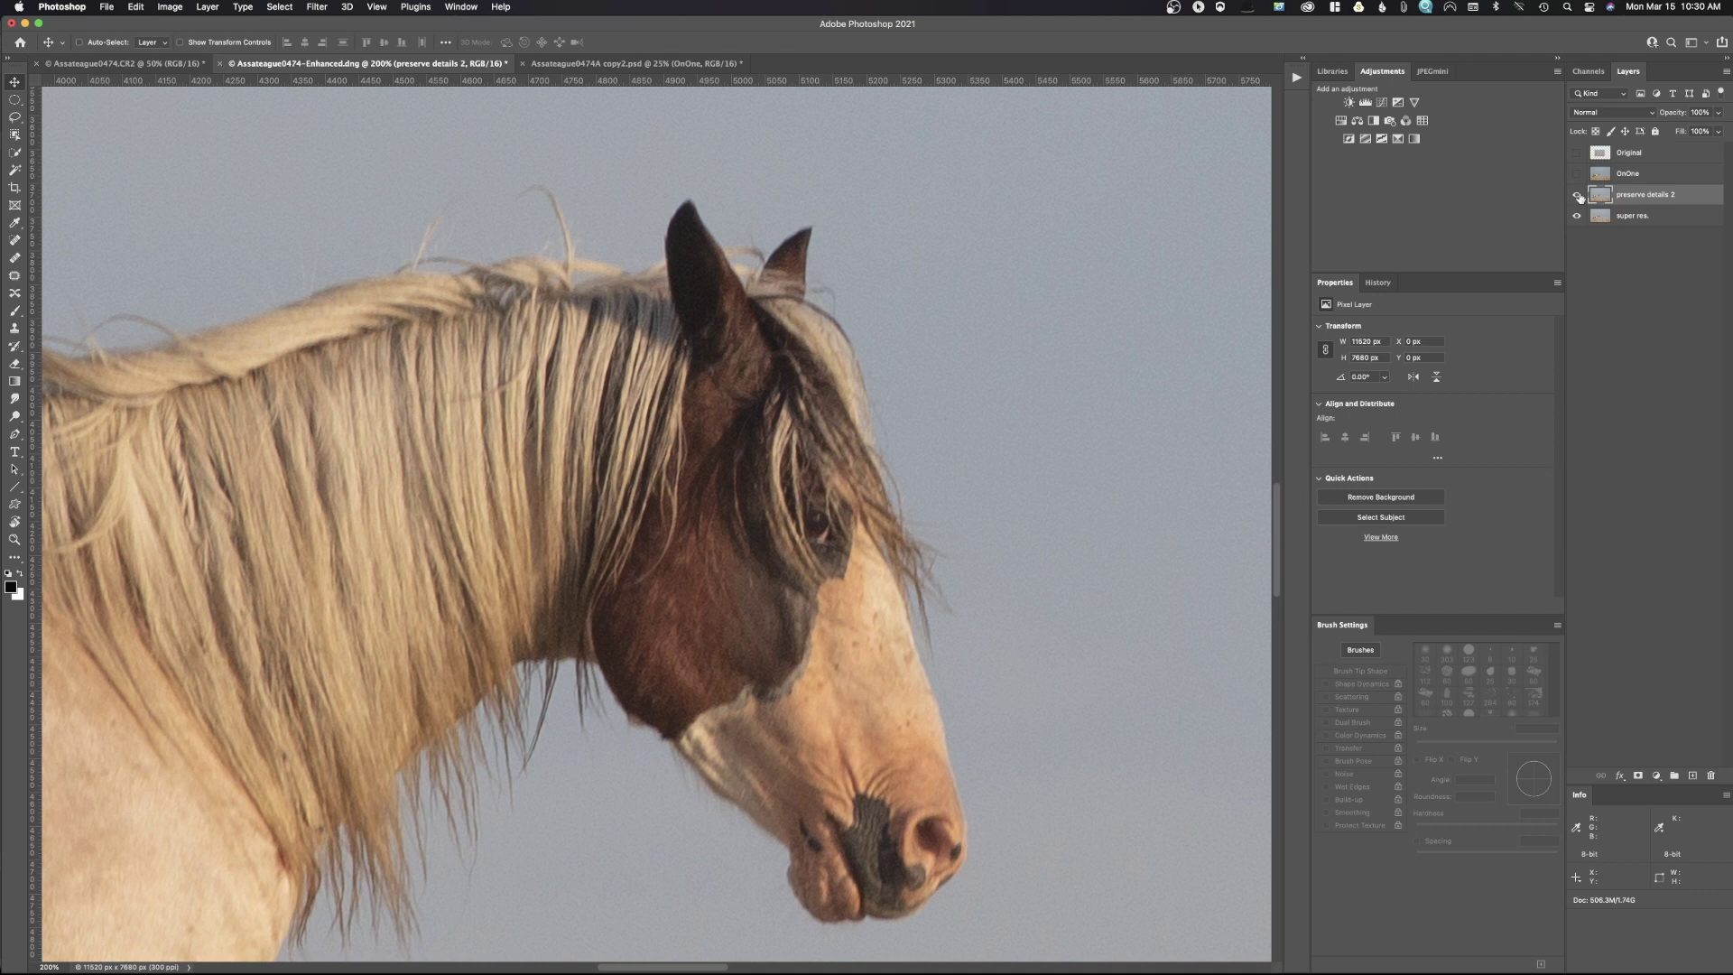
{"action": "left_click", "coordinate": [1578, 194]}
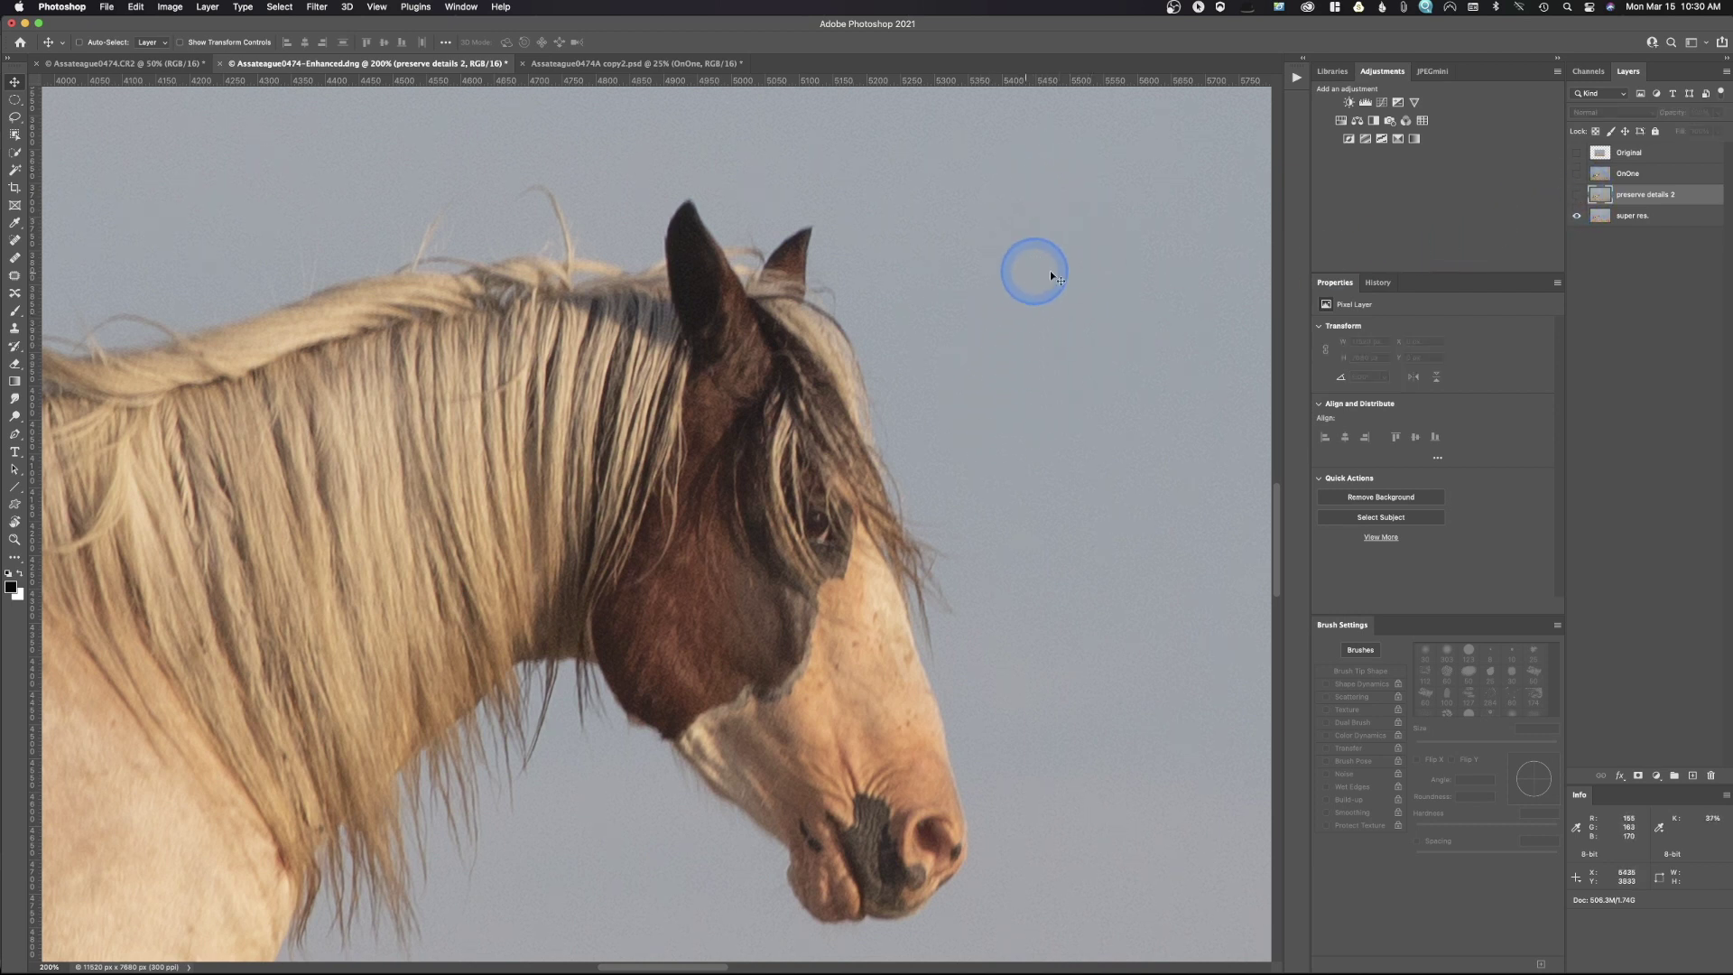
{"action": "left_click", "coordinate": [1577, 195]}
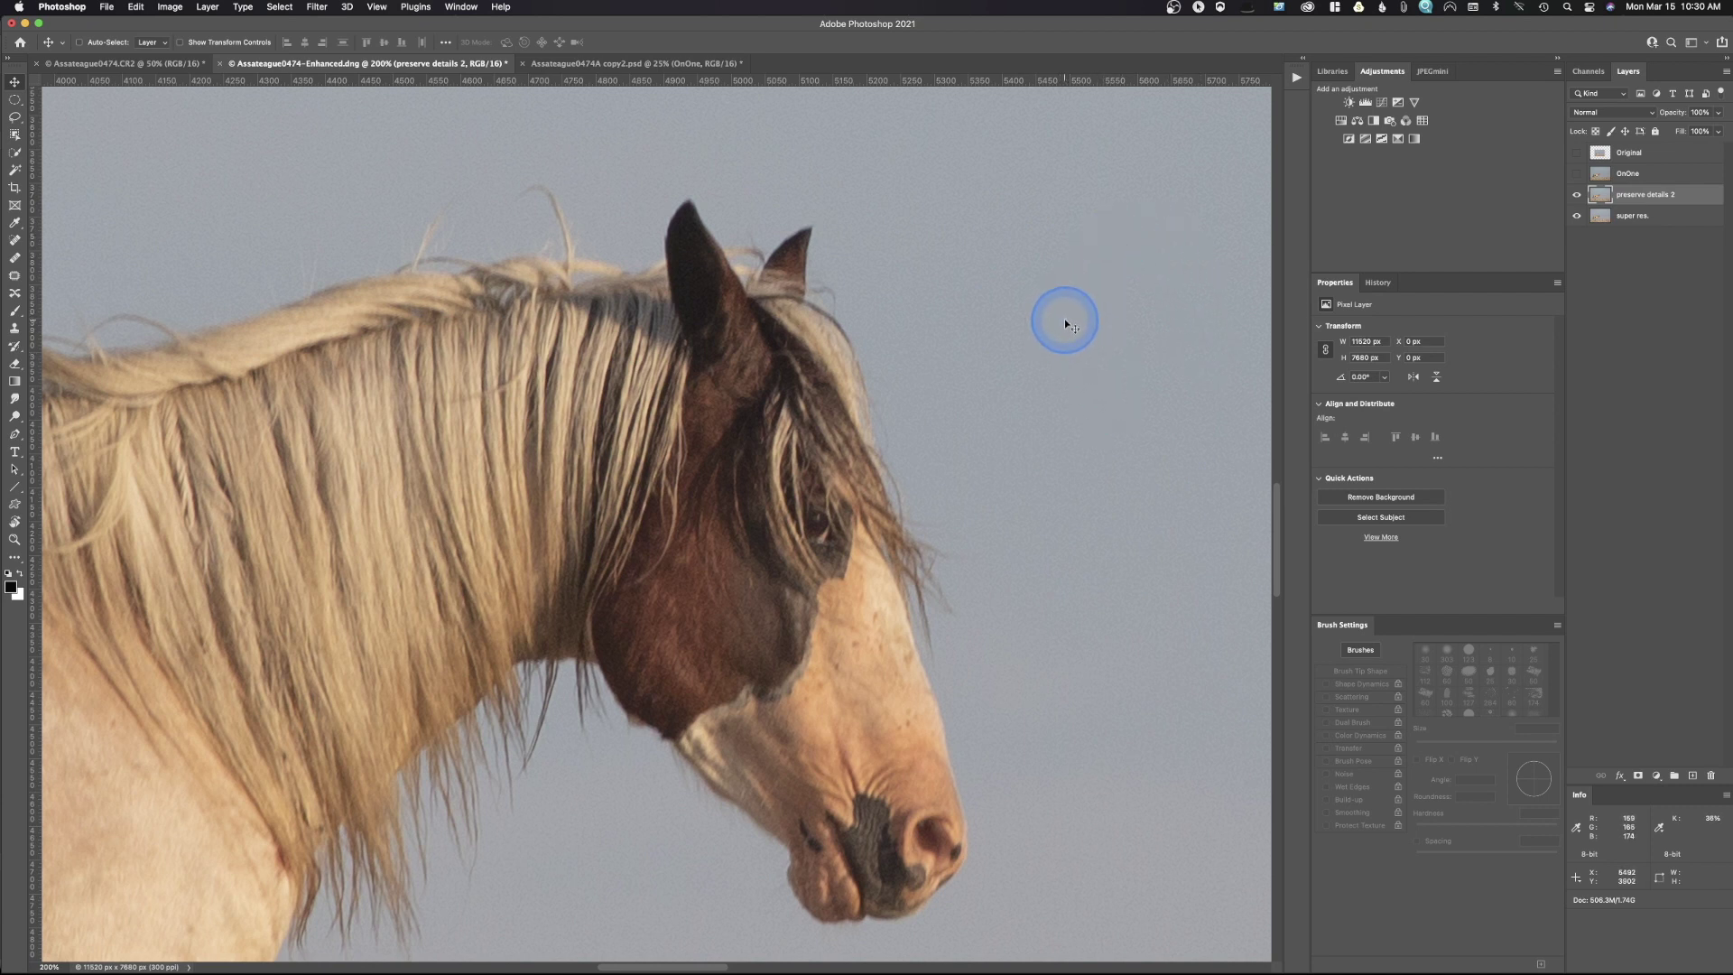
{"action": "left_click", "coordinate": [1577, 194]}
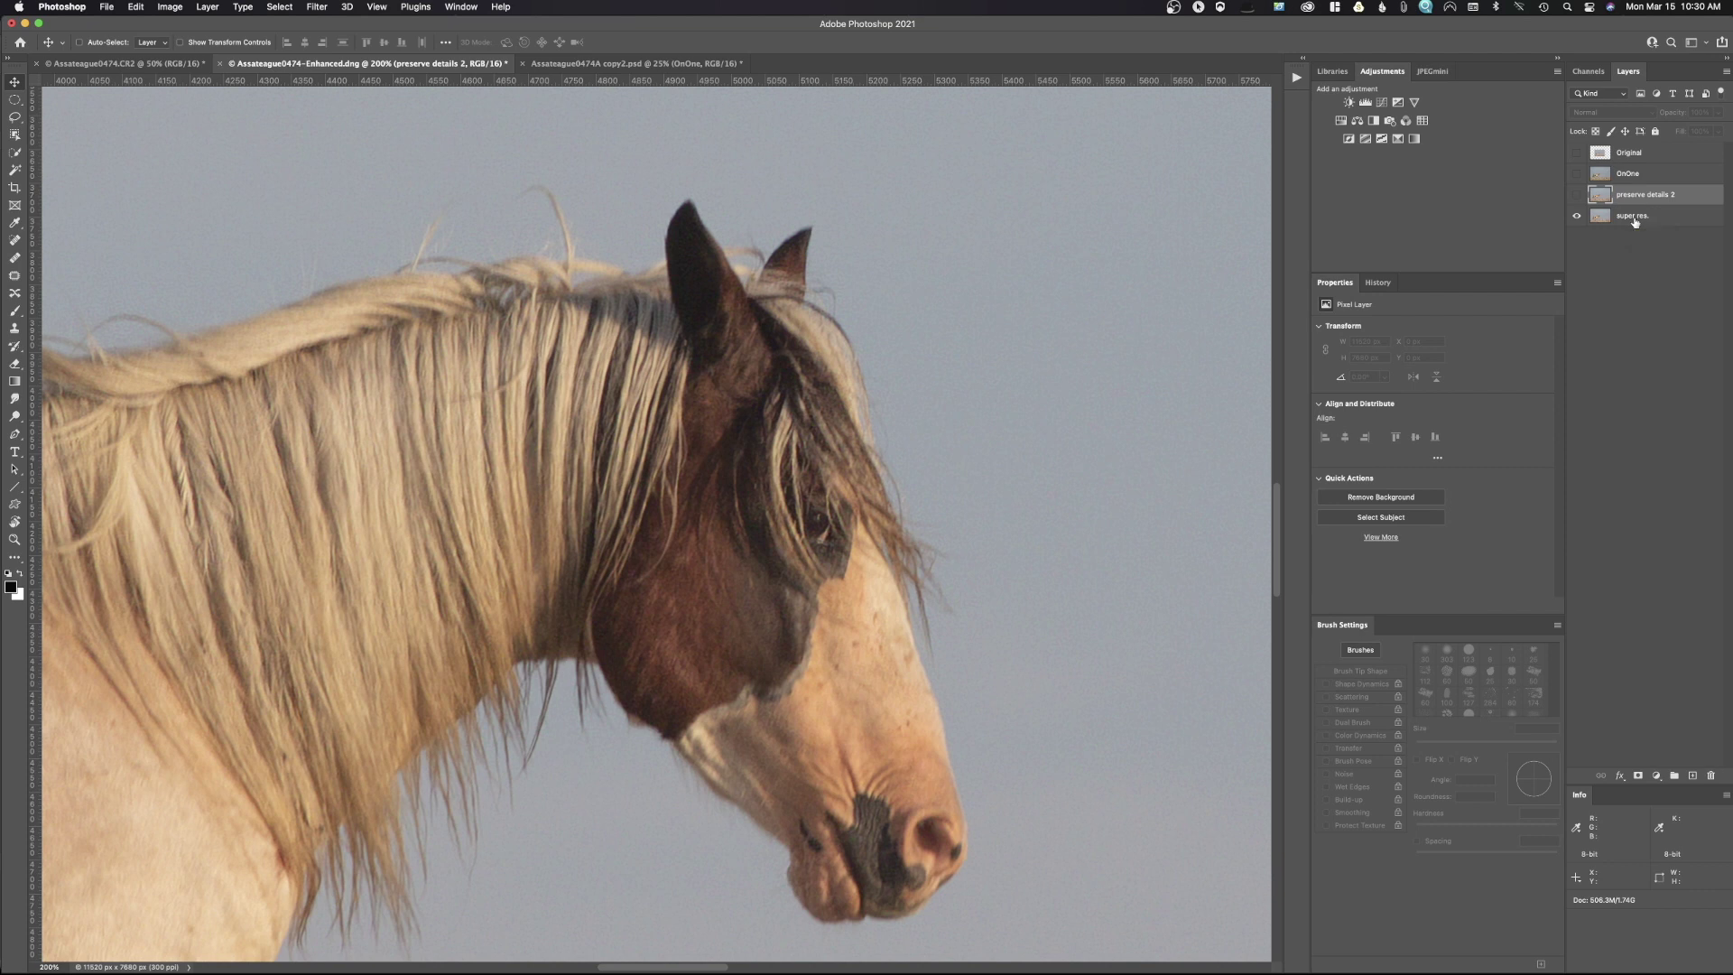
{"action": "left_click", "coordinate": [1575, 152]}
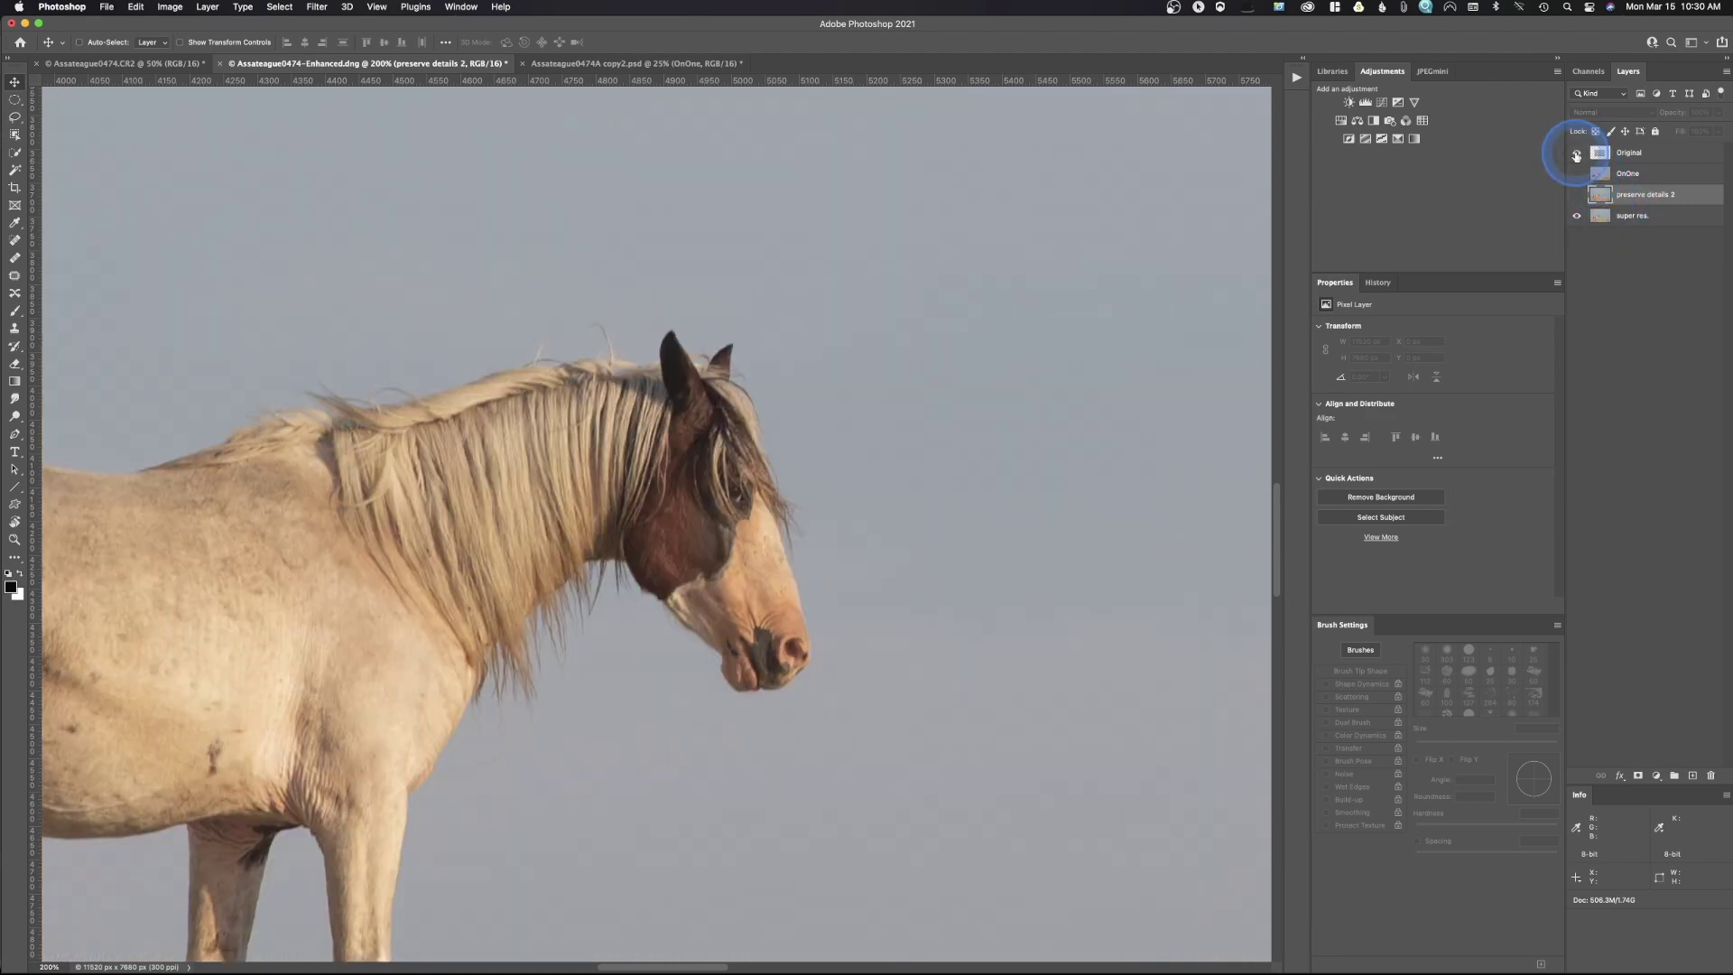
Zoom in on the horse, hide Original, toggle OnOne's visibility, then zoom out slightly
{"action": "key", "text": "super+equal"}
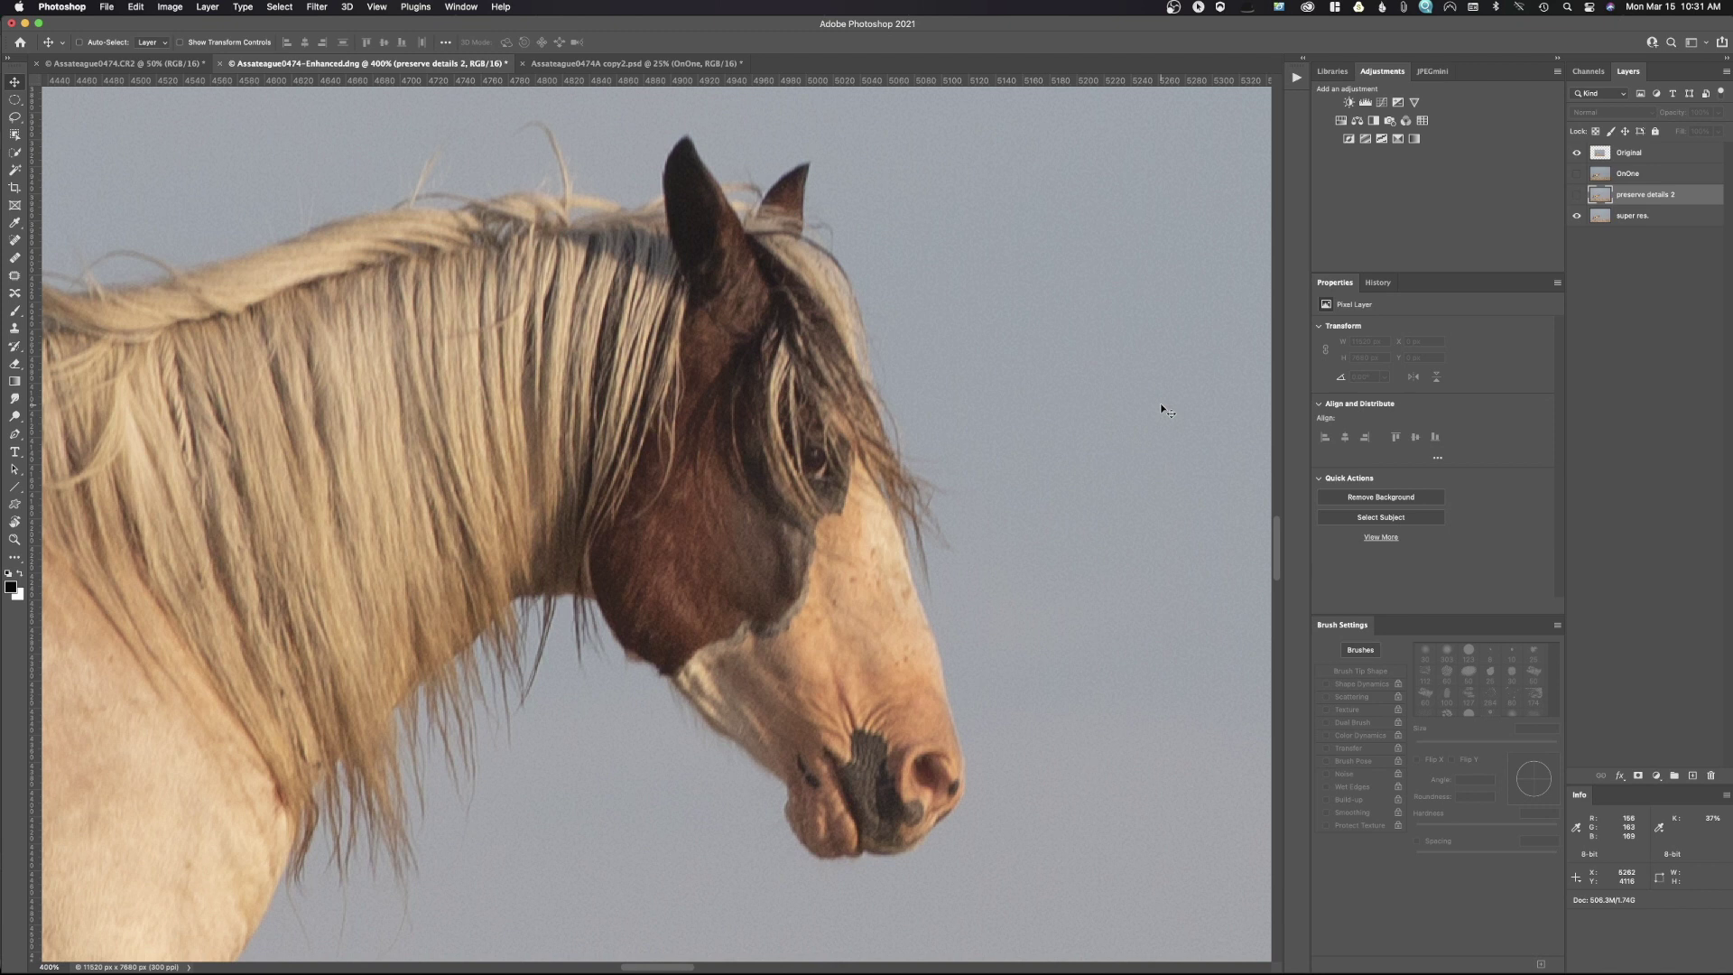
{"action": "left_click", "coordinate": [1577, 155]}
{"action": "left_click", "coordinate": [1577, 175]}
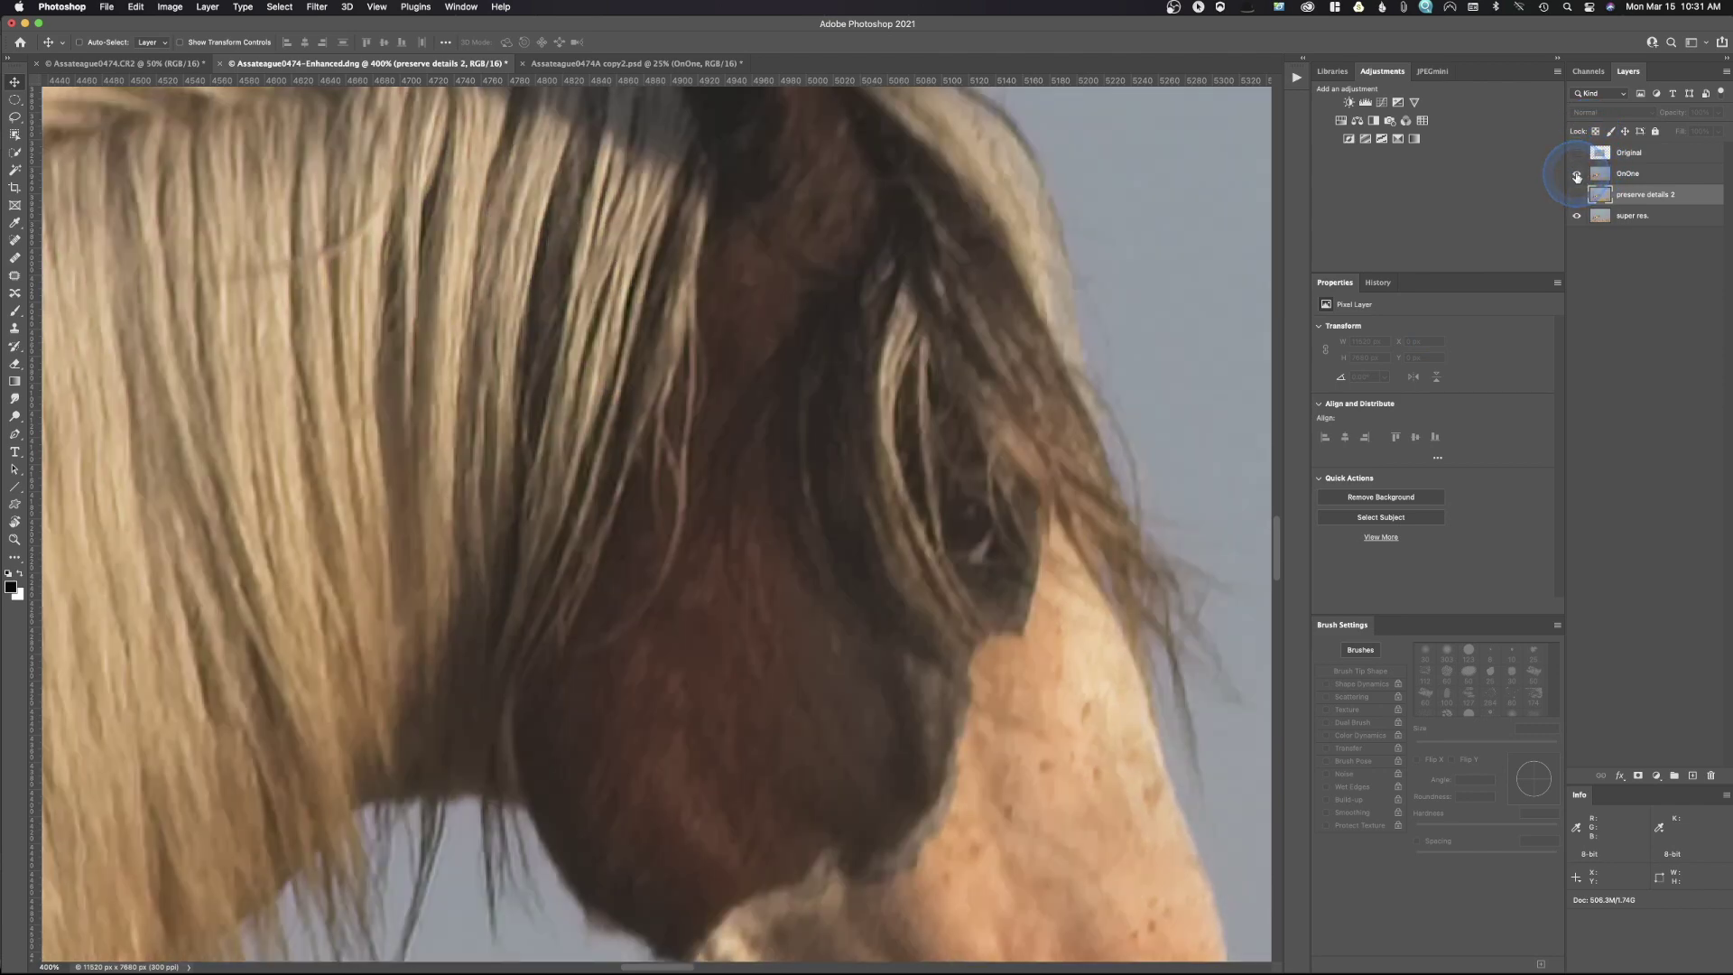
{"action": "key", "text": "super+minus"}
{"action": "key", "text": "super+minus"}
{"action": "key", "text": "super+minus"}
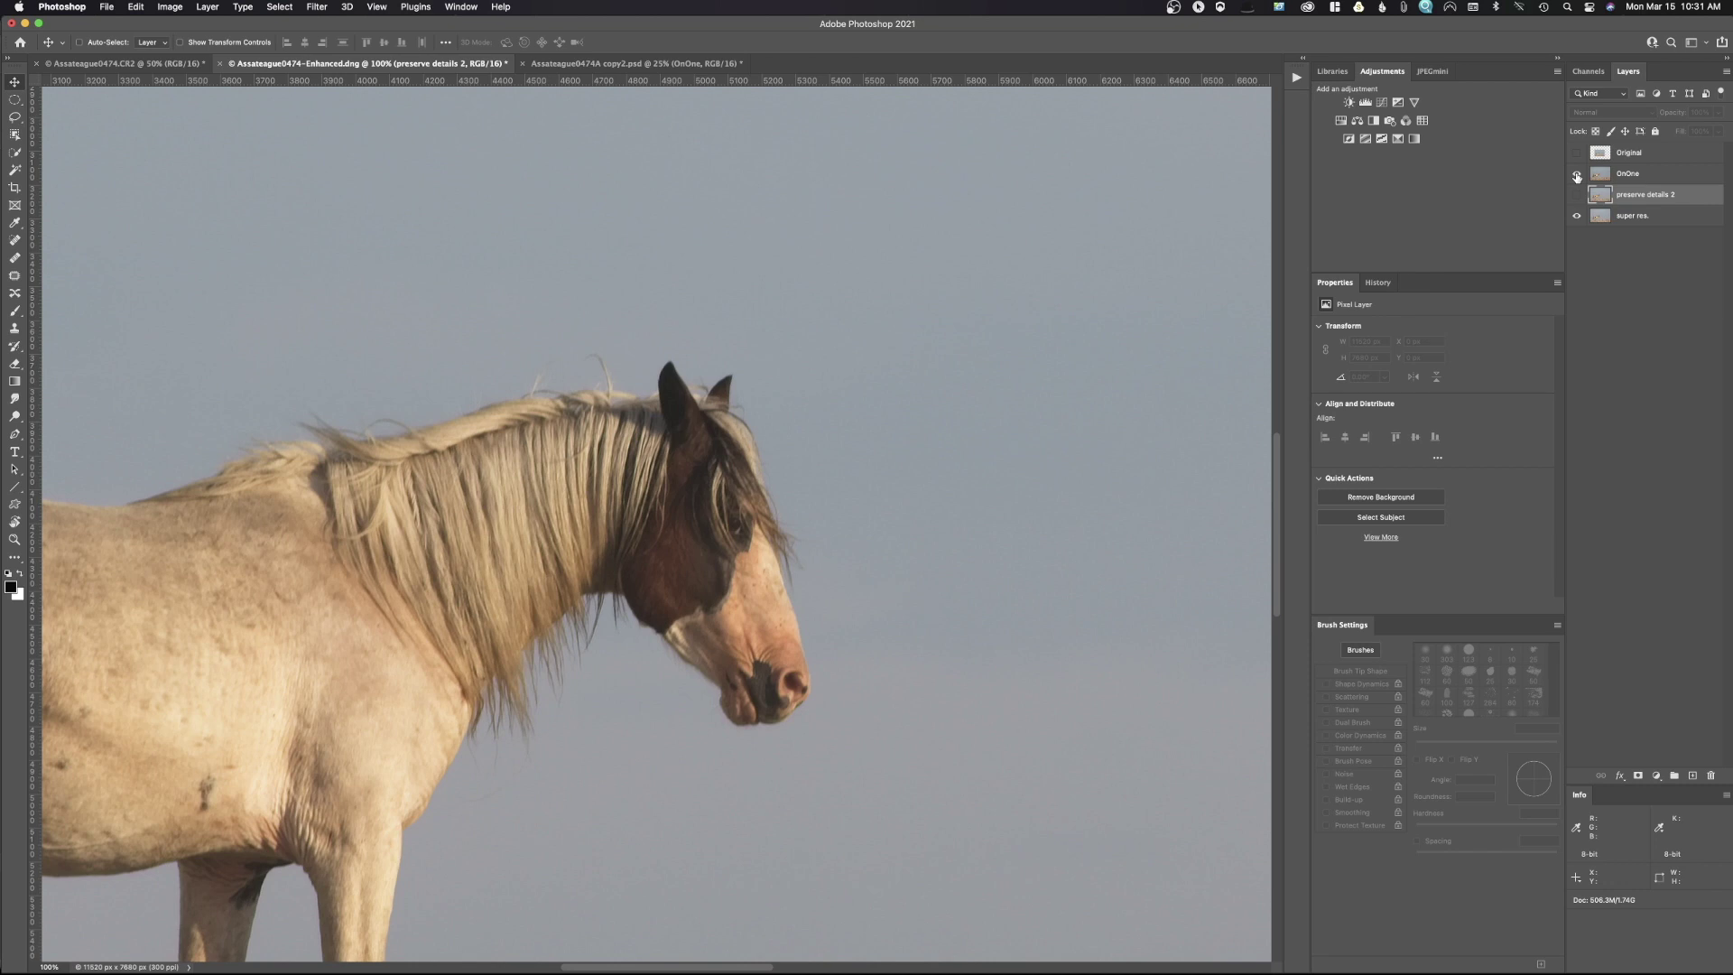
{"action": "left_click", "coordinate": [1577, 174]}
{"action": "left_click", "coordinate": [1577, 174]}
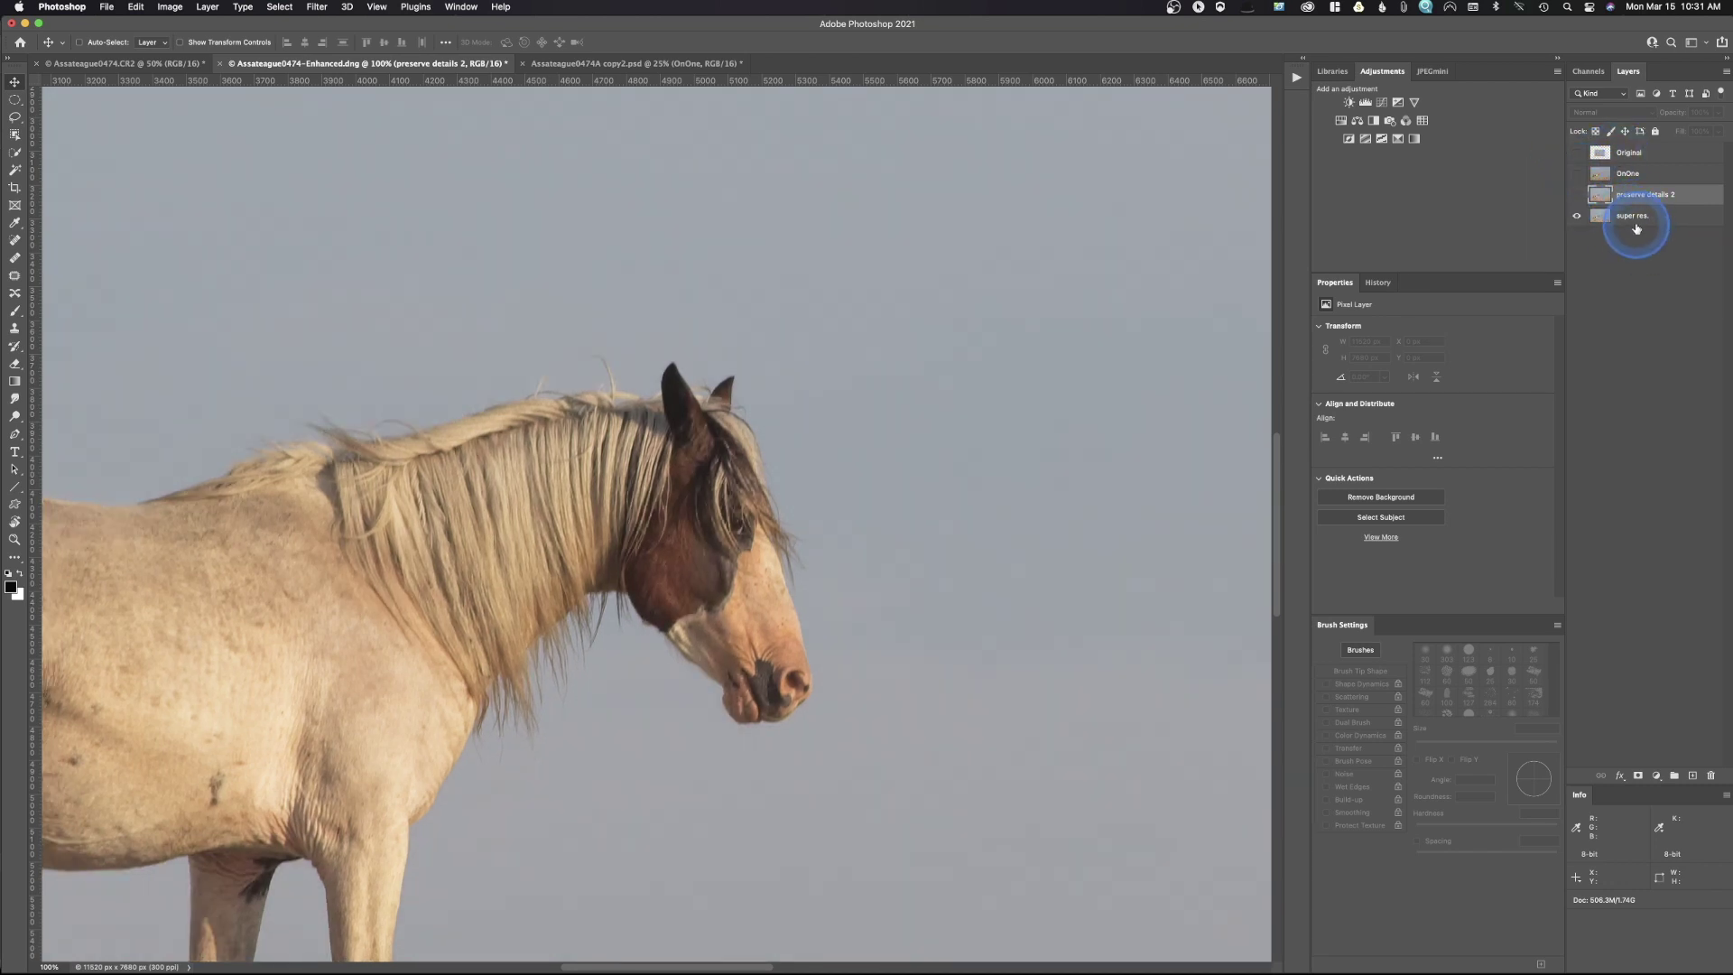
{"action": "key", "text": "super+minus"}
{"action": "key", "text": "super+minus"}
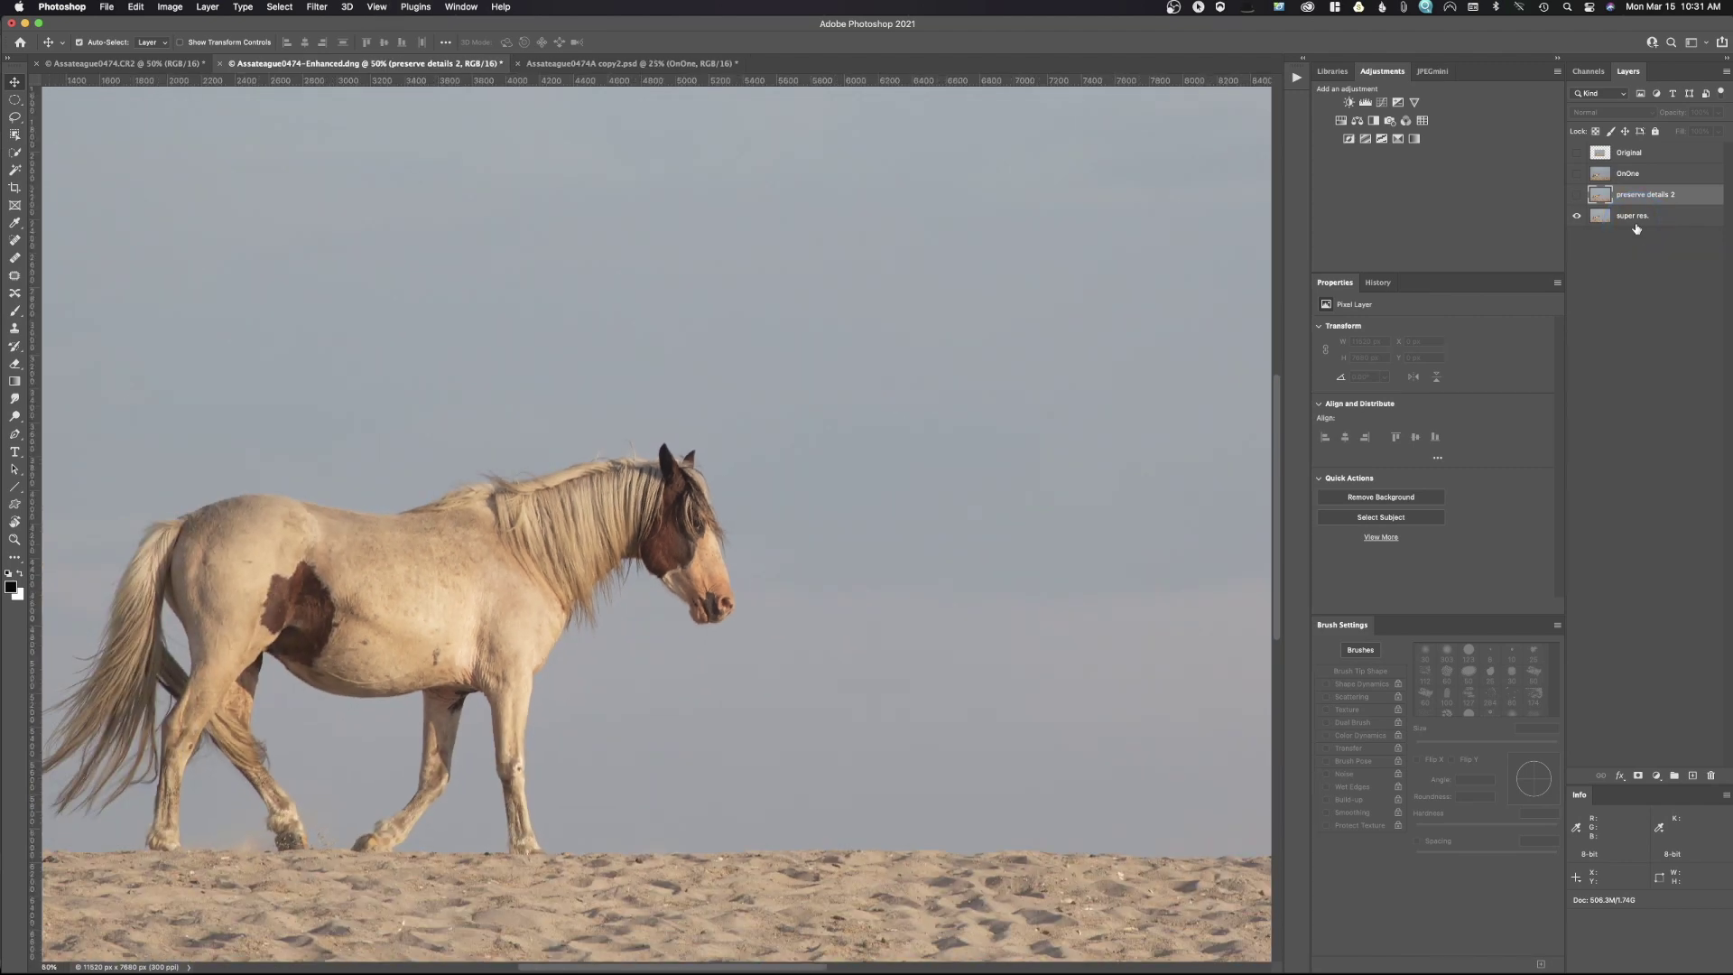
{"action": "left_click", "coordinate": [1636, 228]}
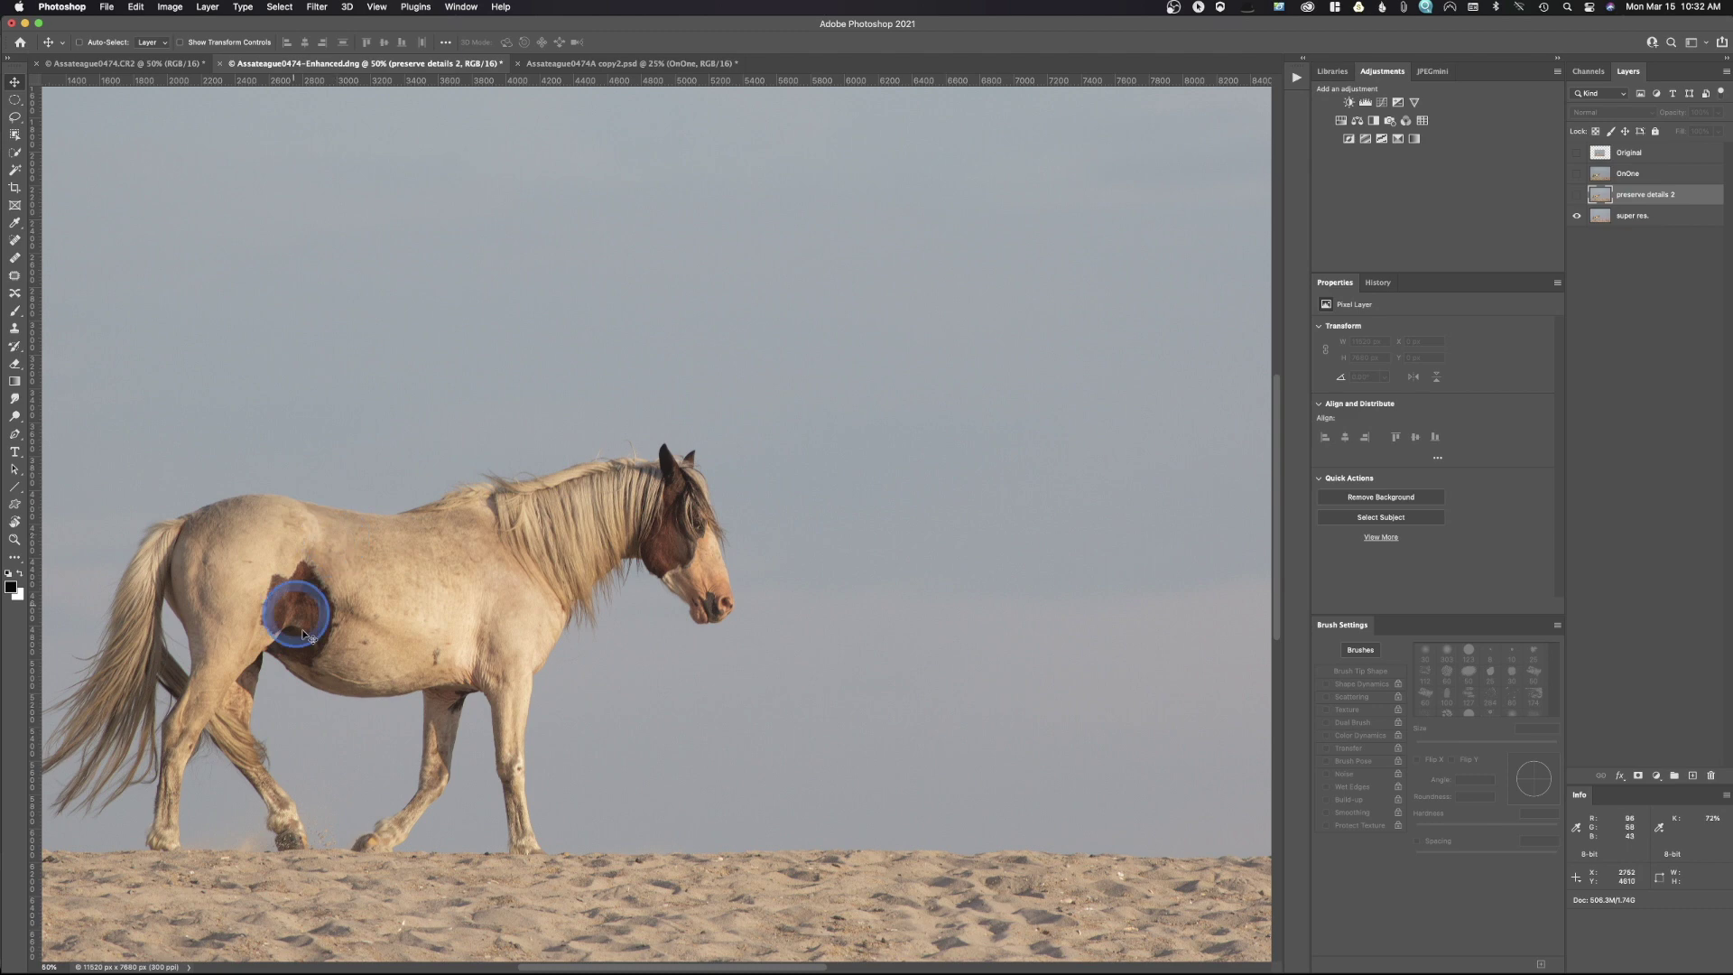
{"action": "left_click", "coordinate": [1576, 174]}
{"action": "left_click", "coordinate": [1577, 173]}
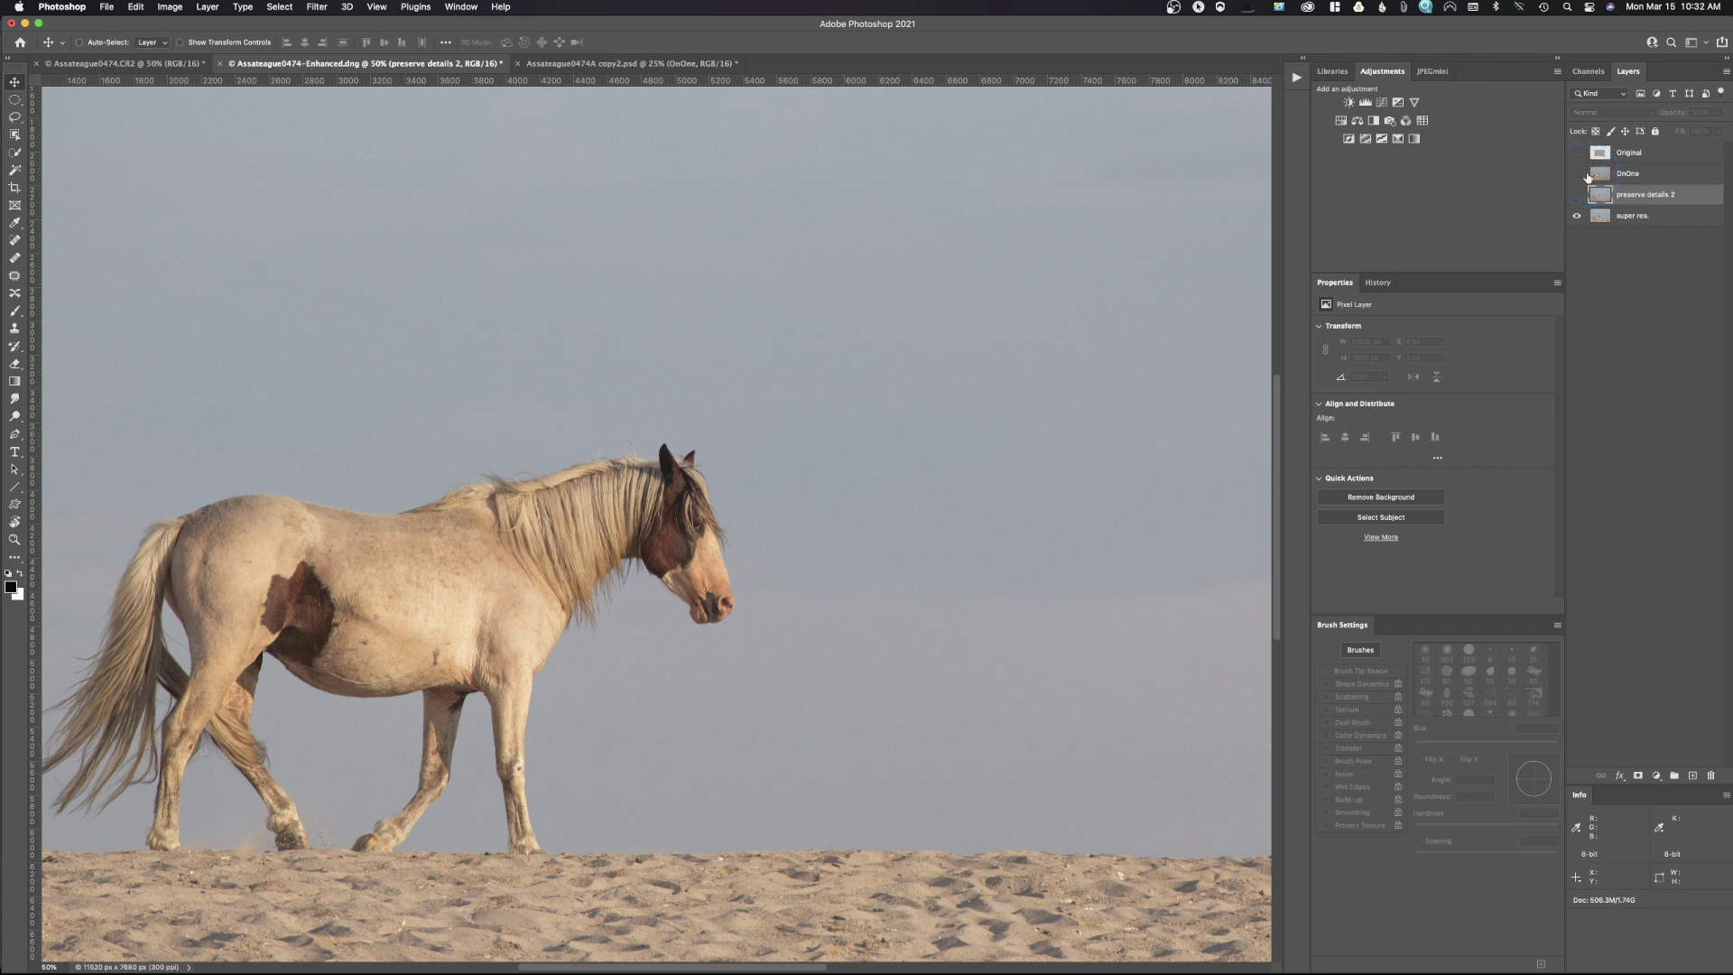
{"action": "left_click", "coordinate": [1122, 372]}
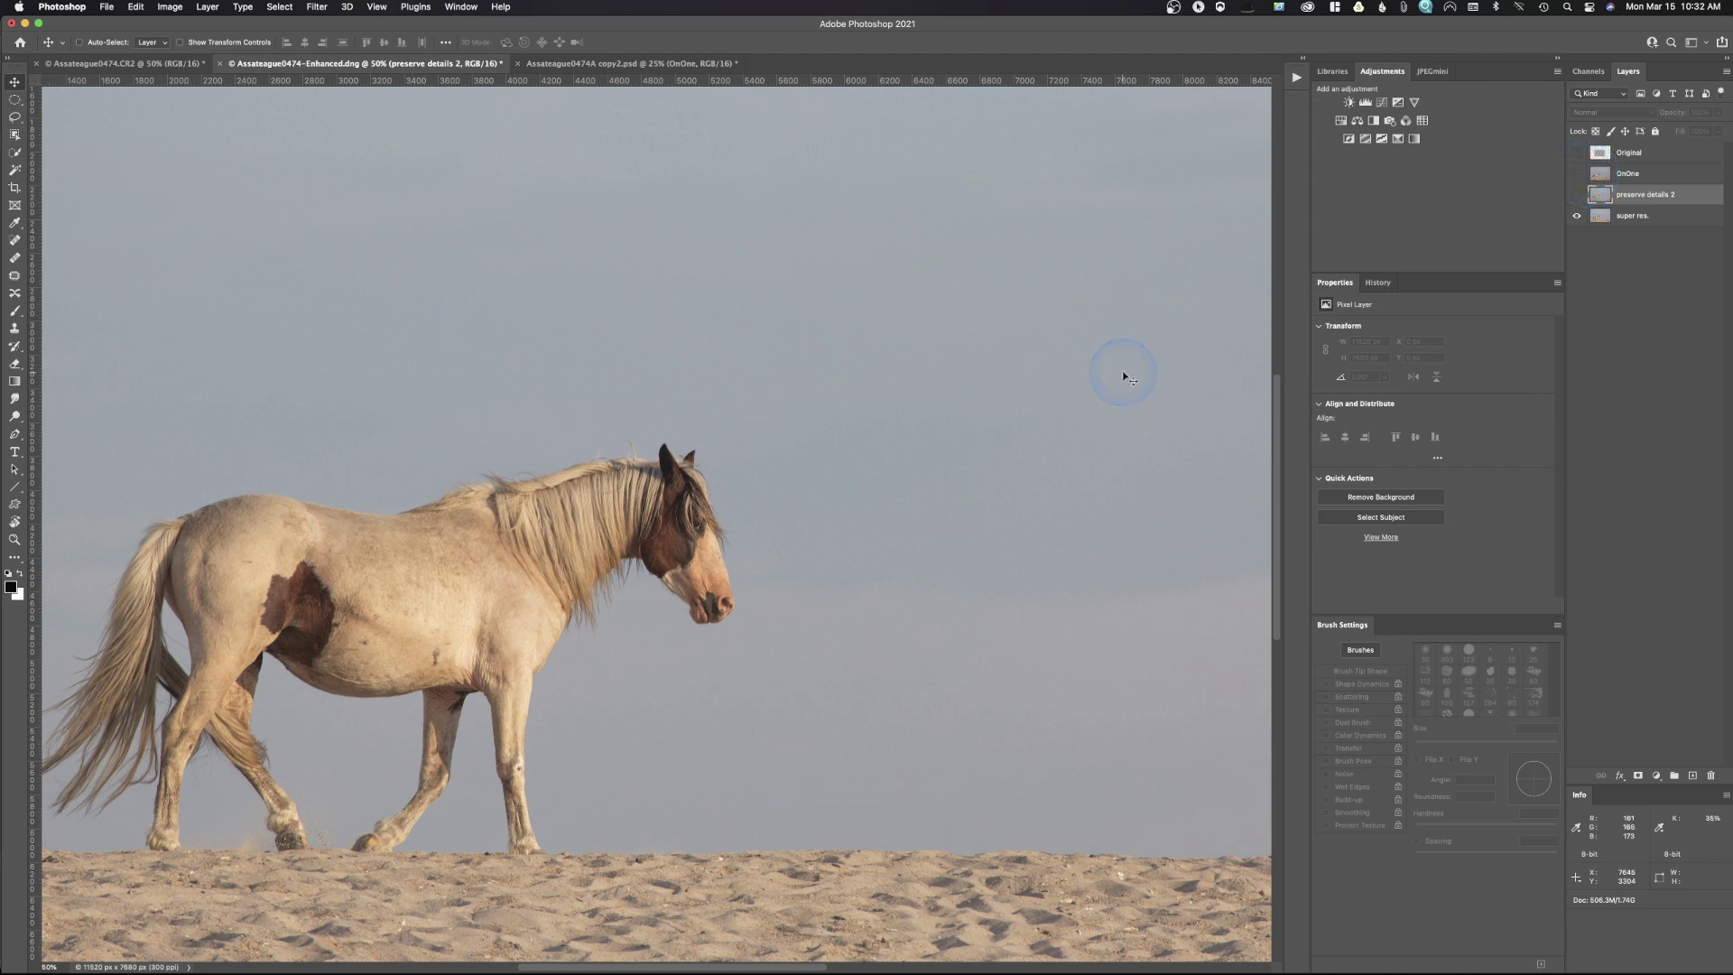